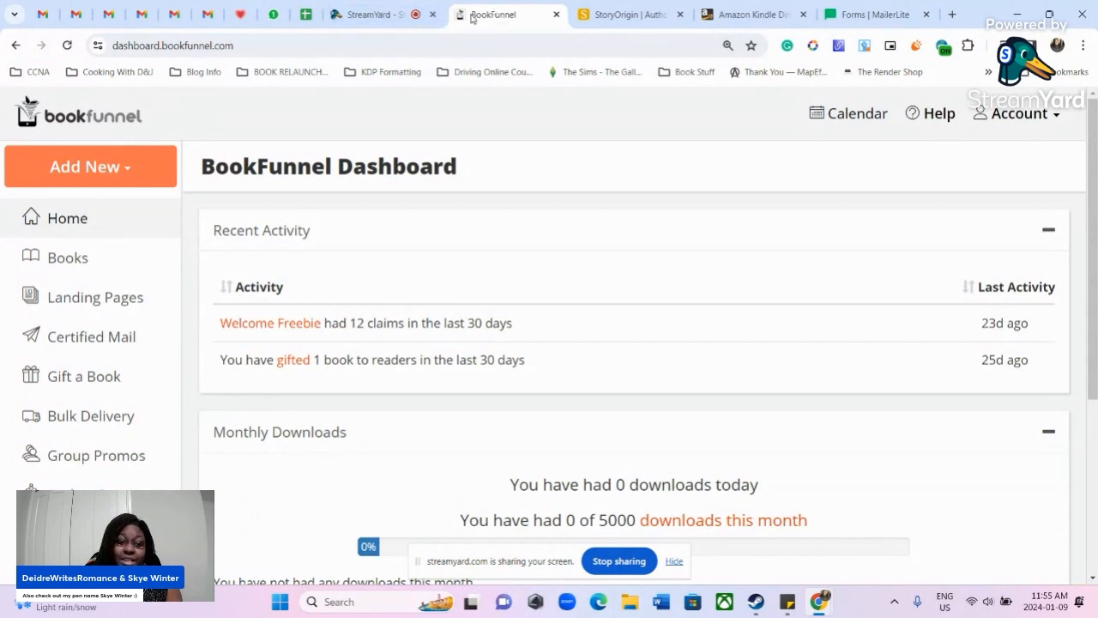
Review the BookFunnel dashboard's recent activity, monthly downloads and list of available sections
{"action": "left_click", "coordinate": [106, 120]}
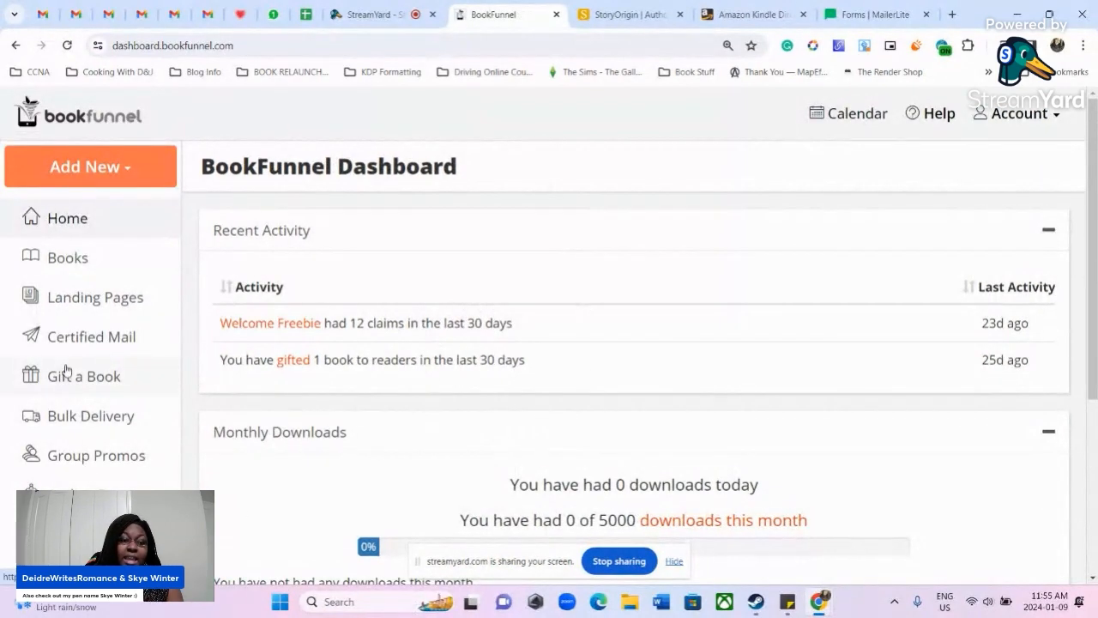
{"action": "scroll", "coordinate": [67, 371], "scroll_direction": "down", "scroll_amount": 1}
{"action": "scroll", "coordinate": [66, 370], "scroll_direction": "down", "scroll_amount": 3}
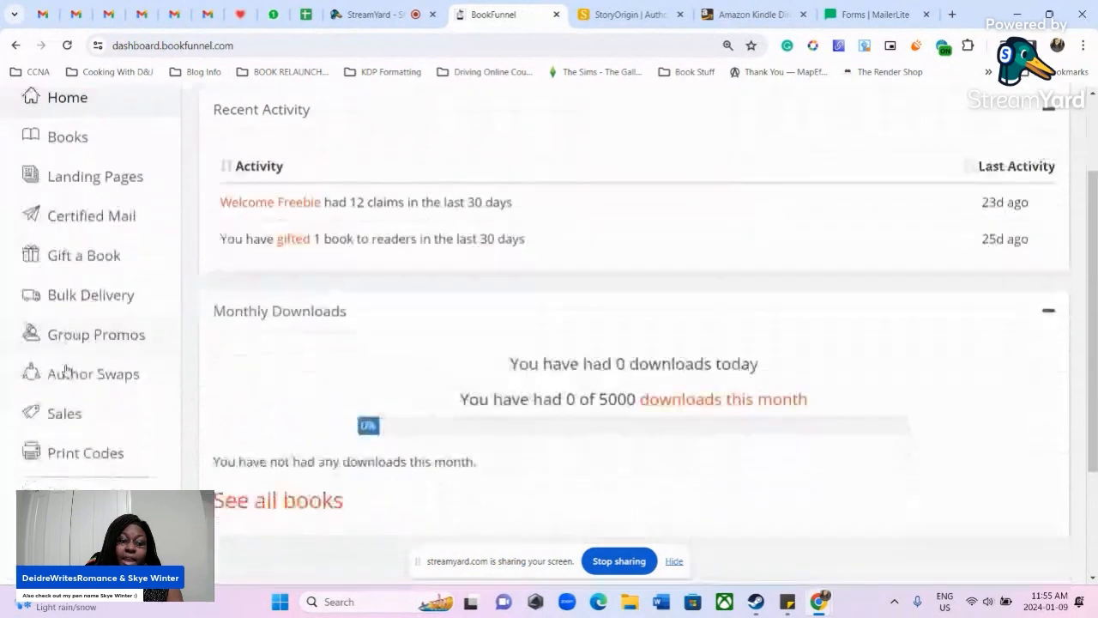
{"action": "scroll", "coordinate": [66, 371], "scroll_direction": "up", "scroll_amount": 4}
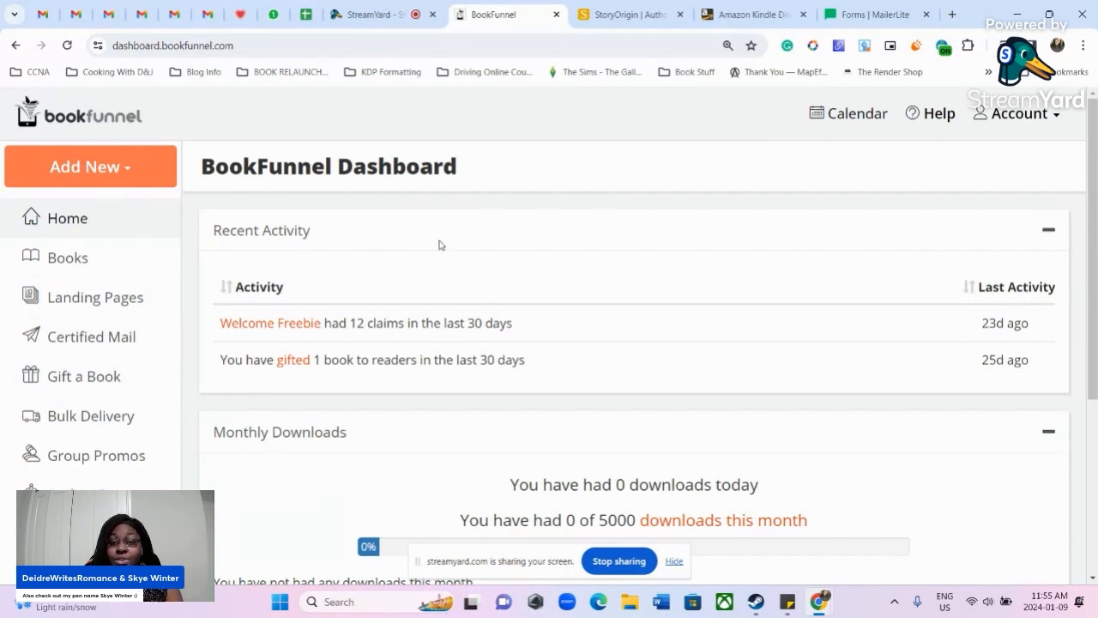
Look over the open StoryOrigin home page, MailerLite forms page and KDP bookshelf, and return to BookFunnel
{"action": "left_click", "coordinate": [592, 13]}
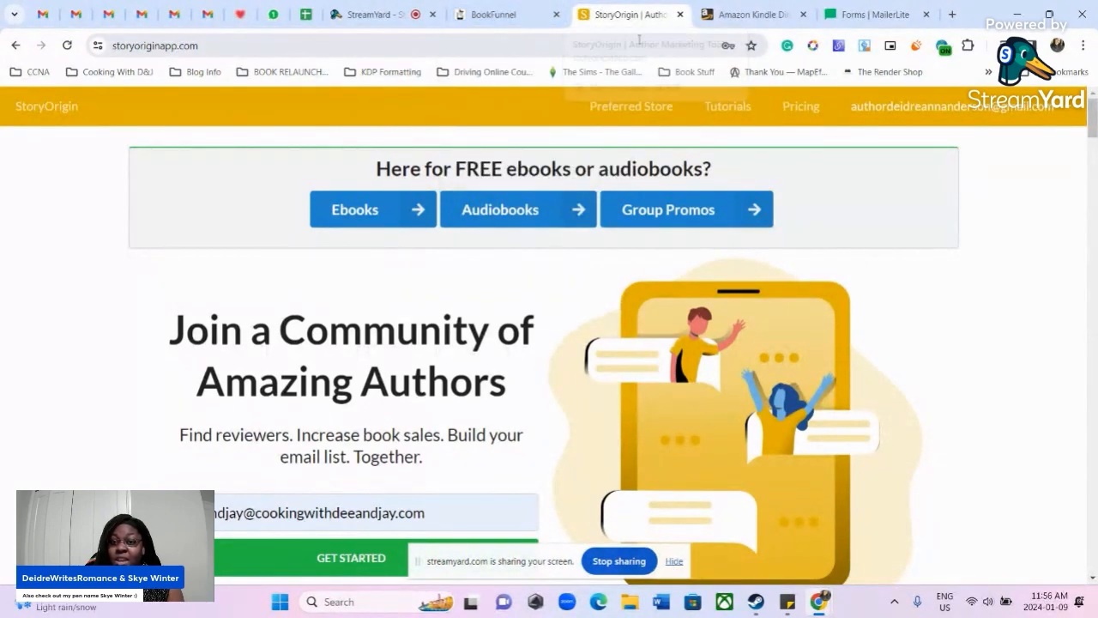
{"action": "left_click", "coordinate": [850, 11]}
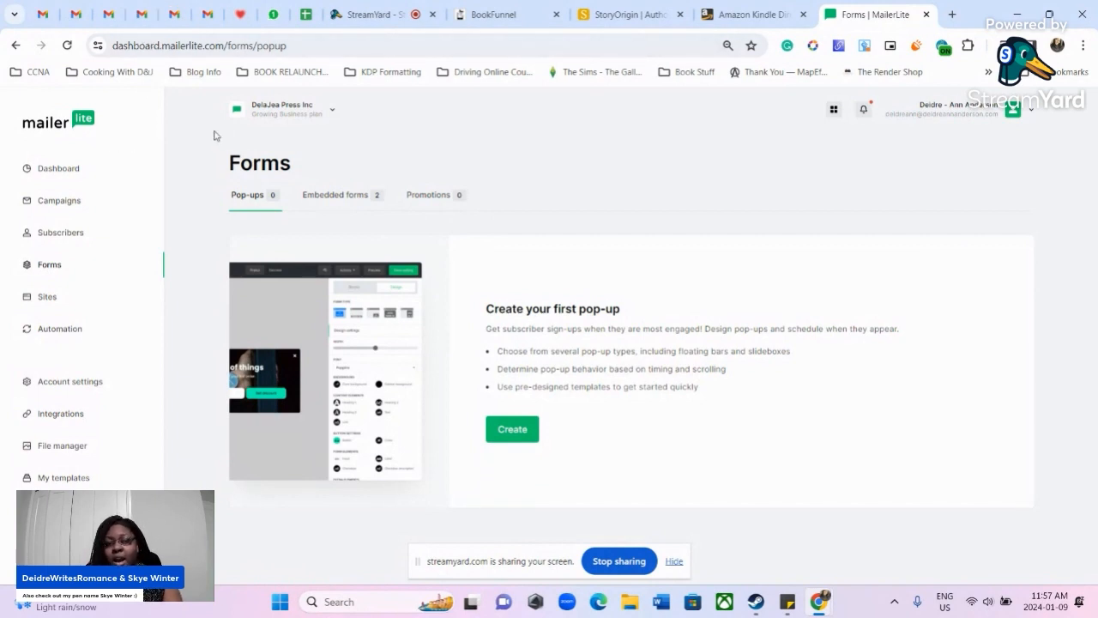
{"action": "left_click", "coordinate": [721, 7]}
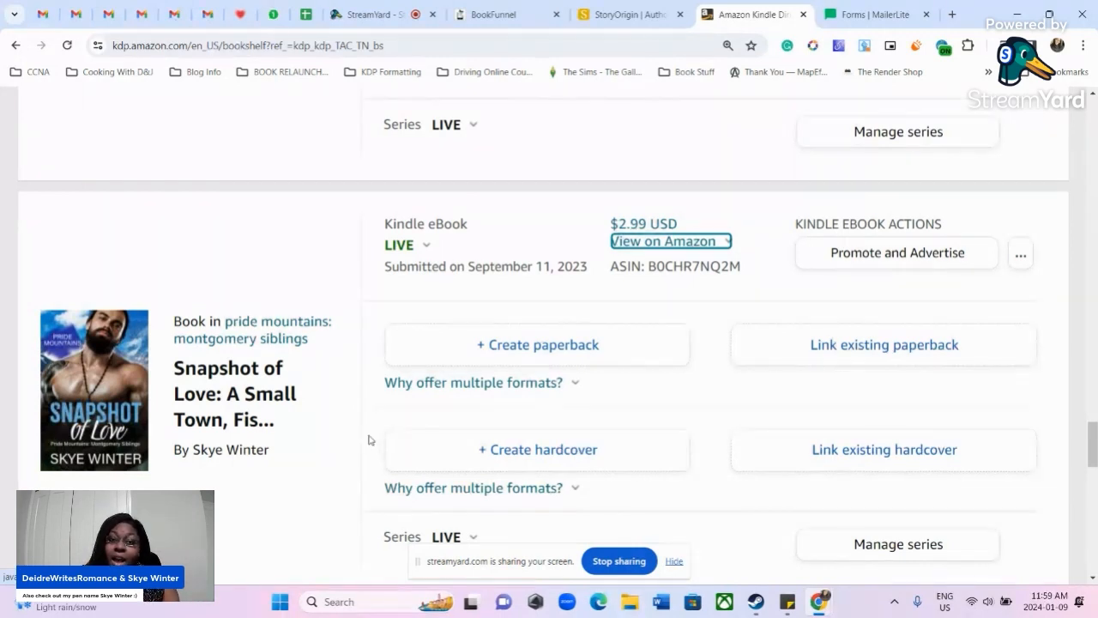
{"action": "left_click", "coordinate": [627, 7]}
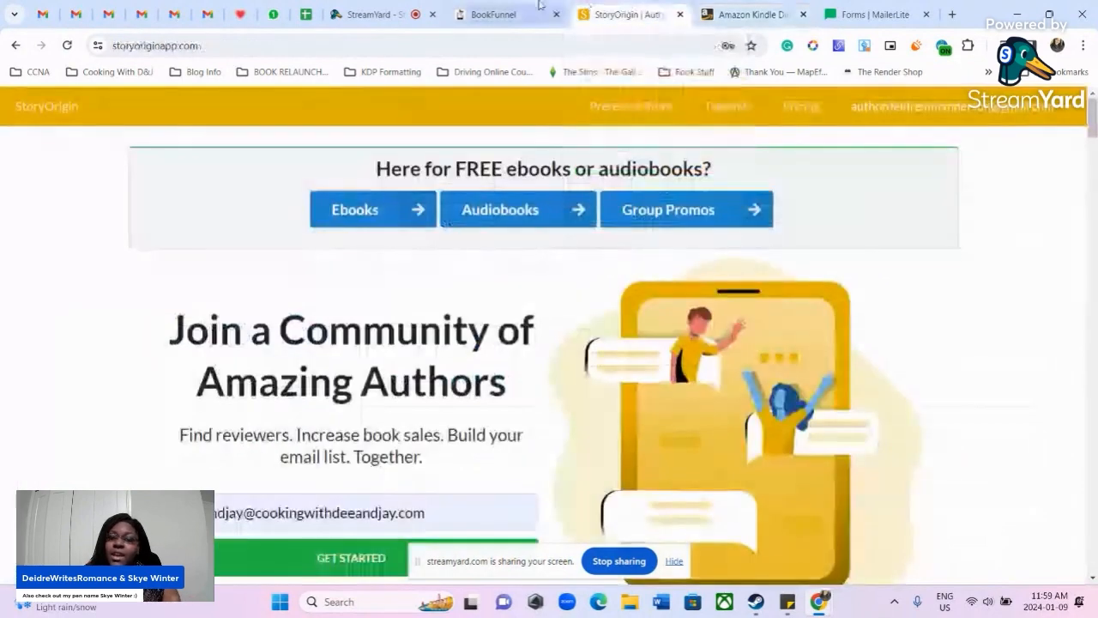
{"action": "left_click", "coordinate": [518, 7]}
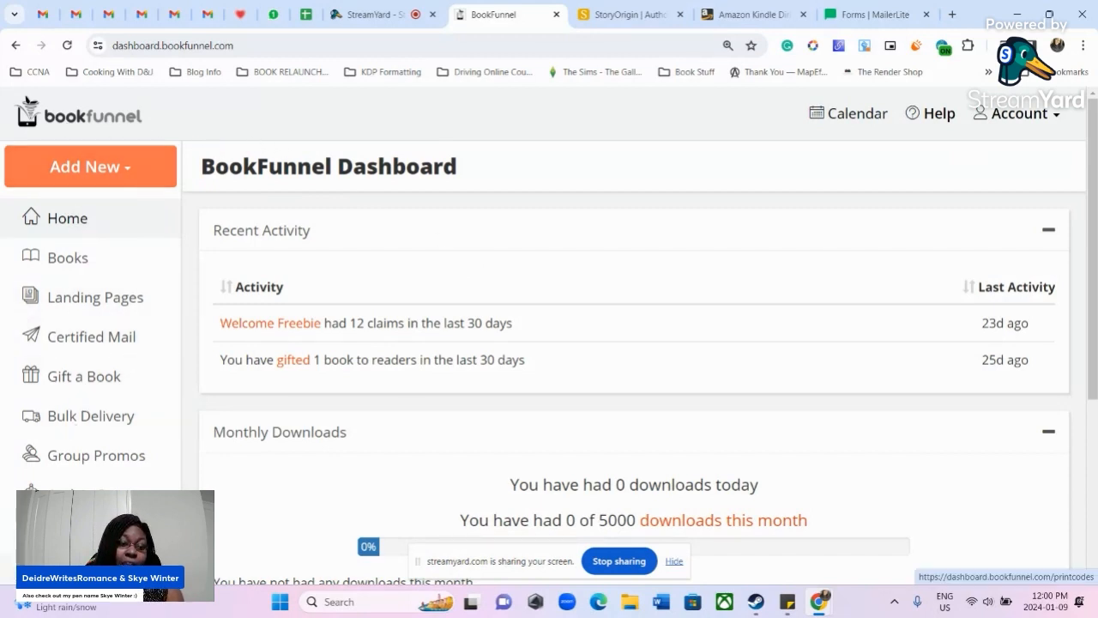
Look through the BookFunnel dashboard sections and examine the list of existing books
{"action": "scroll", "coordinate": [106, 244], "scroll_direction": "down", "scroll_amount": 1}
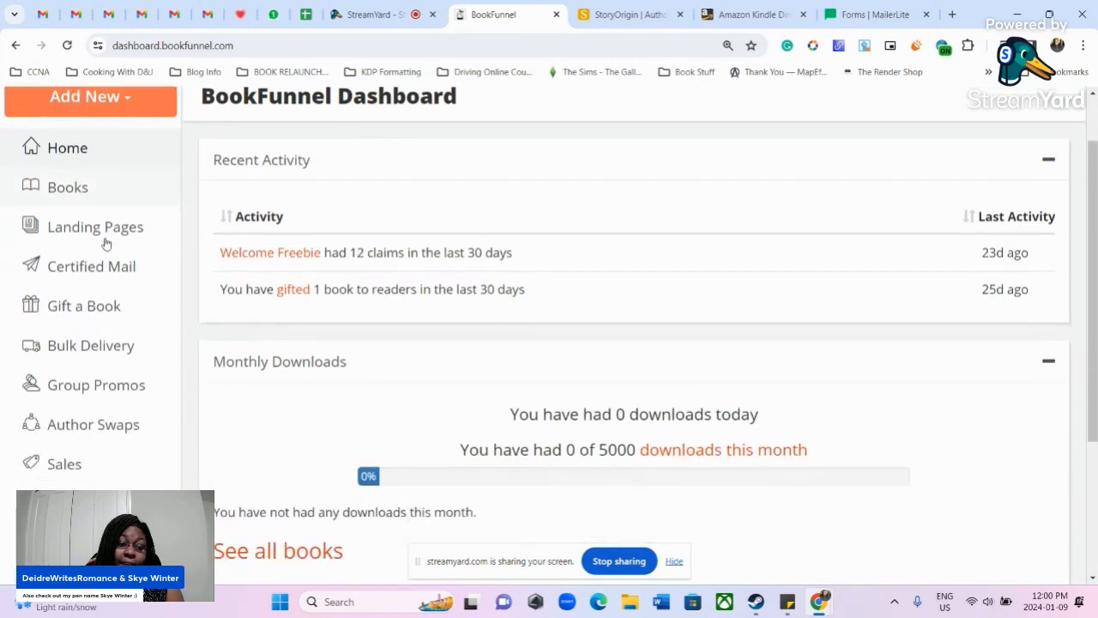
{"action": "scroll", "coordinate": [105, 244], "scroll_direction": "down", "scroll_amount": 4}
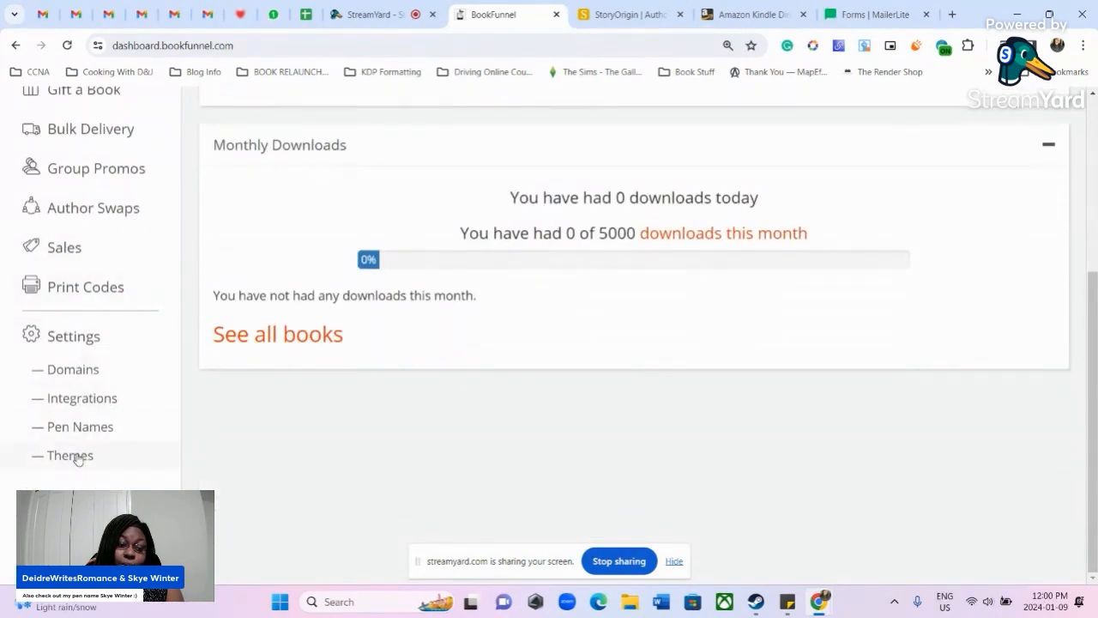
{"action": "scroll", "coordinate": [74, 410], "scroll_direction": "up", "scroll_amount": 4}
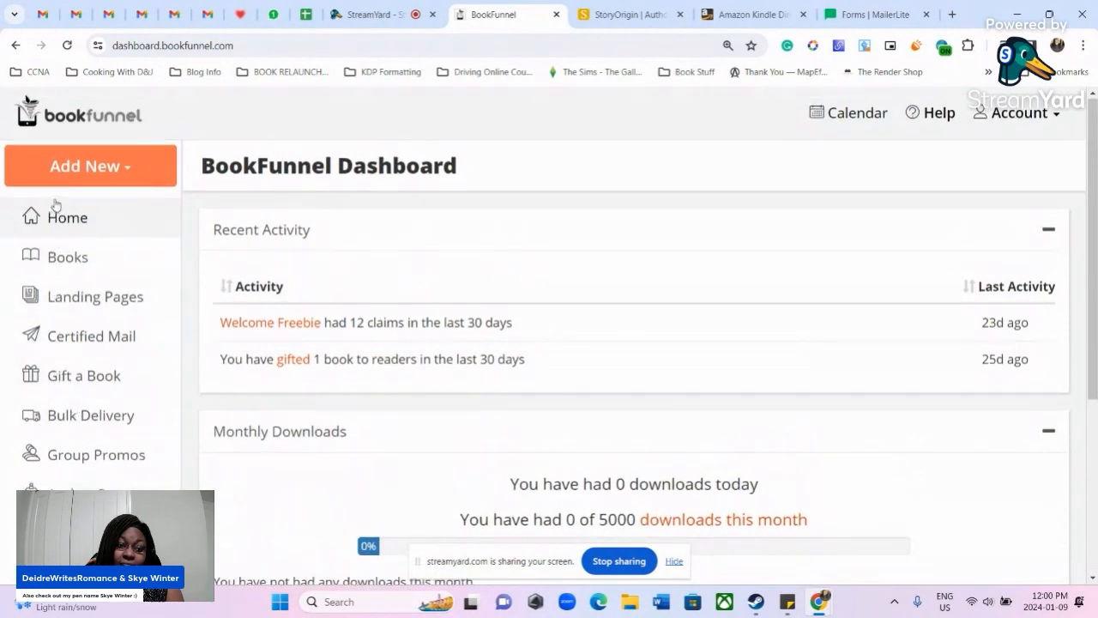
{"action": "left_click", "coordinate": [63, 260]}
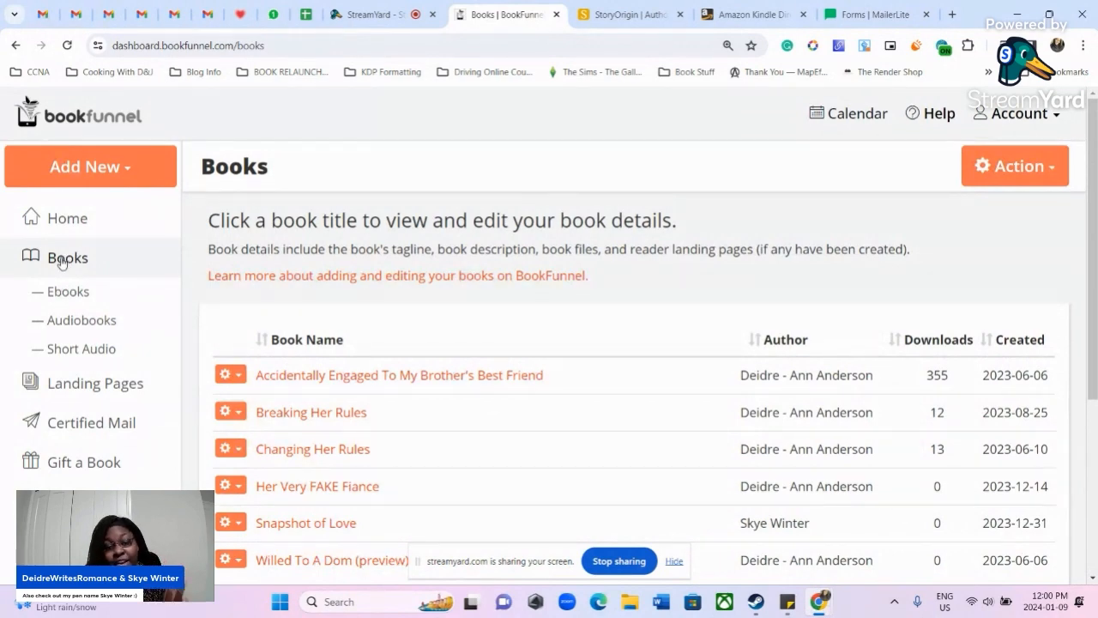
{"action": "scroll", "coordinate": [363, 383], "scroll_direction": "down", "scroll_amount": 4}
{"action": "scroll", "coordinate": [356, 399], "scroll_direction": "up", "scroll_amount": 3}
{"action": "scroll", "coordinate": [343, 391], "scroll_direction": "up", "scroll_amount": 1}
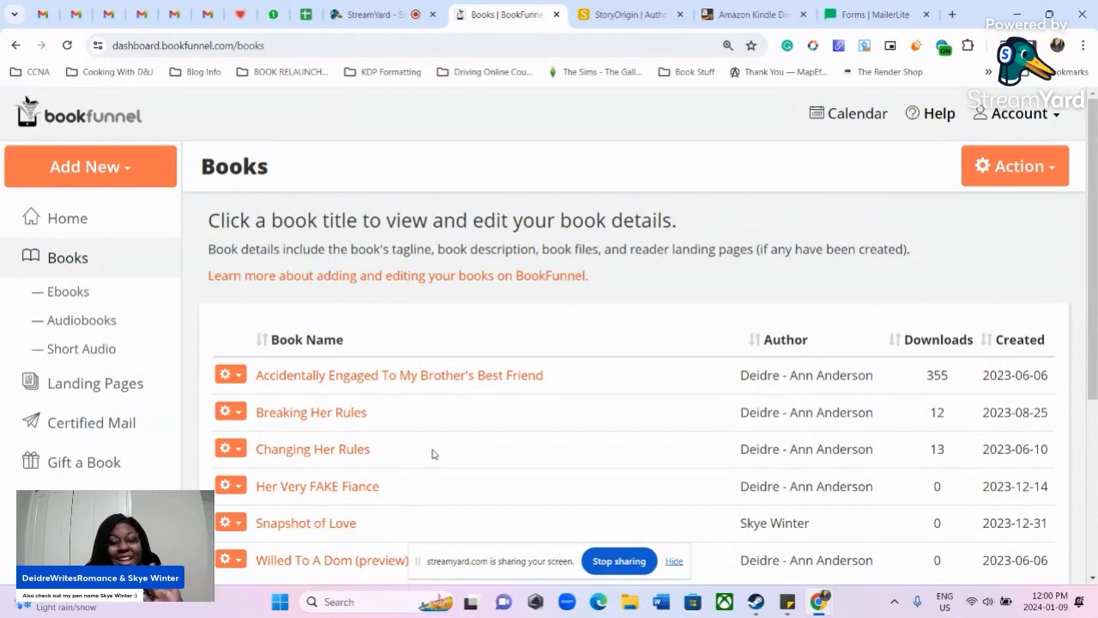
{"action": "scroll", "coordinate": [406, 441], "scroll_direction": "down", "scroll_amount": 1}
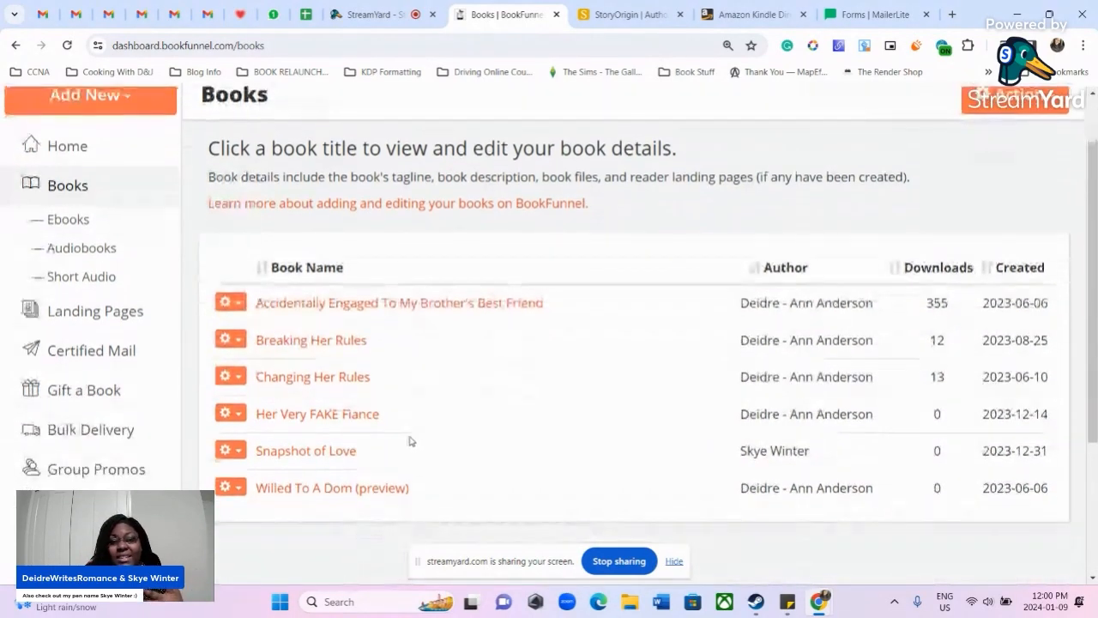
{"action": "scroll", "coordinate": [410, 439], "scroll_direction": "down", "scroll_amount": 1}
{"action": "scroll", "coordinate": [444, 373], "scroll_direction": "up", "scroll_amount": 2}
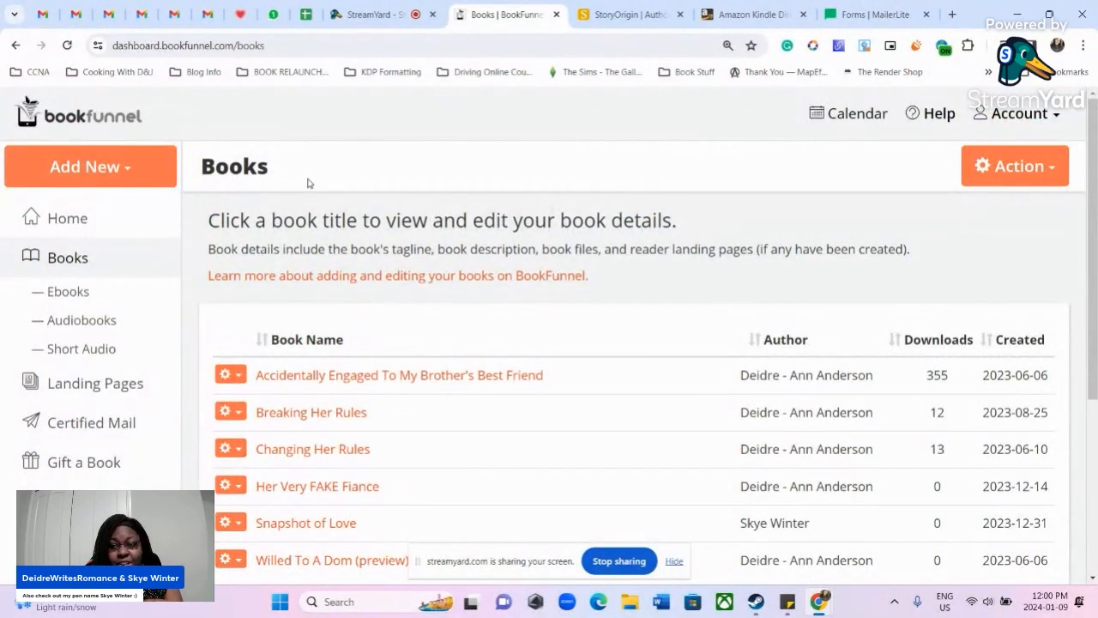
Start a new book entry and give it the title "Snapshot of Love", leaving the book label empty
{"action": "left_click", "coordinate": [1047, 176]}
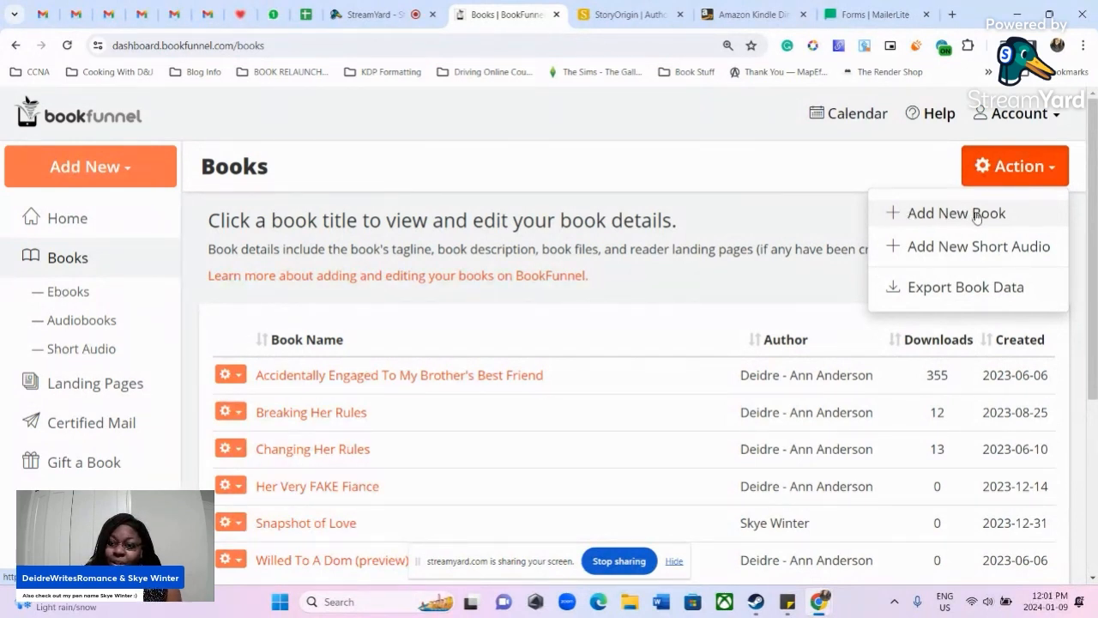
{"action": "left_click", "coordinate": [976, 215]}
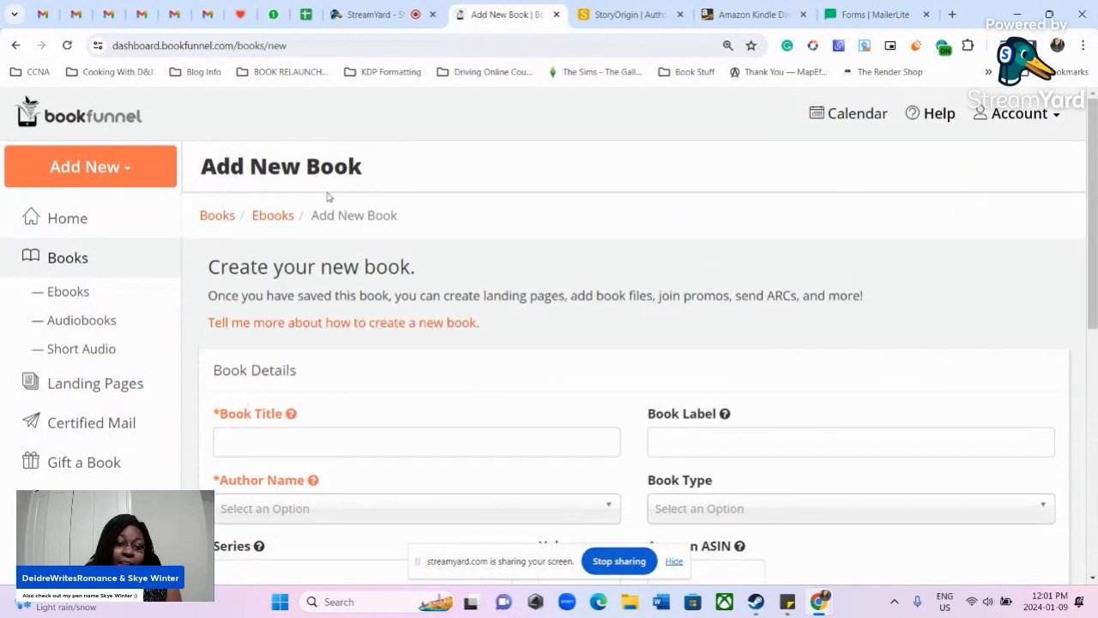
{"action": "scroll", "coordinate": [454, 240], "scroll_direction": "down", "scroll_amount": 2}
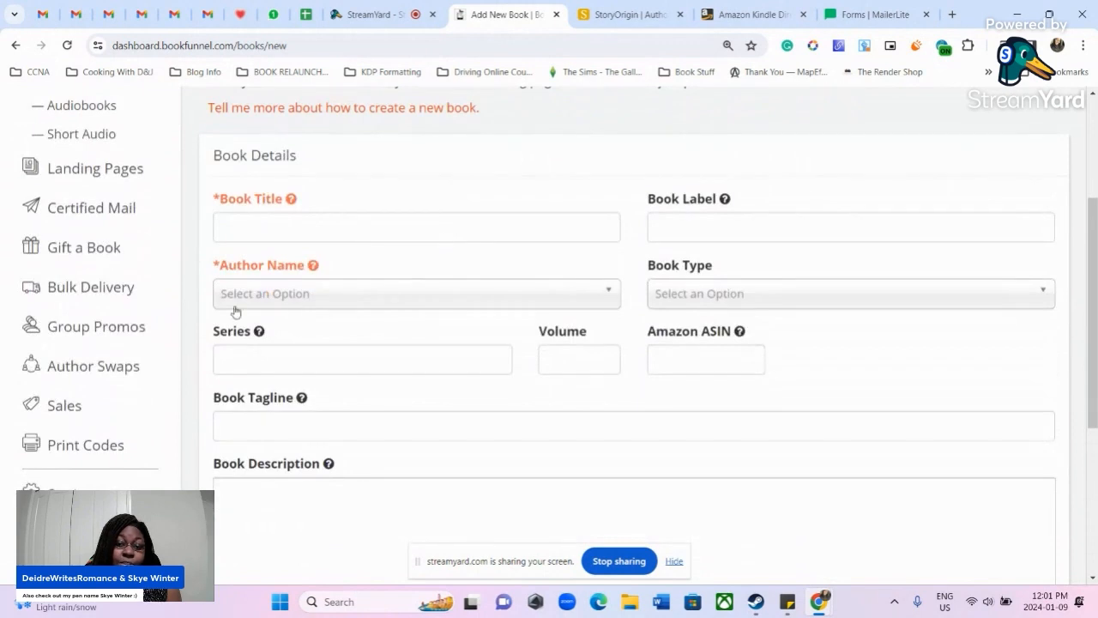
{"action": "left_click", "coordinate": [473, 239]}
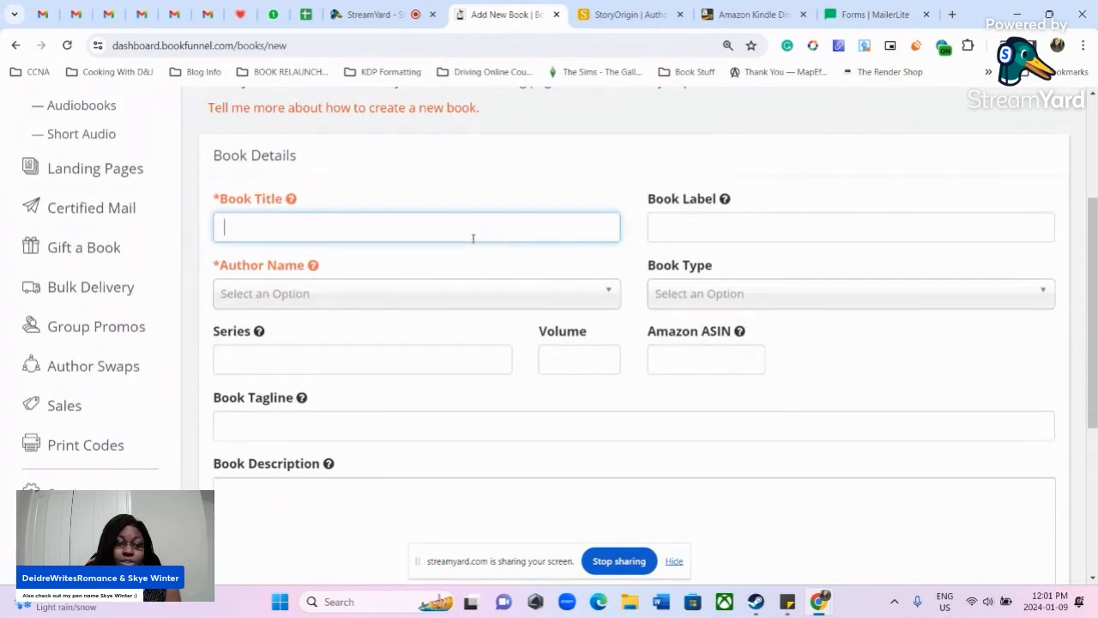
{"action": "type", "text": "Snapshot ofLove"}
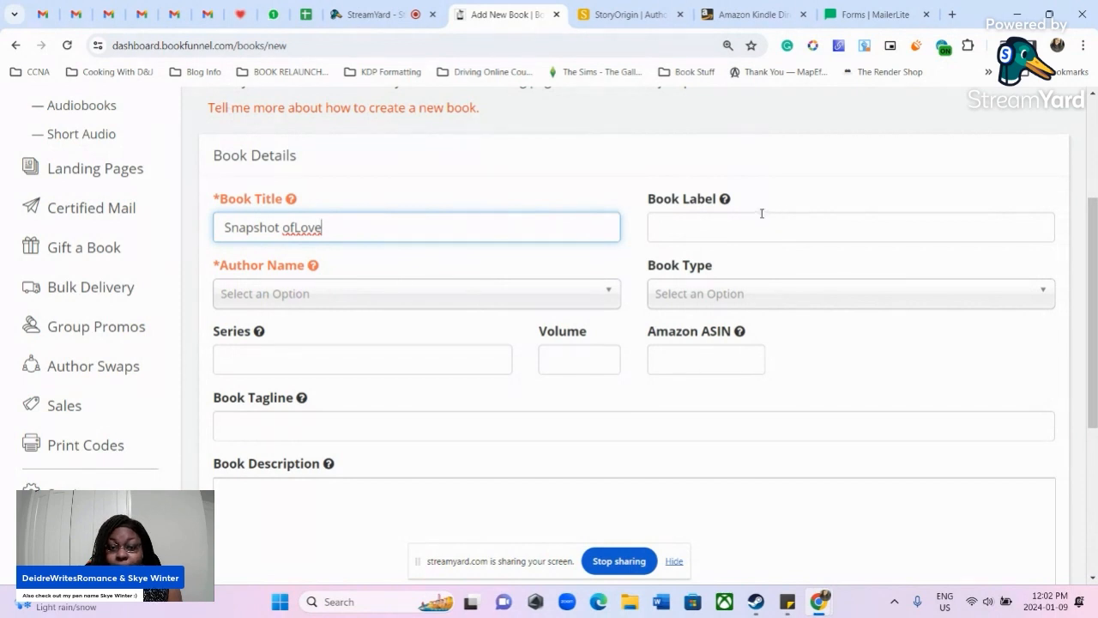
{"action": "left_click", "coordinate": [696, 230]}
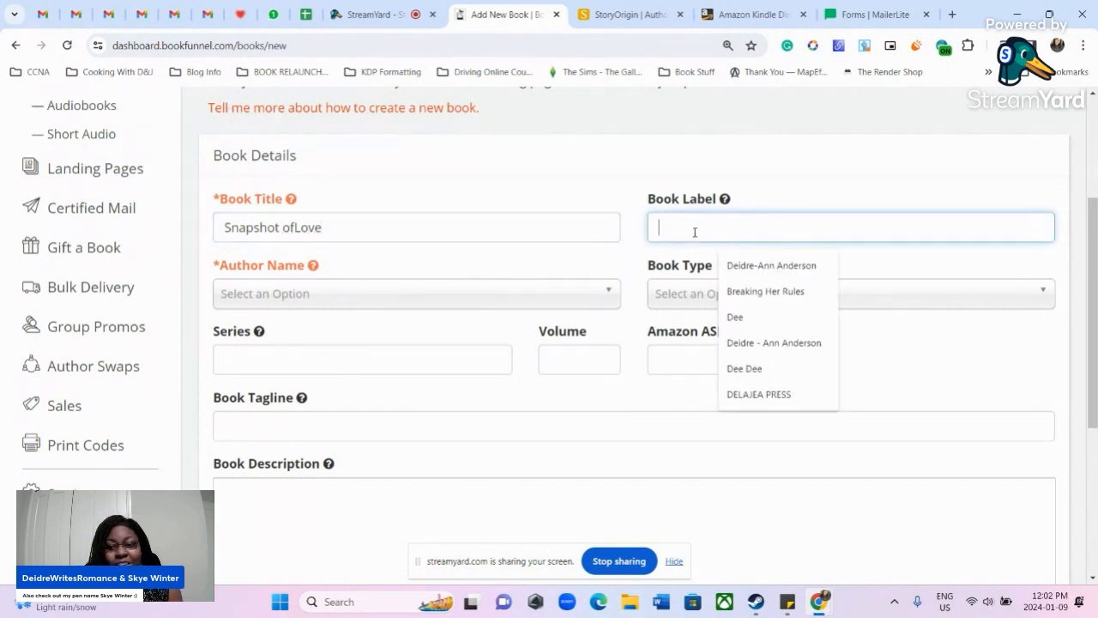
{"action": "left_click", "coordinate": [564, 160]}
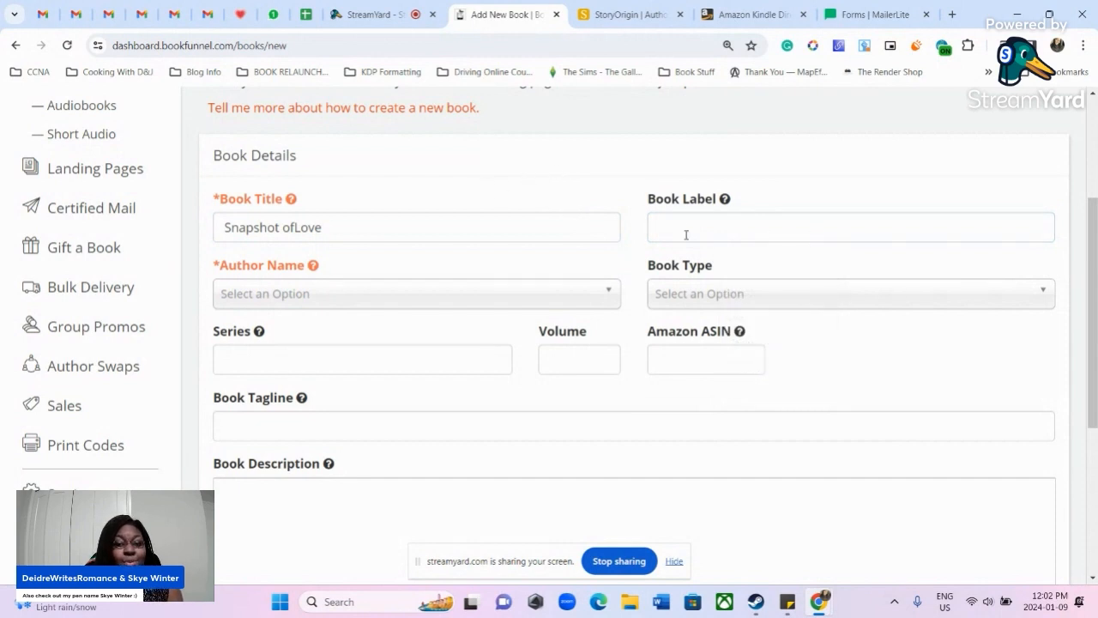
{"action": "scroll", "coordinate": [421, 225], "scroll_direction": "down", "scroll_amount": 1}
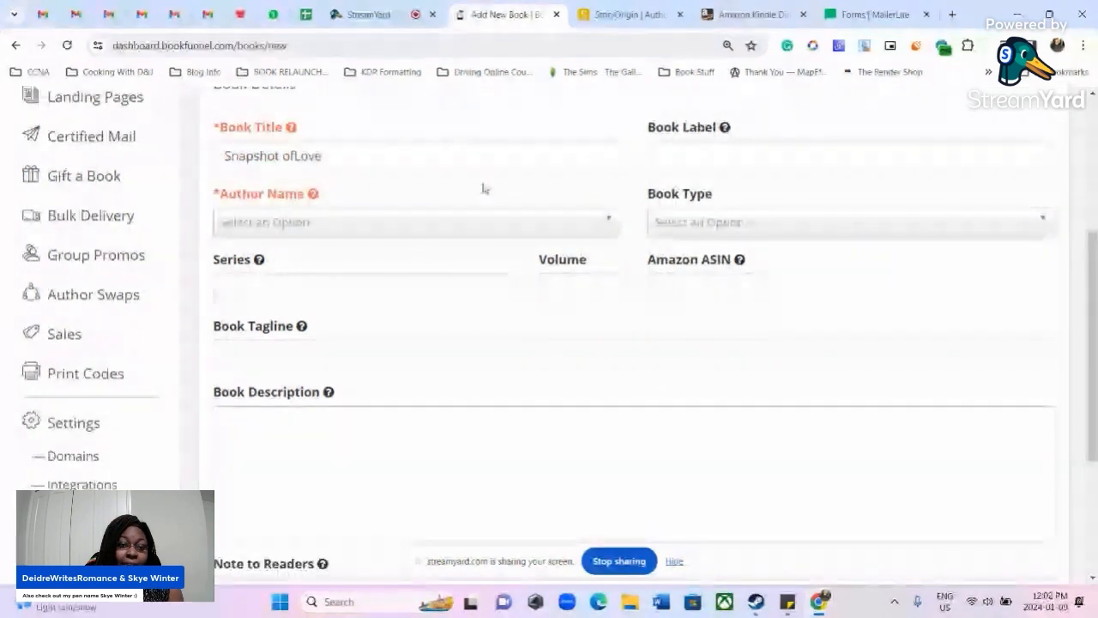
Set the book's author name to the second of the available pen names
{"action": "left_click", "coordinate": [307, 222]}
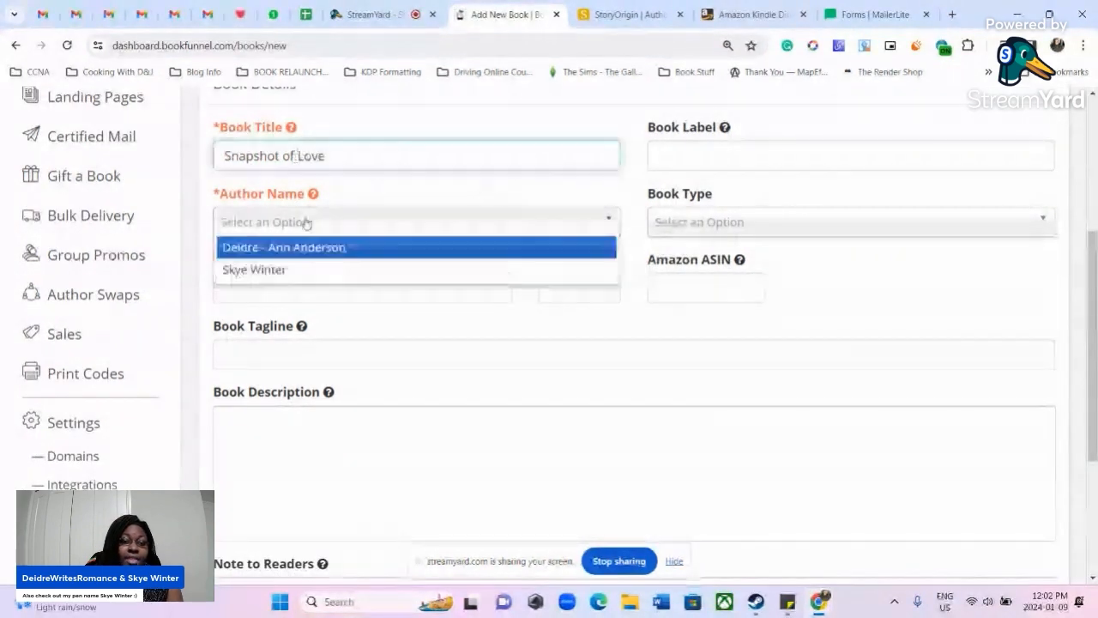
{"action": "left_click", "coordinate": [298, 269]}
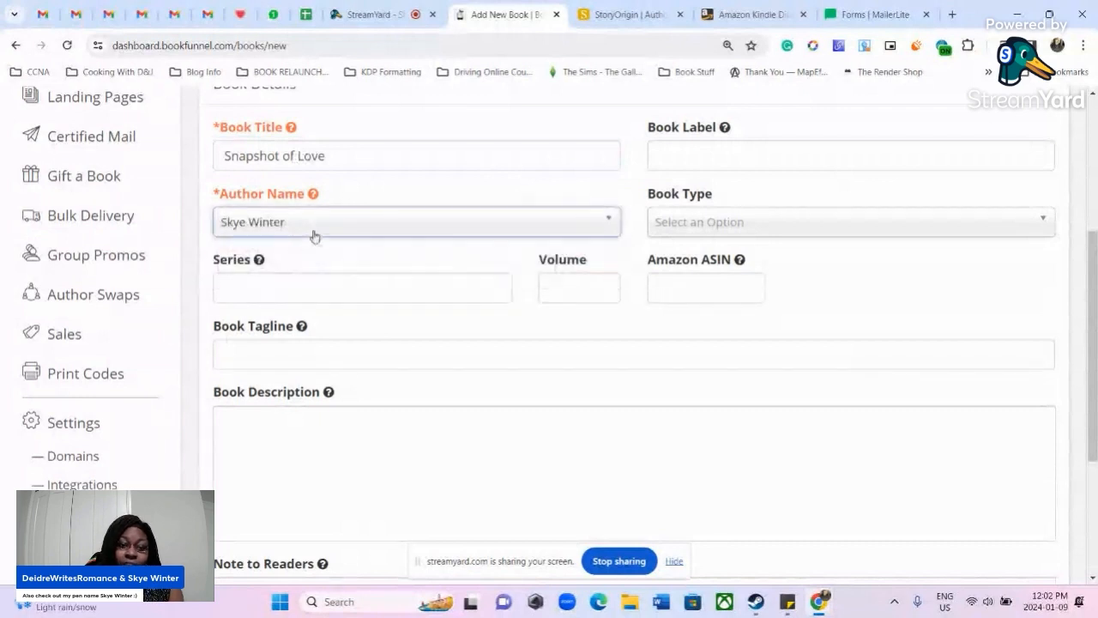
{"action": "left_click", "coordinate": [311, 232]}
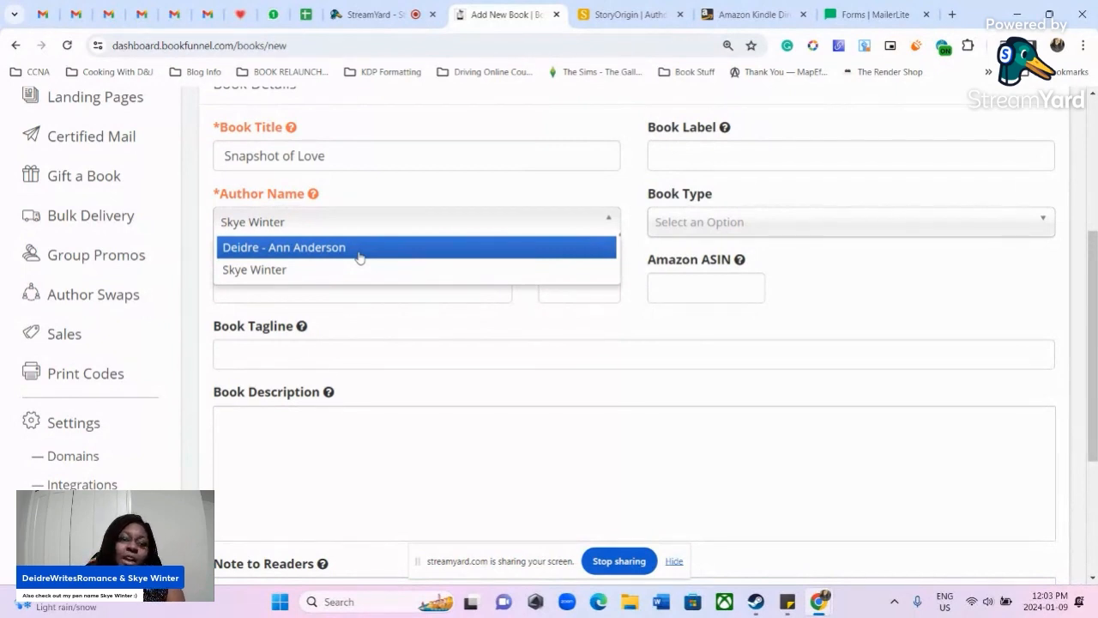
{"action": "left_click", "coordinate": [361, 270]}
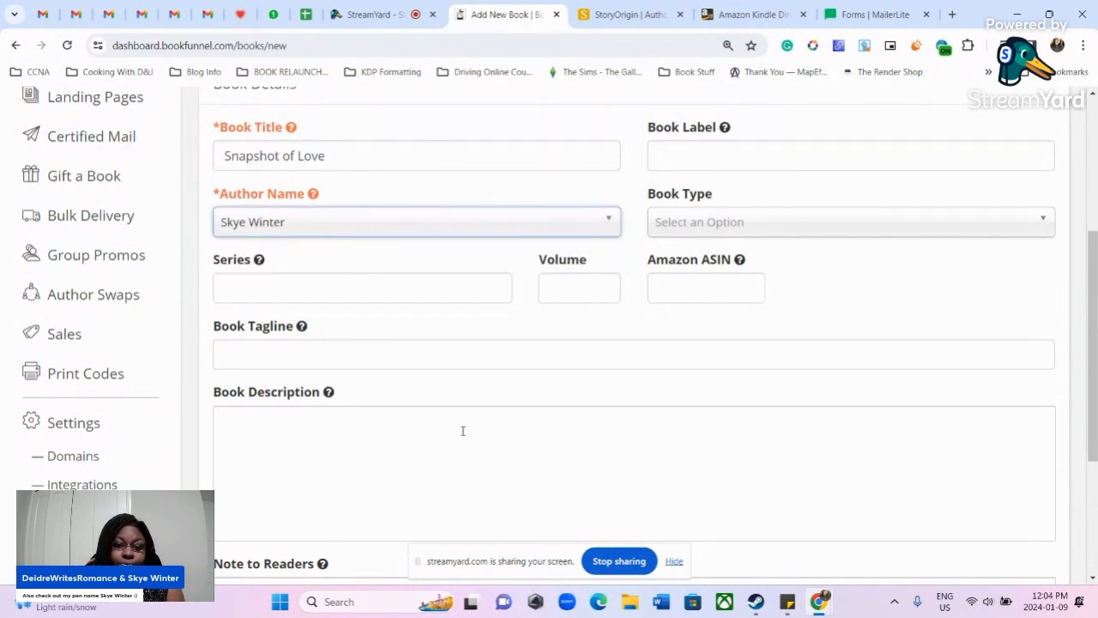
Enter "Pride Mountain: Montgomery Siblings" as the book's series name
{"action": "left_click", "coordinate": [427, 288]}
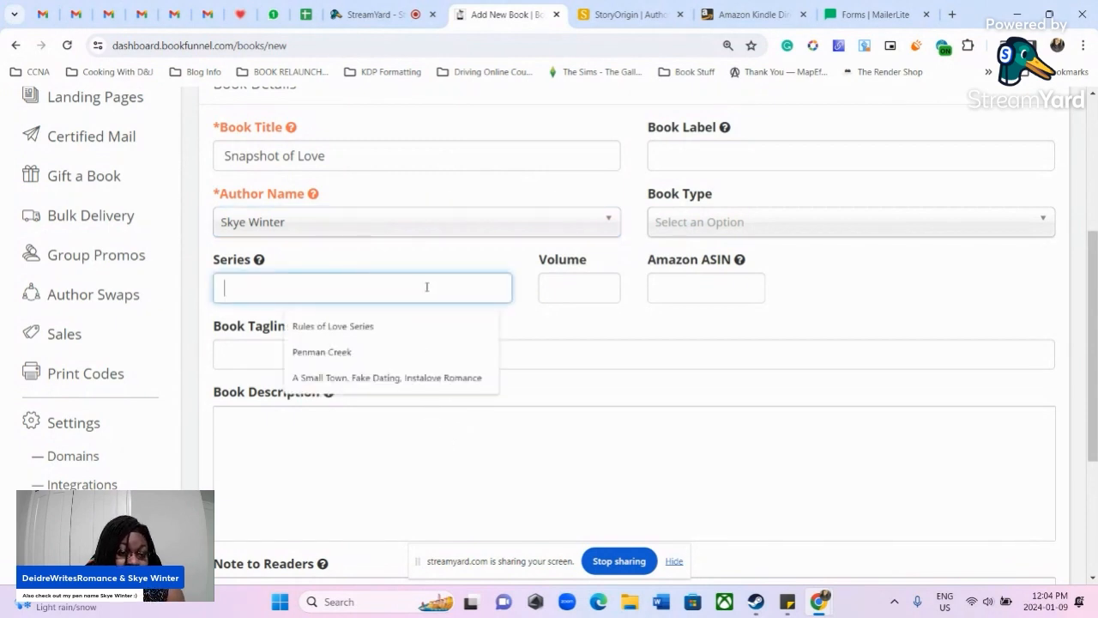
{"action": "type", "text": "Pr"}
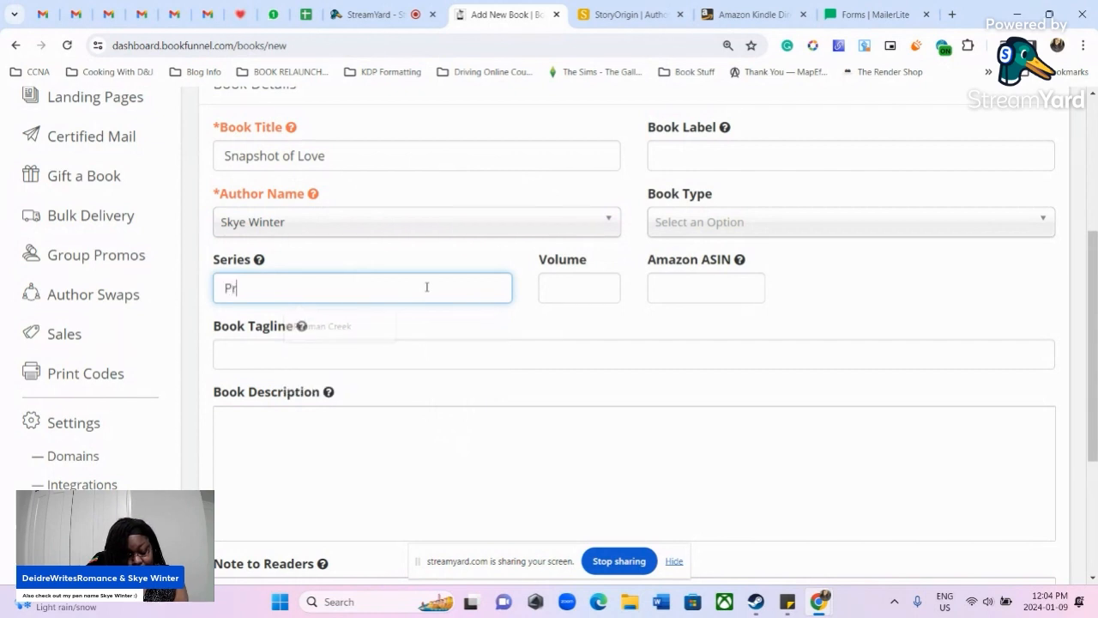
{"action": "type", "text": "ide Mountain"}
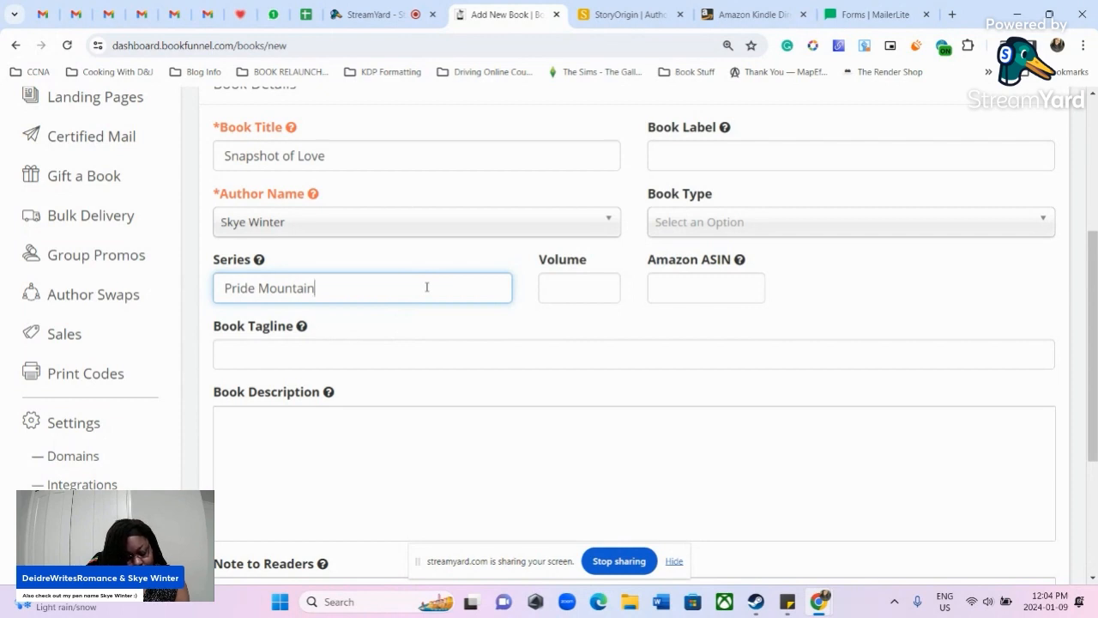
{"action": "type", "text": "S"}
{"action": "key", "text": "BackSpace"}
{"action": "type", "text": ": Mon"}
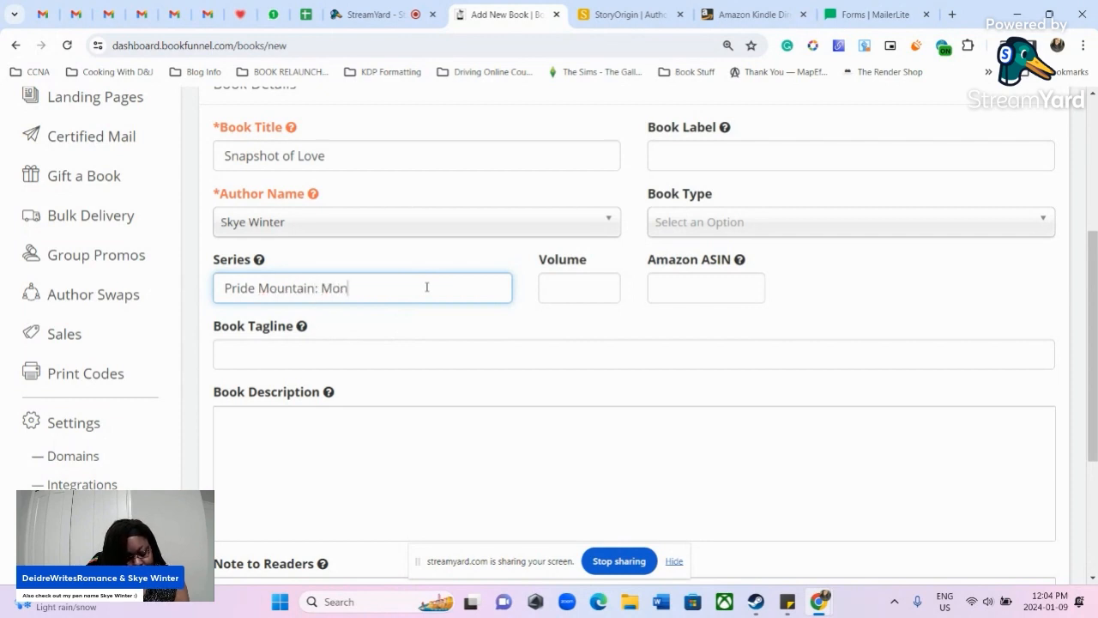
{"action": "type", "text": "tgomer"}
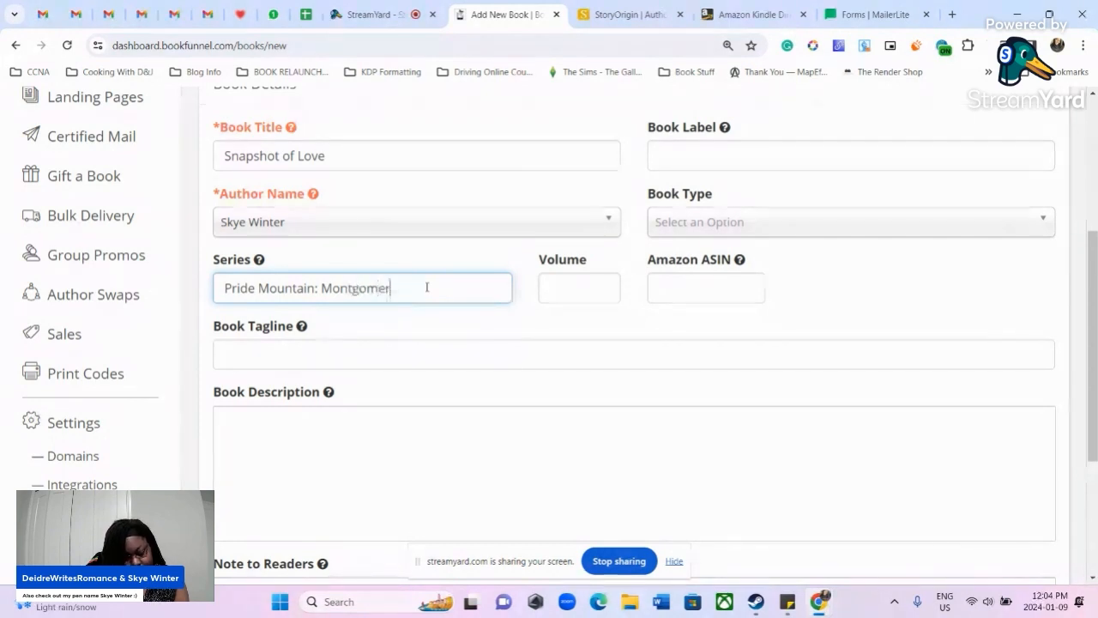
{"action": "type", "text": "y Siblings"}
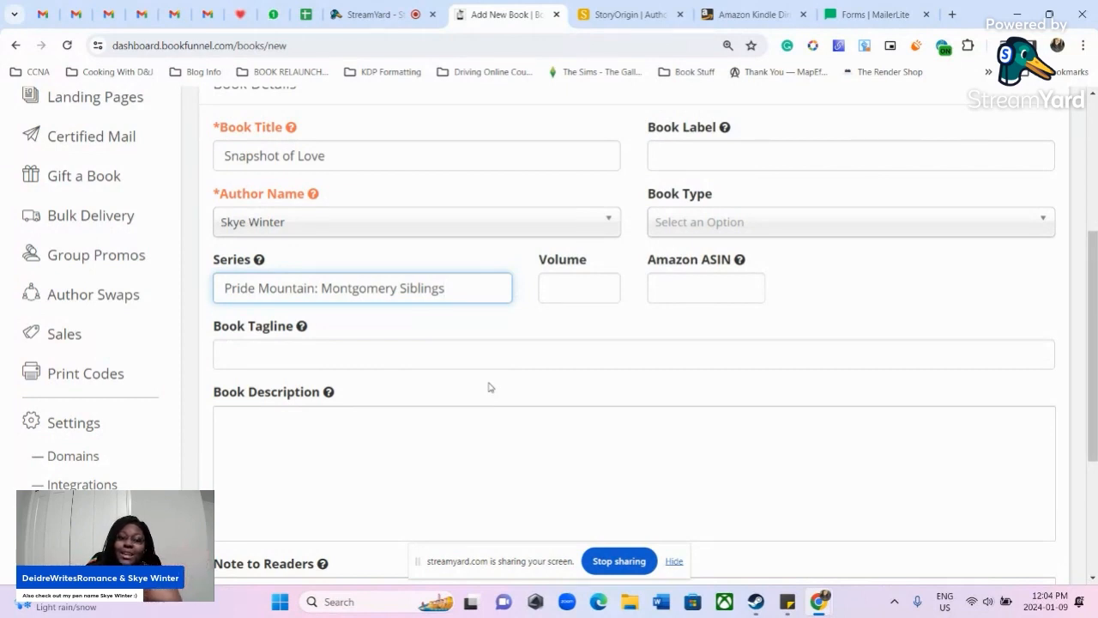
Copy the ASIN B0CHR7NQ2M of Snapshot of Love from the KDP bookshelf into the book's Amazon ASIN on BookFunnel
{"action": "left_click", "coordinate": [746, 290]}
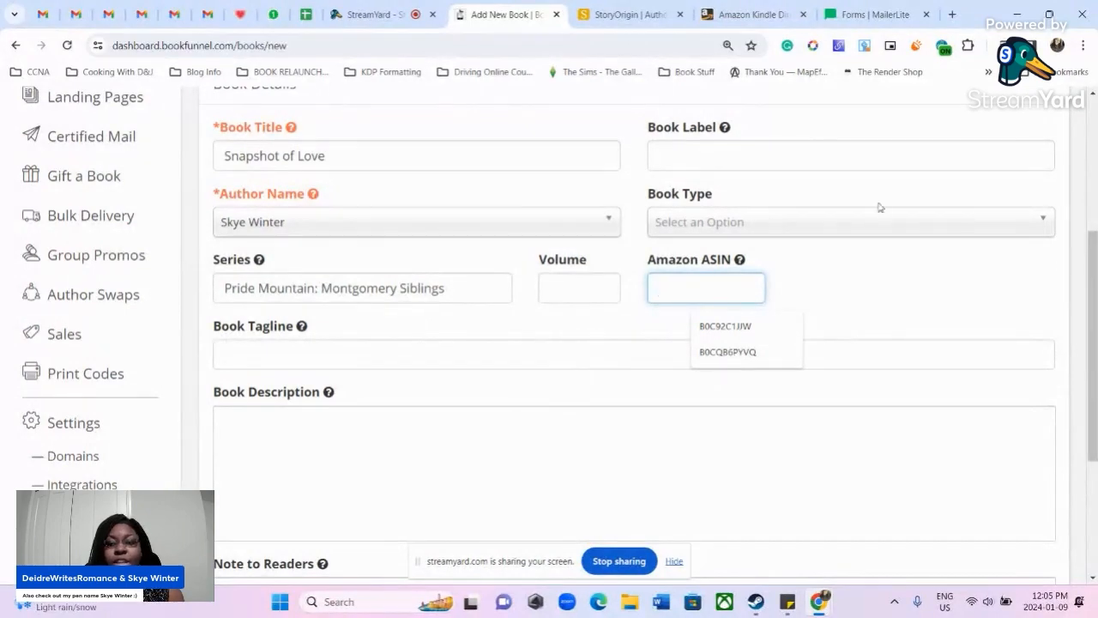
{"action": "left_click", "coordinate": [759, 14]}
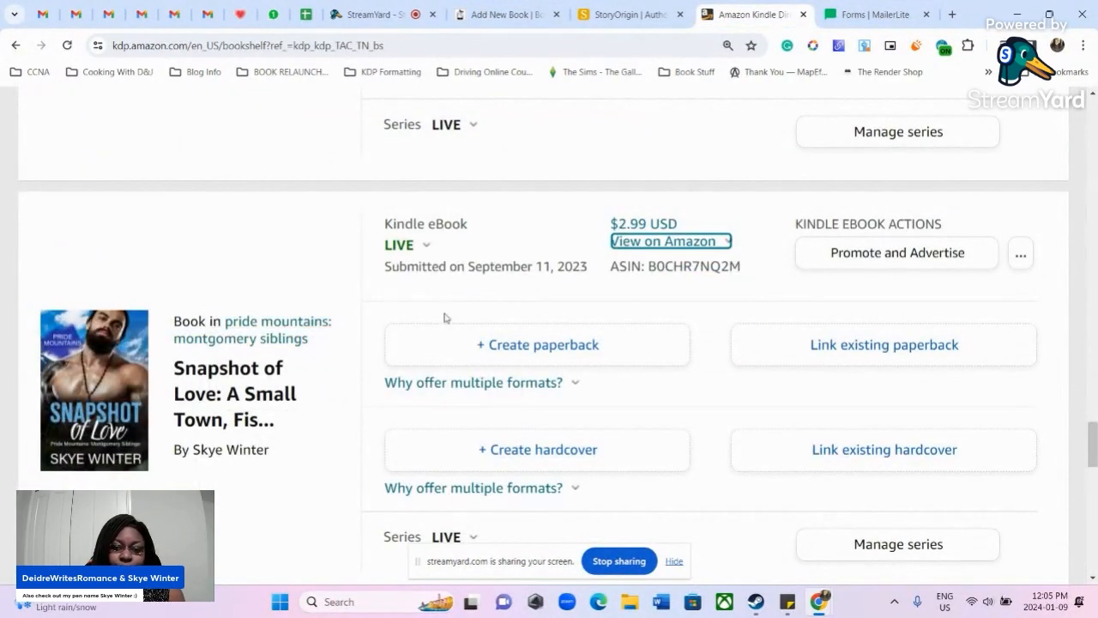
{"action": "scroll", "coordinate": [532, 307], "scroll_direction": "down", "scroll_amount": 1}
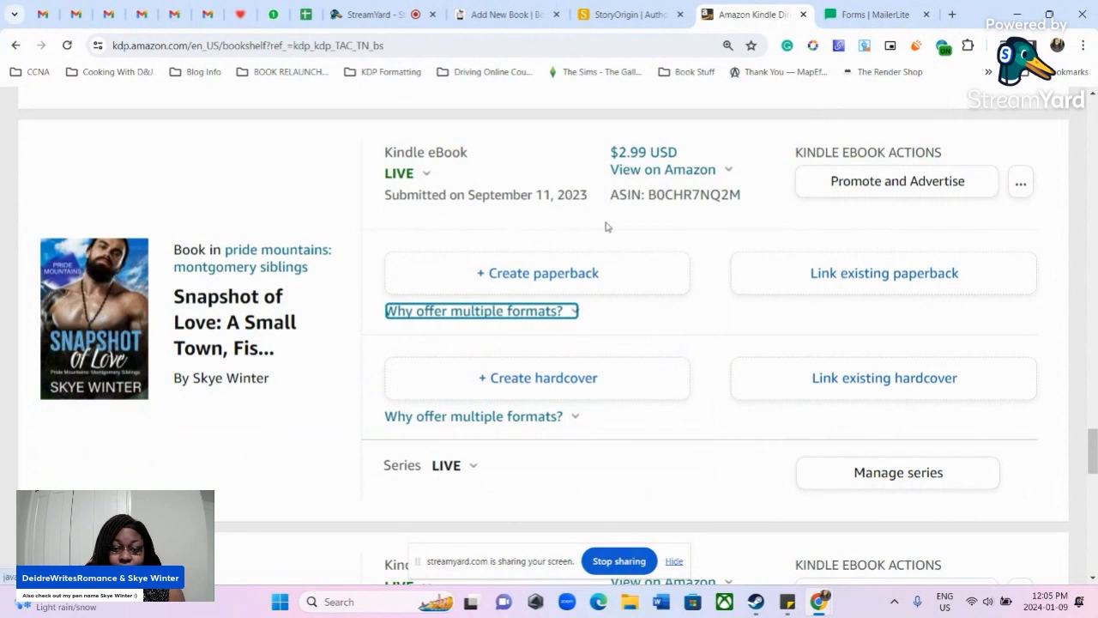
{"action": "left_click_drag", "start_coordinate": [738, 198], "coordinate": [649, 196]}
{"action": "key", "text": "ctrl+c"}
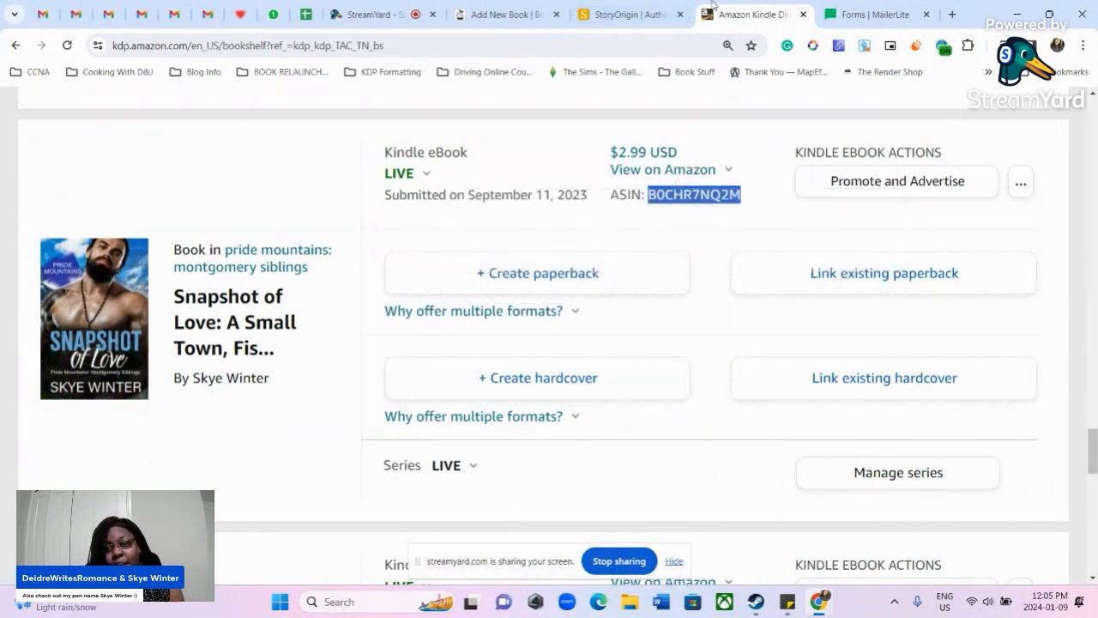
{"action": "left_click", "coordinate": [496, 13]}
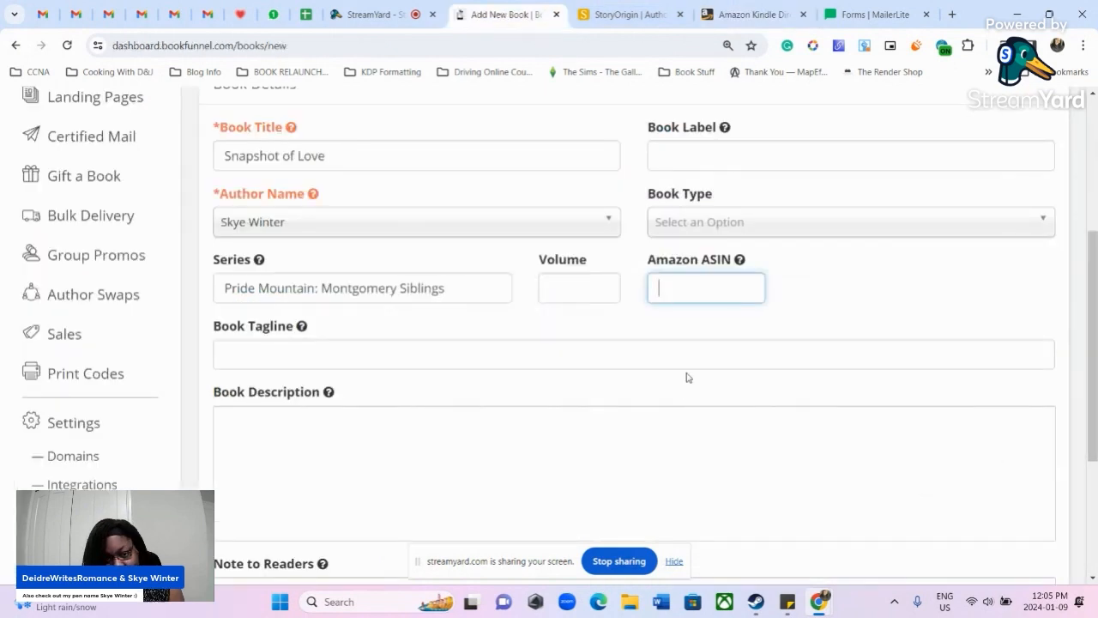
{"action": "left_click", "coordinate": [677, 299]}
{"action": "key", "text": "ctrl+v"}
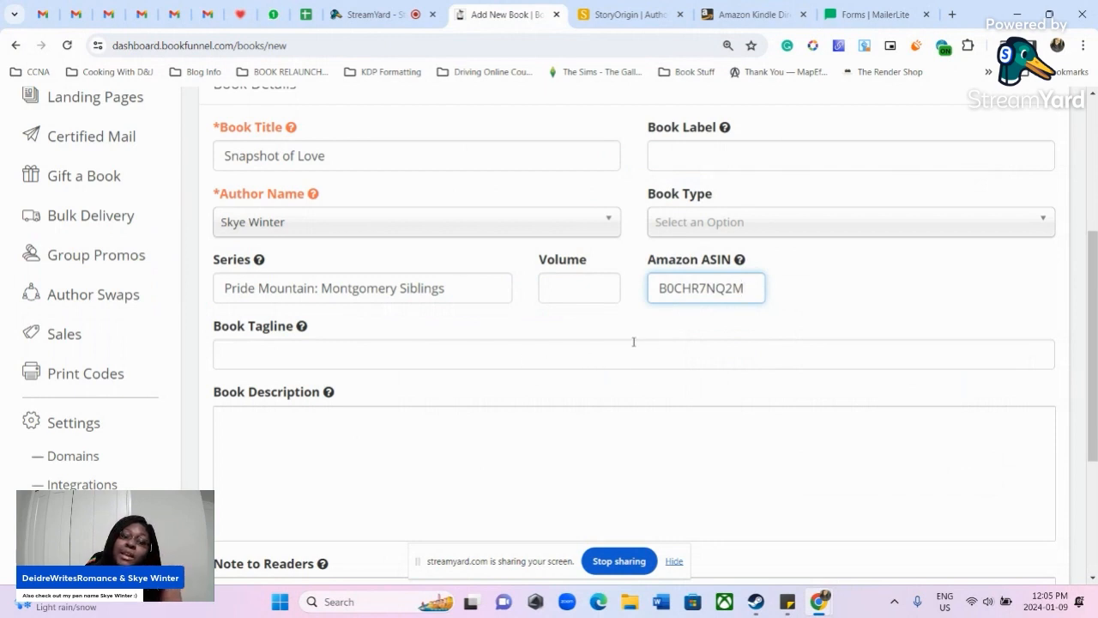
Try to create the book without a description and check the form for missing details
{"action": "scroll", "coordinate": [633, 341], "scroll_direction": "down", "scroll_amount": 3}
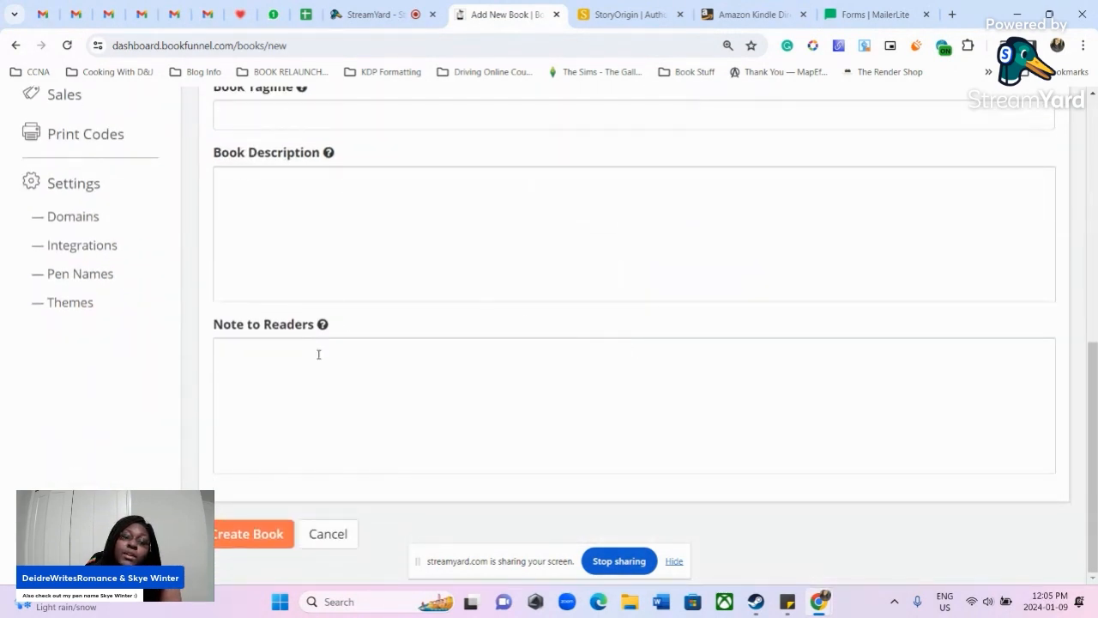
{"action": "left_click", "coordinate": [230, 535]}
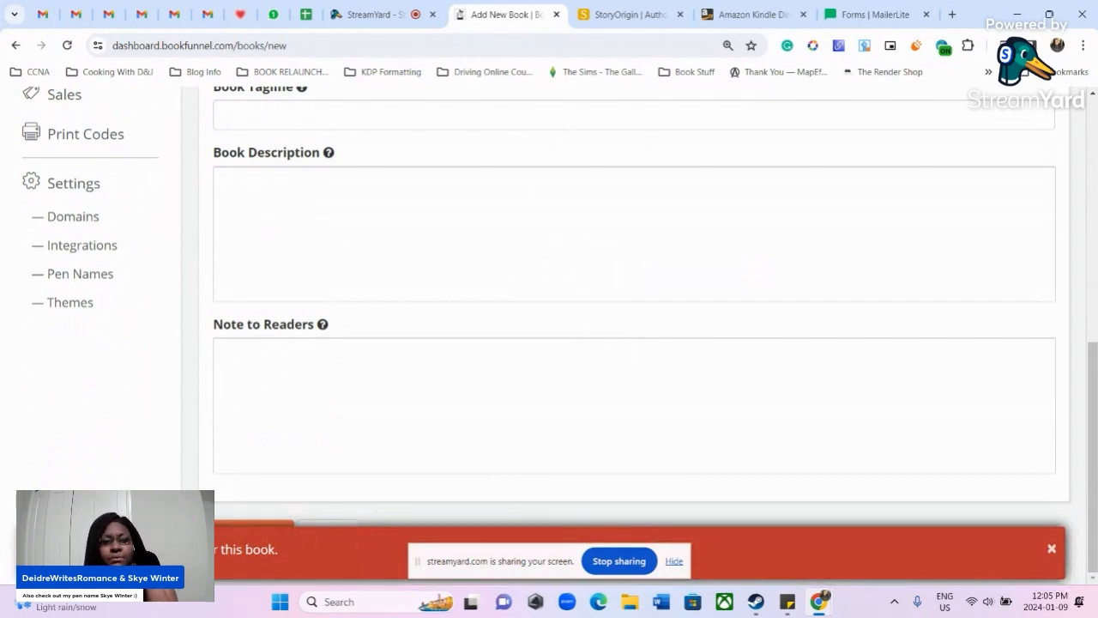
{"action": "scroll", "coordinate": [323, 276], "scroll_direction": "up", "scroll_amount": 7}
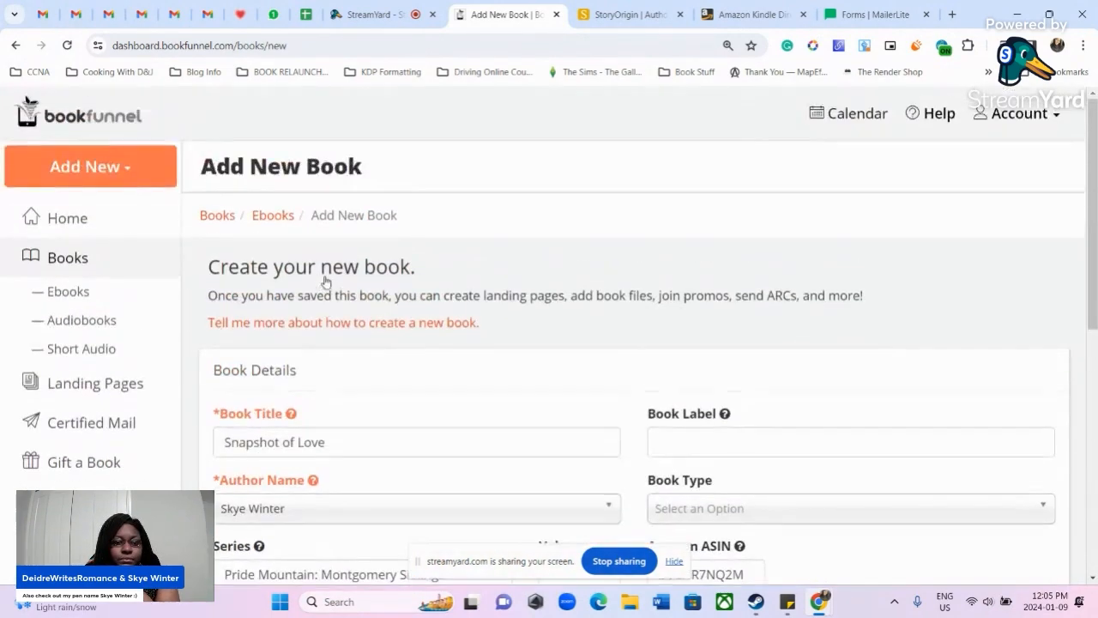
{"action": "scroll", "coordinate": [323, 280], "scroll_direction": "down", "scroll_amount": 8}
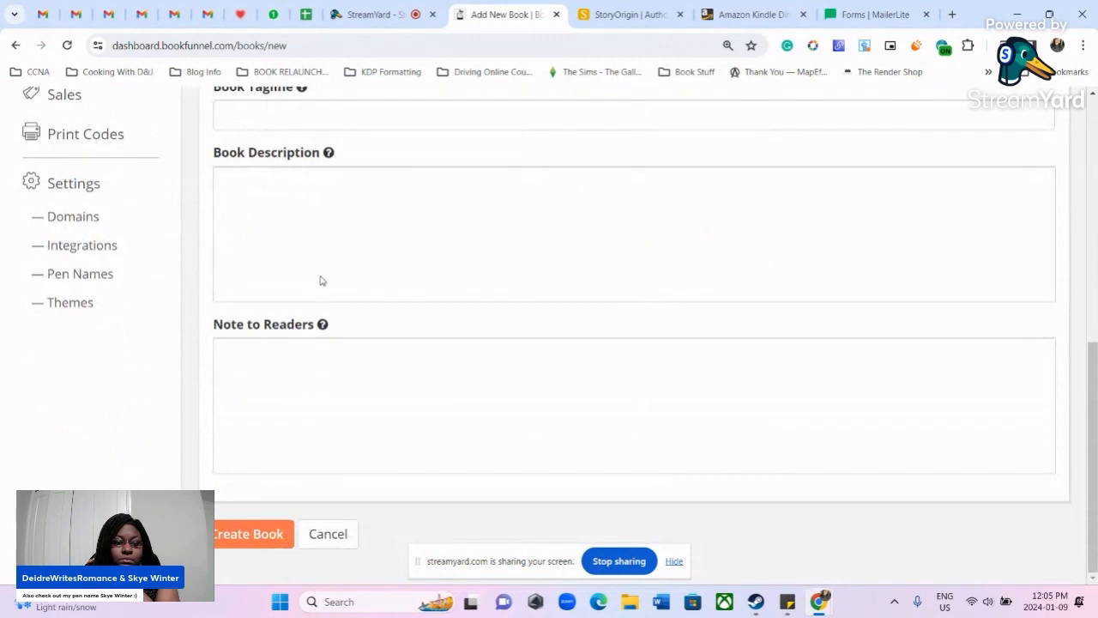
{"action": "scroll", "coordinate": [322, 280], "scroll_direction": "up", "scroll_amount": 3}
{"action": "scroll", "coordinate": [319, 281], "scroll_direction": "down", "scroll_amount": 2}
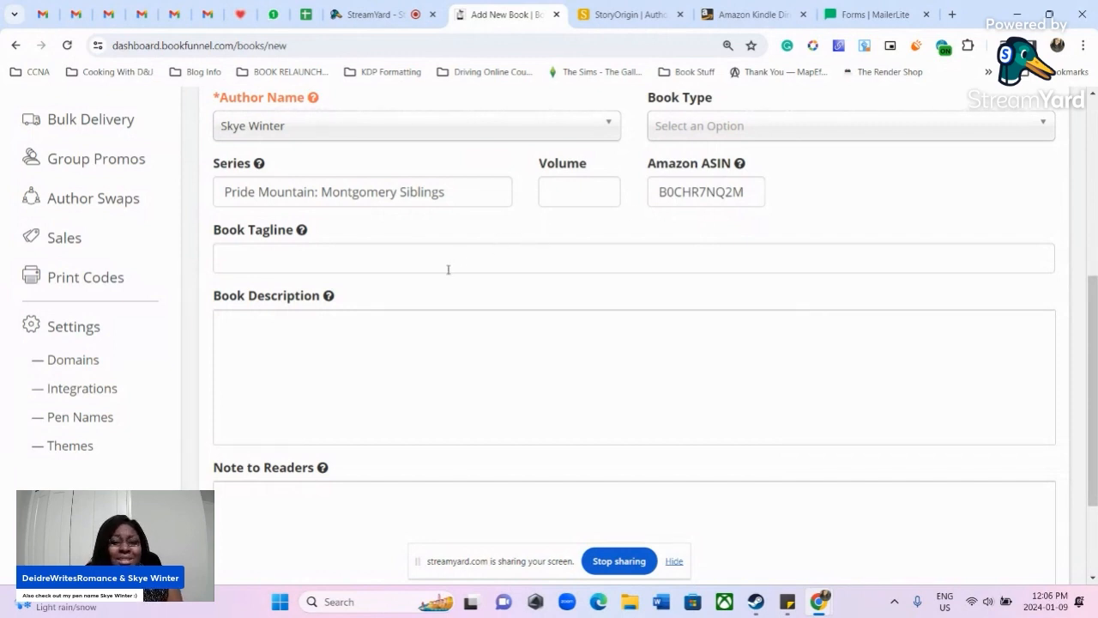
Copy the full blurb from the book's US Amazon page into the BookFunnel book description, leaving the tagline empty
{"action": "left_click", "coordinate": [259, 260]}
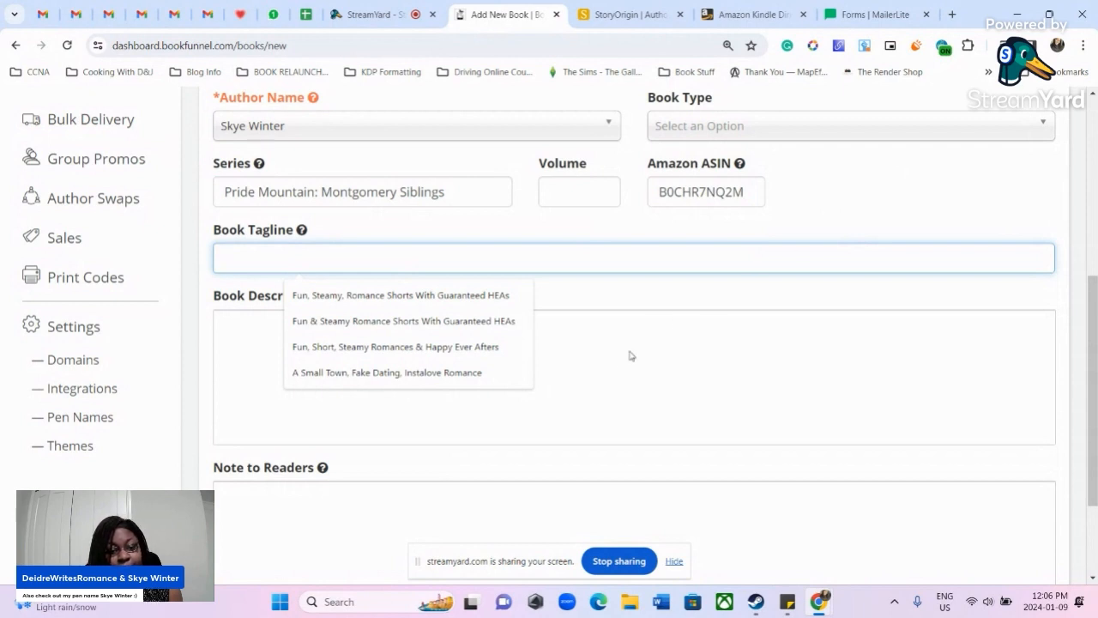
{"action": "left_click", "coordinate": [624, 401]}
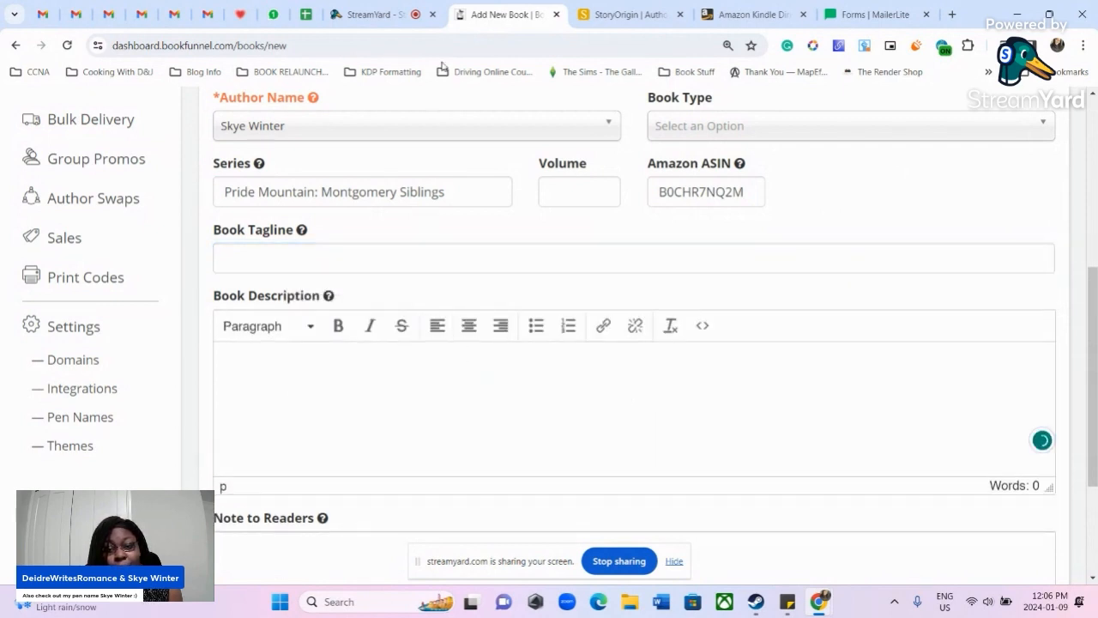
{"action": "left_click", "coordinate": [745, 15]}
{"action": "left_click", "coordinate": [727, 172]}
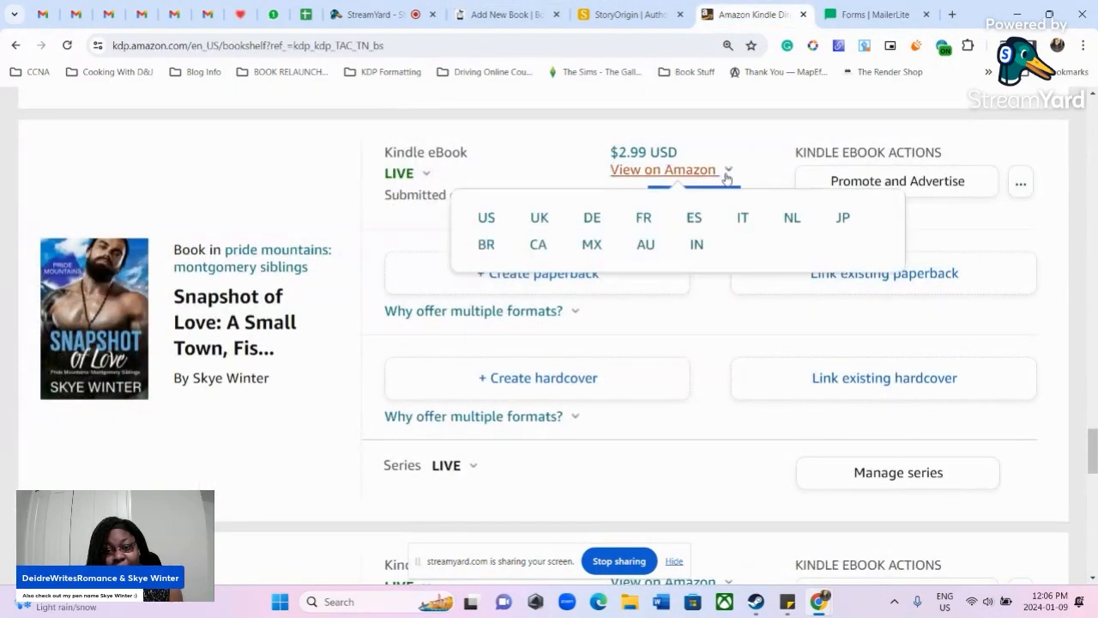
{"action": "left_click", "coordinate": [486, 218]}
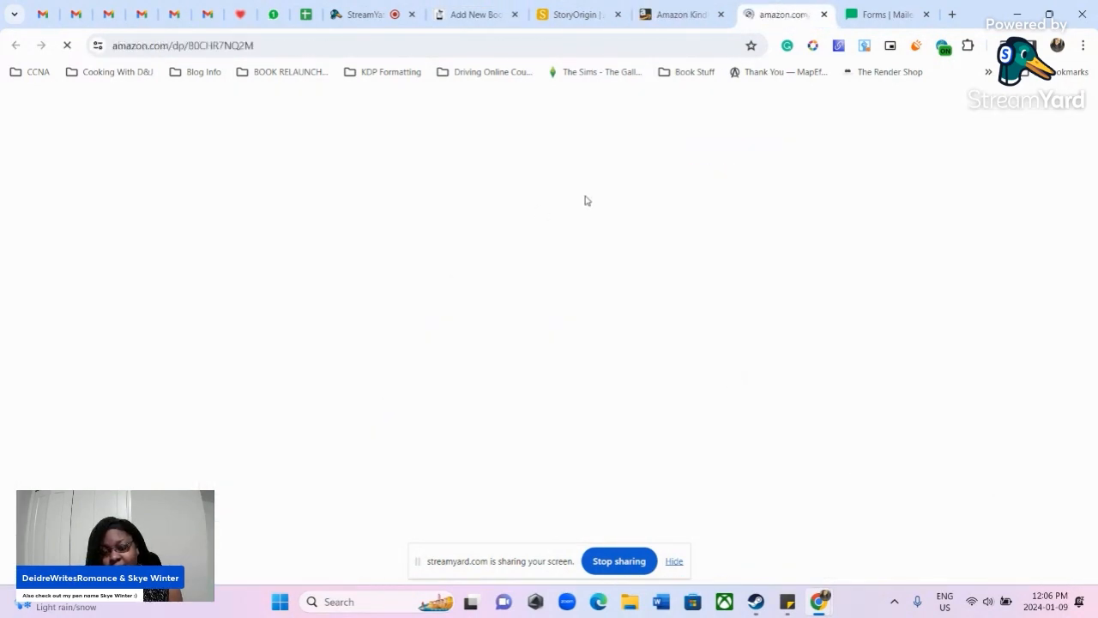
{"action": "scroll", "coordinate": [429, 306], "scroll_direction": "down", "scroll_amount": 3}
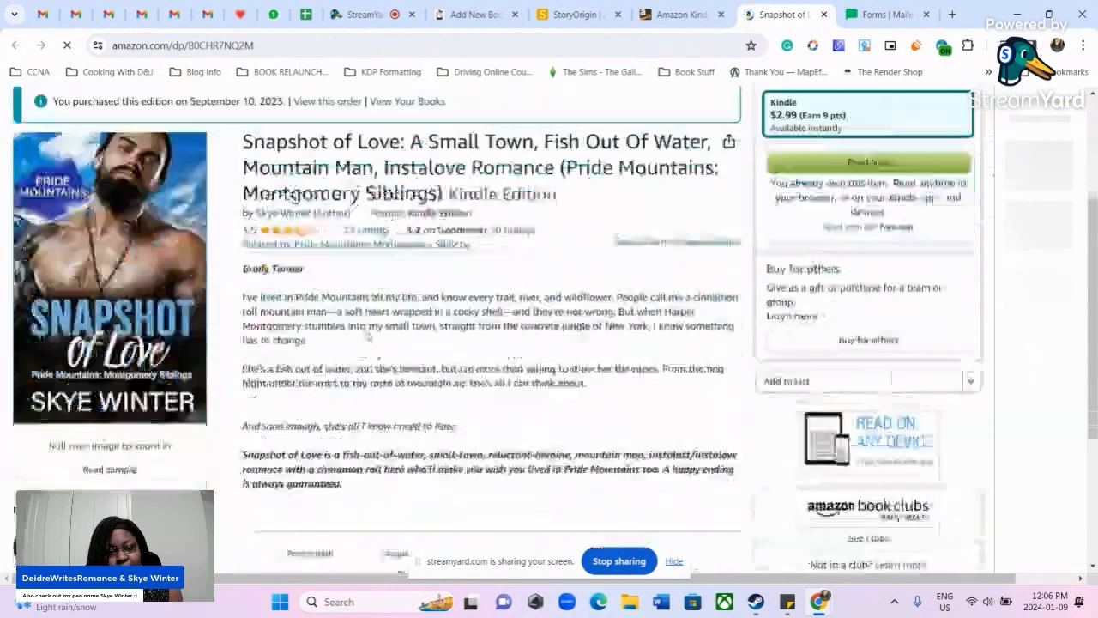
{"action": "left_click_drag", "start_coordinate": [242, 182], "coordinate": [469, 407]}
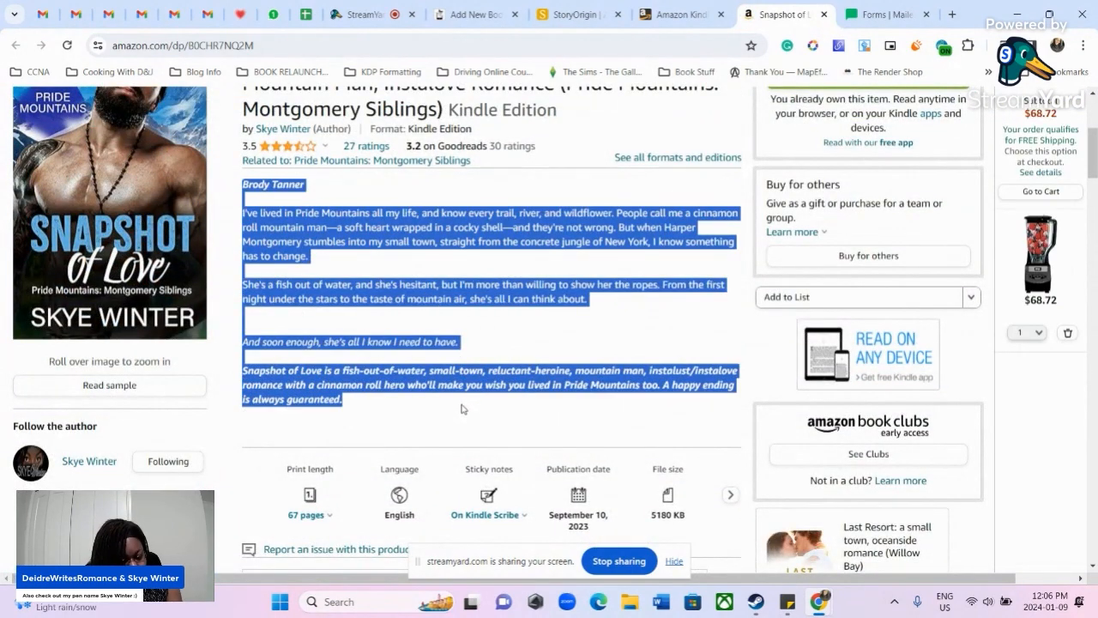
{"action": "left_click", "coordinate": [646, 9]}
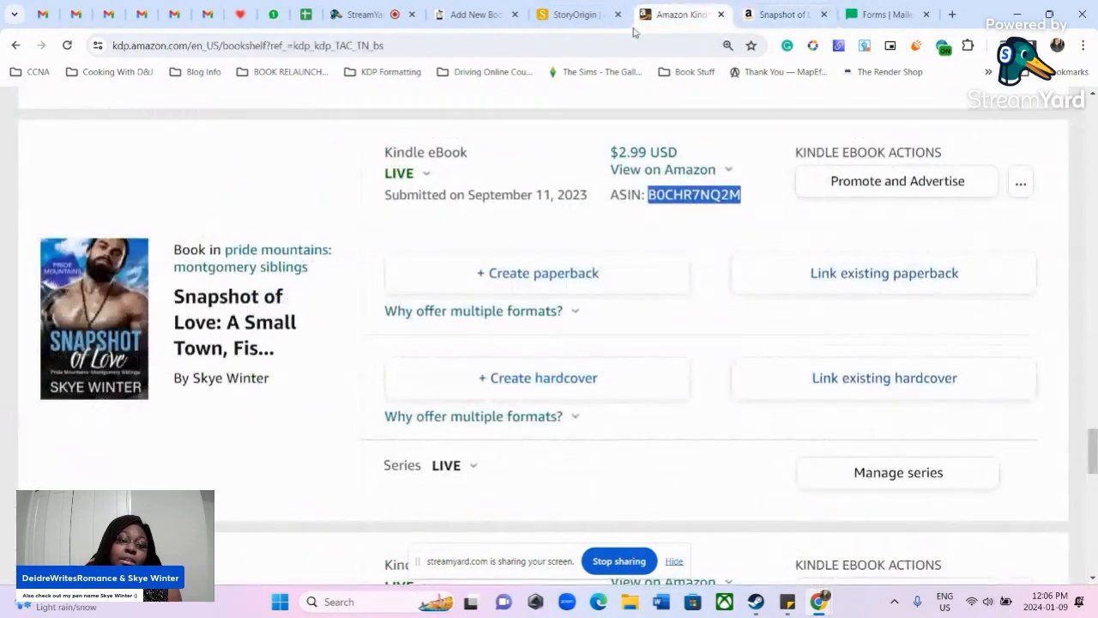
{"action": "left_click", "coordinate": [495, 11]}
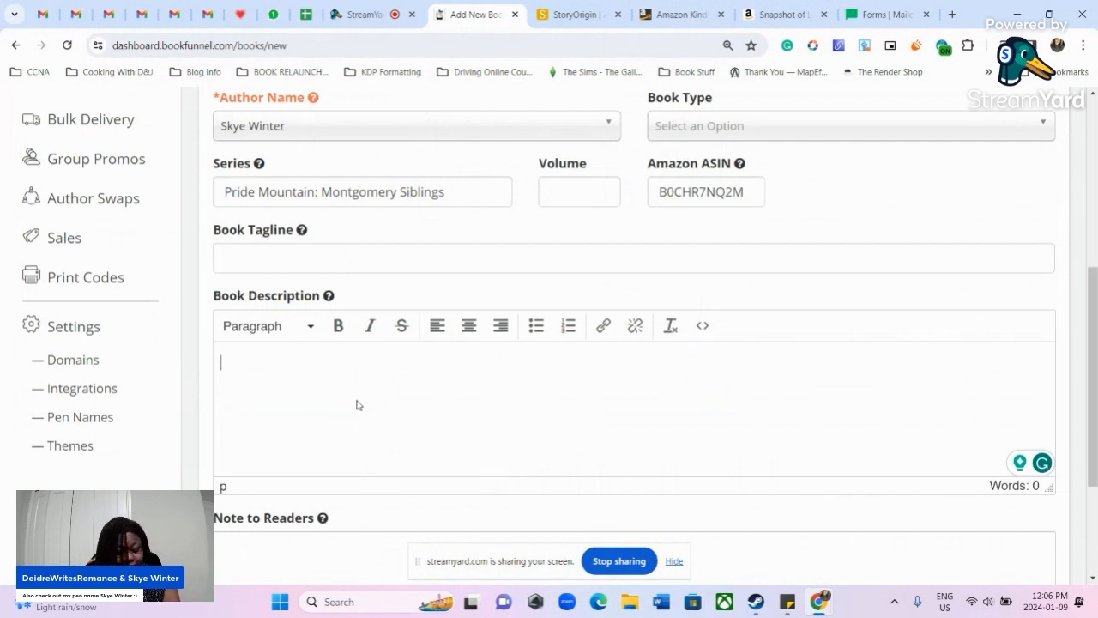
{"action": "key", "text": "ctrl+v"}
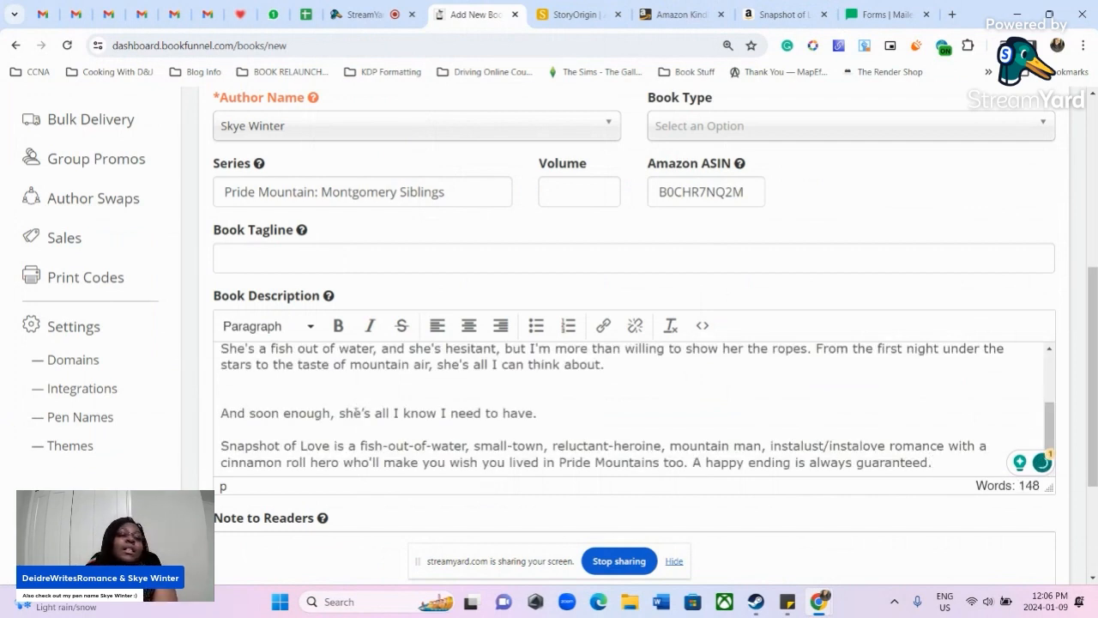
Format the description's closing paragraph, which starts with "Snapshot of Love is a fish-out-of-water", as bold and italic
{"action": "scroll", "coordinate": [389, 506], "scroll_direction": "up", "scroll_amount": 3}
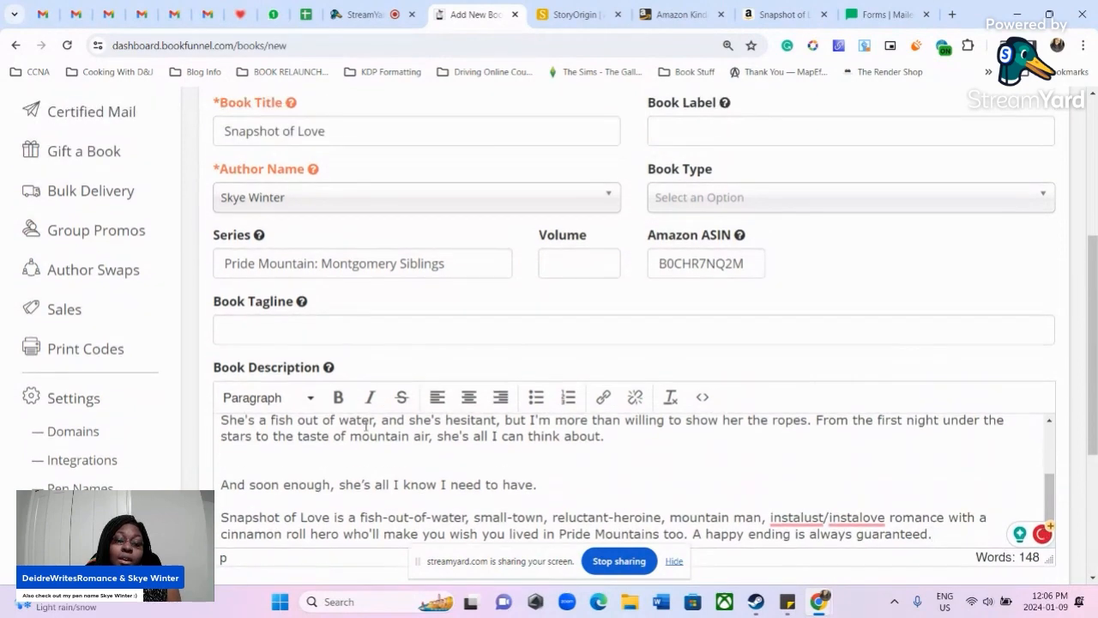
{"action": "scroll", "coordinate": [351, 455], "scroll_direction": "down", "scroll_amount": 5}
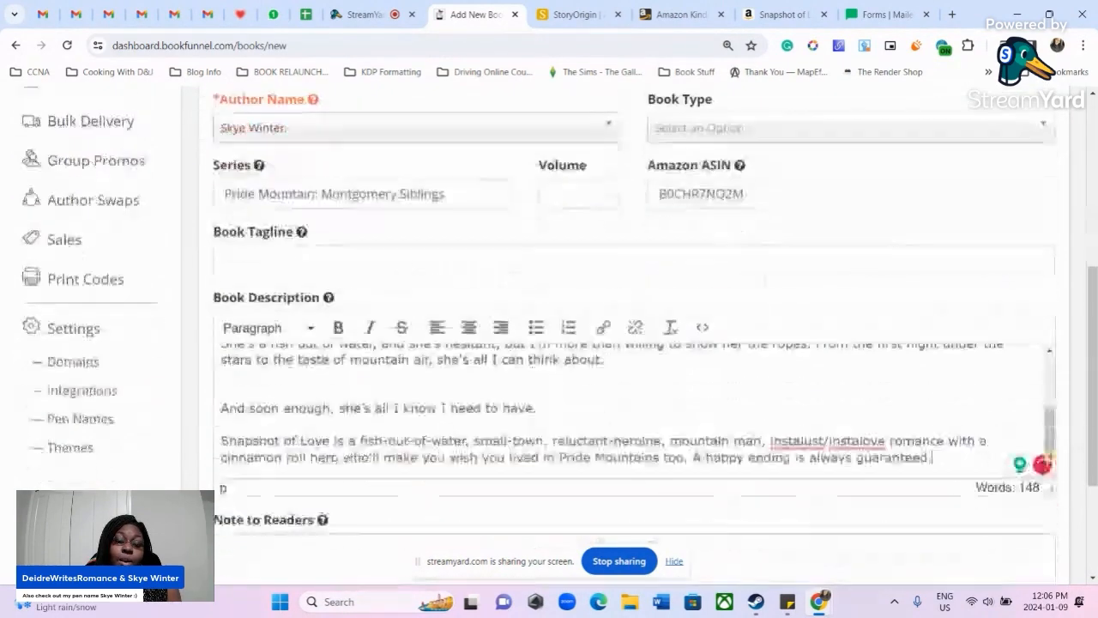
{"action": "left_click_drag", "start_coordinate": [222, 368], "coordinate": [922, 384]}
{"action": "scroll", "coordinate": [923, 384], "scroll_direction": "down", "scroll_amount": 3}
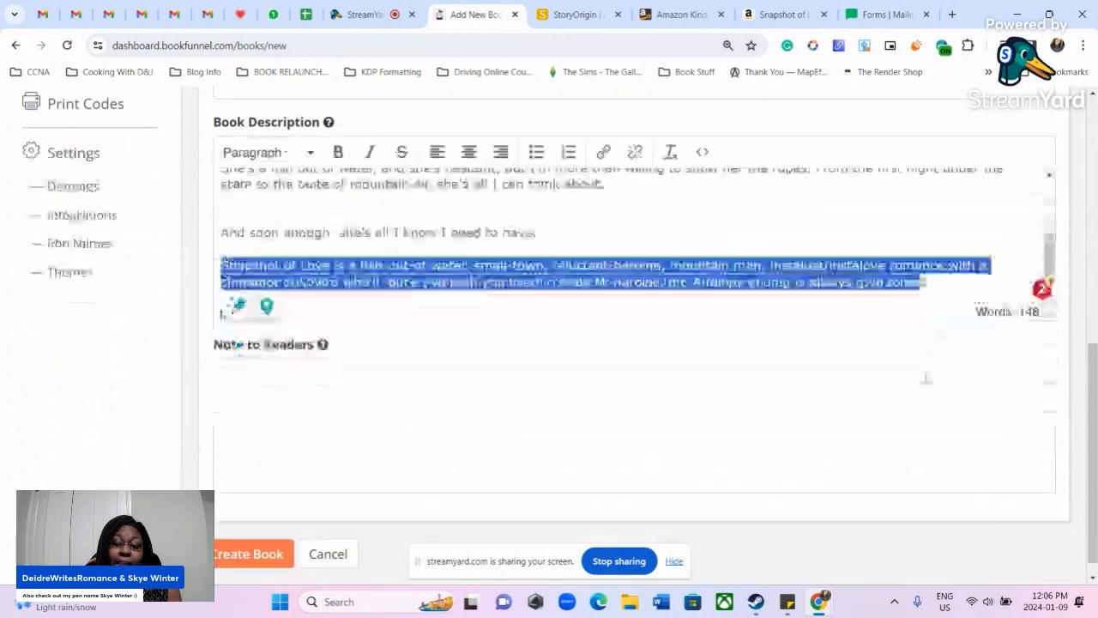
{"action": "left_click", "coordinate": [933, 266]}
{"action": "left_click_drag", "start_coordinate": [942, 260], "coordinate": [215, 244]}
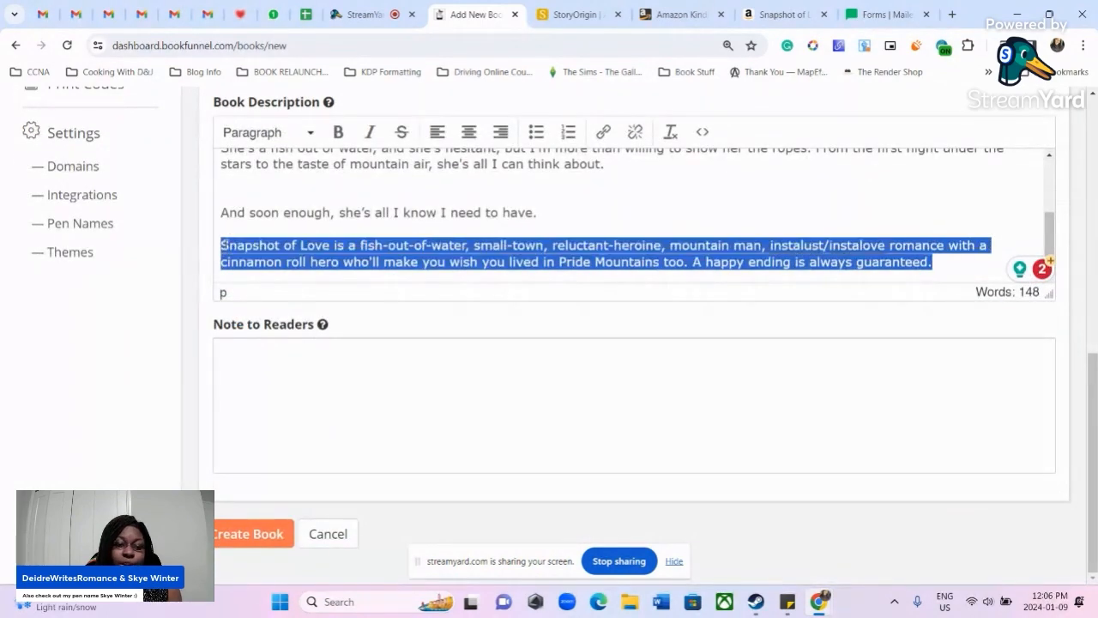
{"action": "left_click", "coordinate": [338, 132]}
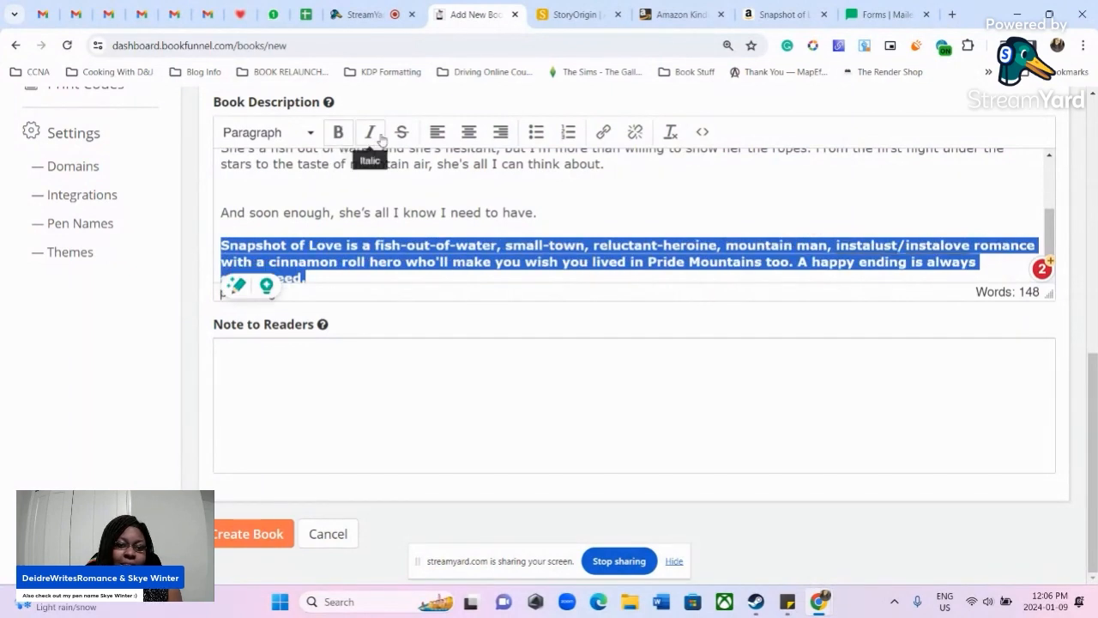
{"action": "left_click", "coordinate": [370, 131]}
Format the character name on the first line of the book description as bold and italic
{"action": "scroll", "coordinate": [341, 245], "scroll_direction": "up", "scroll_amount": 3}
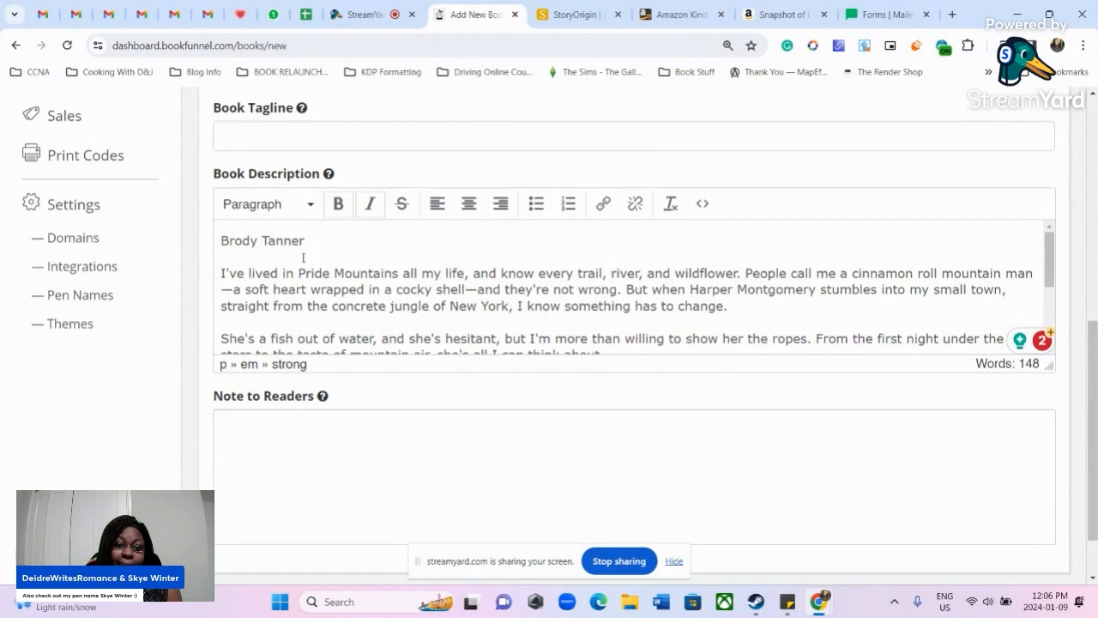
{"action": "left_click_drag", "start_coordinate": [306, 242], "coordinate": [230, 245]}
{"action": "left_click", "coordinate": [274, 250]}
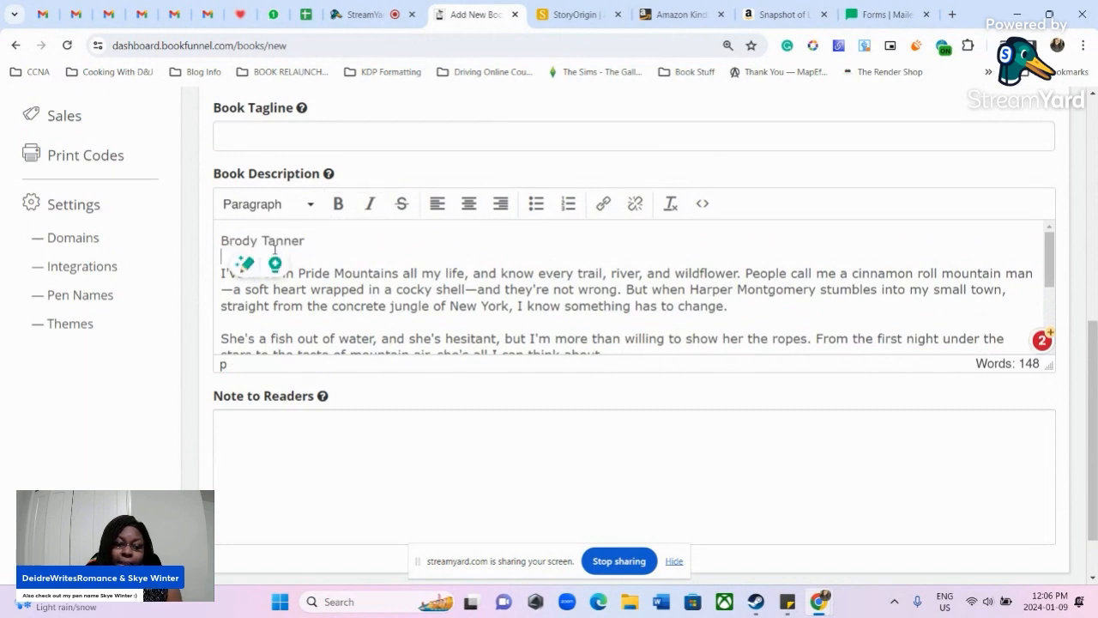
{"action": "left_click_drag", "start_coordinate": [314, 250], "coordinate": [182, 245]}
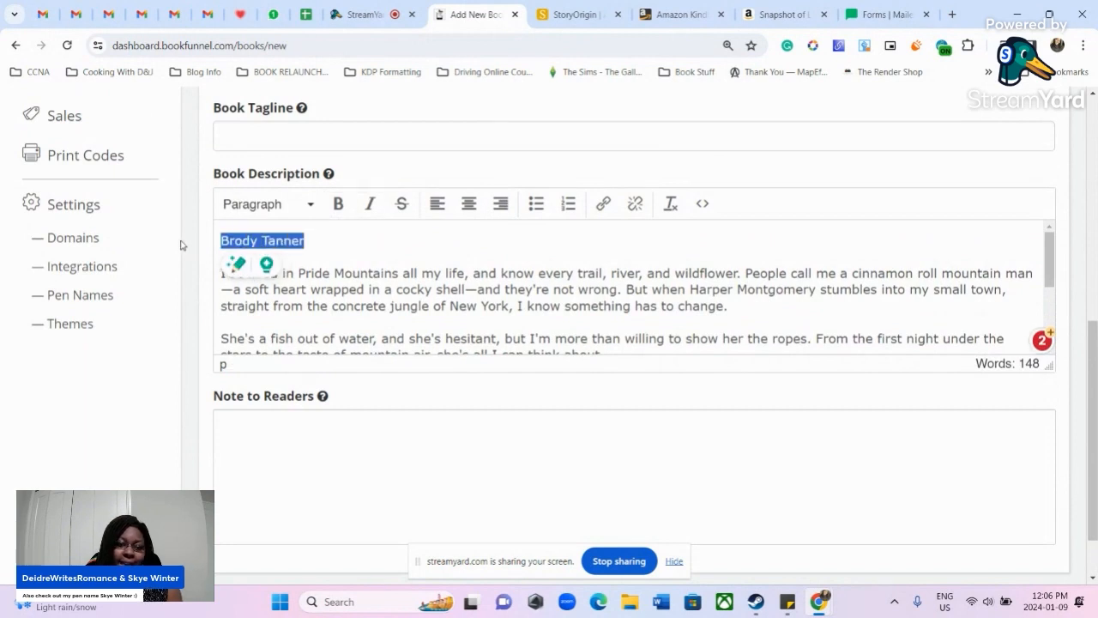
{"action": "left_click", "coordinate": [341, 203]}
{"action": "left_click", "coordinate": [370, 204]}
{"action": "scroll", "coordinate": [318, 271], "scroll_direction": "down", "scroll_amount": 5}
{"action": "scroll", "coordinate": [318, 271], "scroll_direction": "down", "scroll_amount": 1}
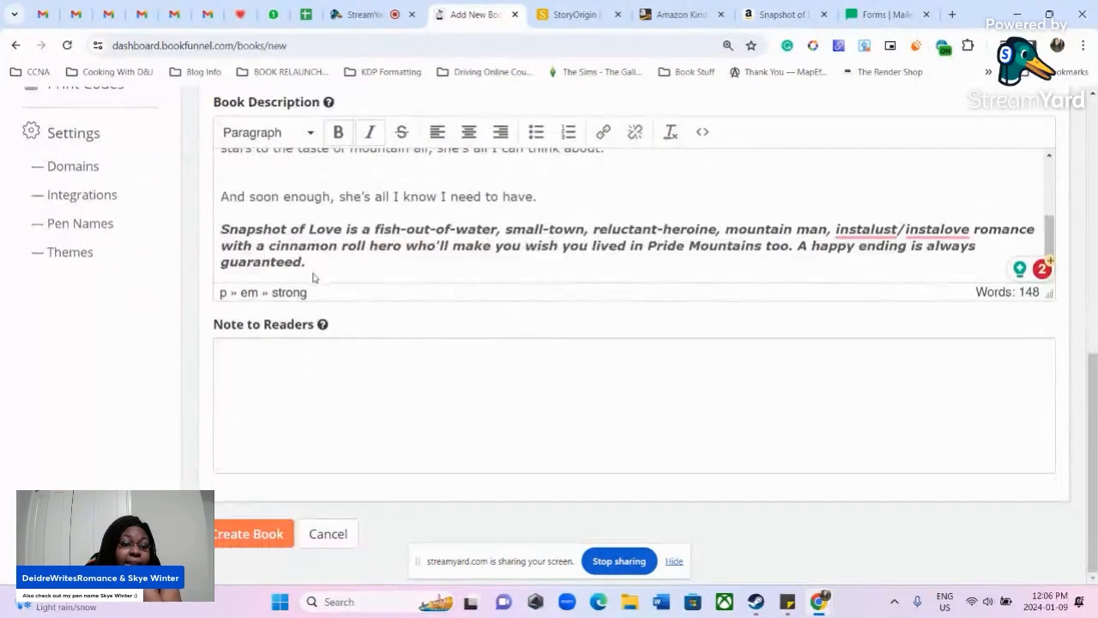
Leave the note to readers empty and set the book type to Full Book
{"action": "left_click", "coordinate": [265, 391]}
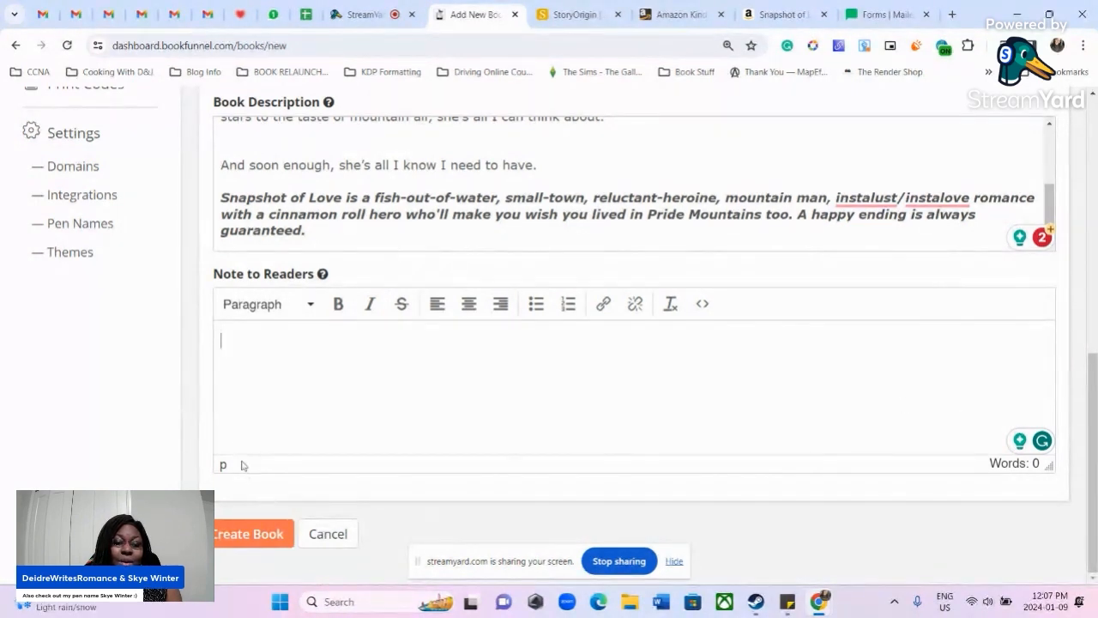
{"action": "left_click", "coordinate": [222, 538]}
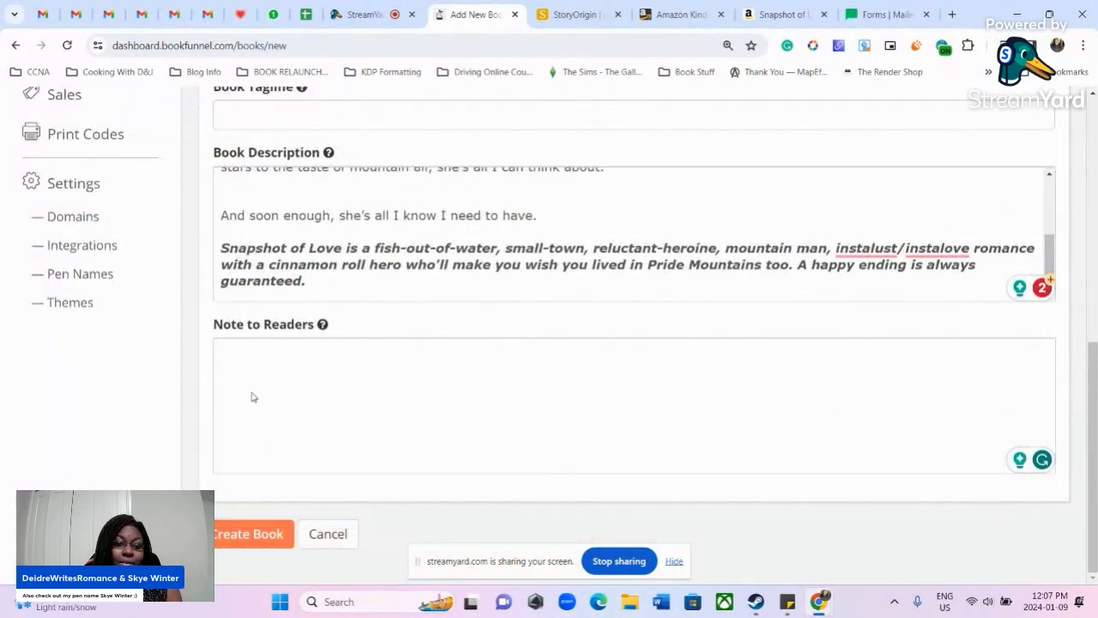
{"action": "scroll", "coordinate": [253, 395], "scroll_direction": "down", "scroll_amount": 3}
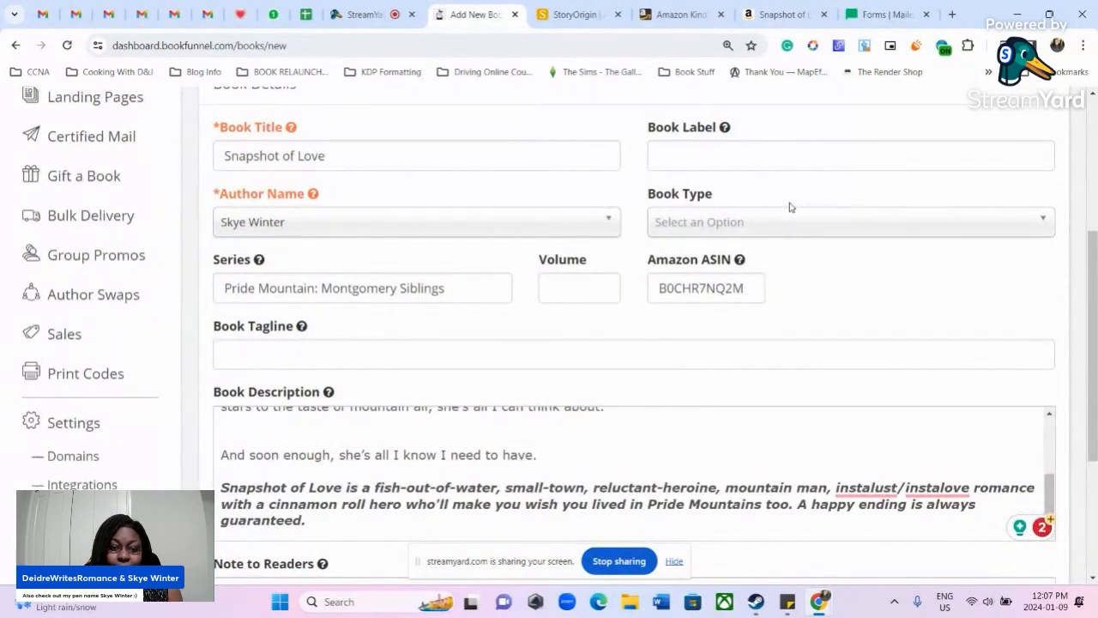
{"action": "left_click", "coordinate": [706, 228]}
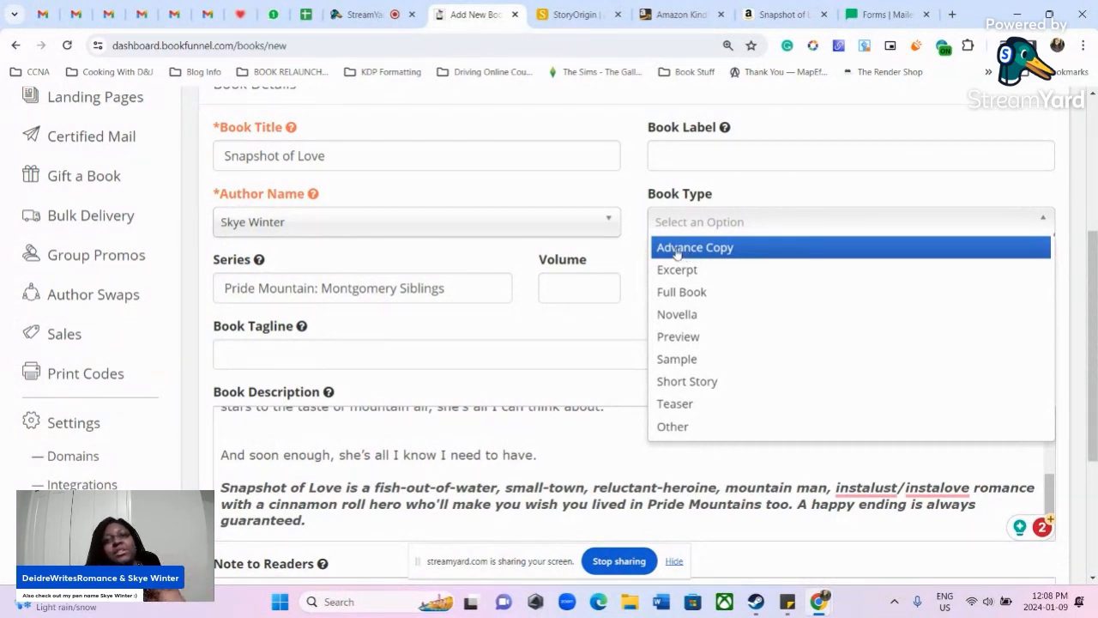
{"action": "left_click", "coordinate": [688, 293]}
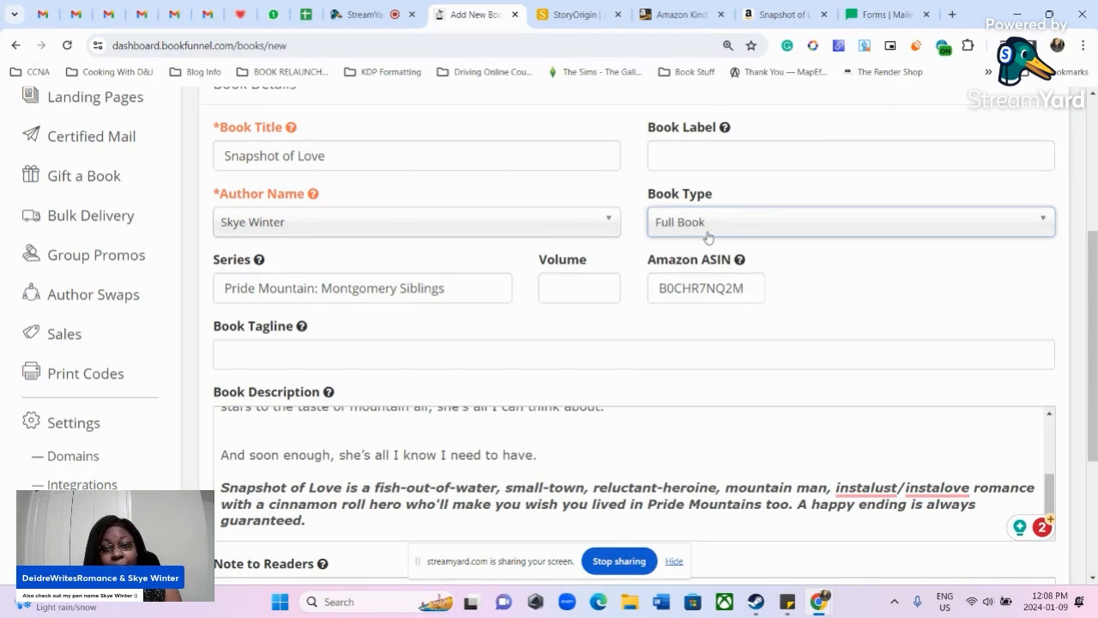
{"action": "scroll", "coordinate": [540, 361], "scroll_direction": "down", "scroll_amount": 3}
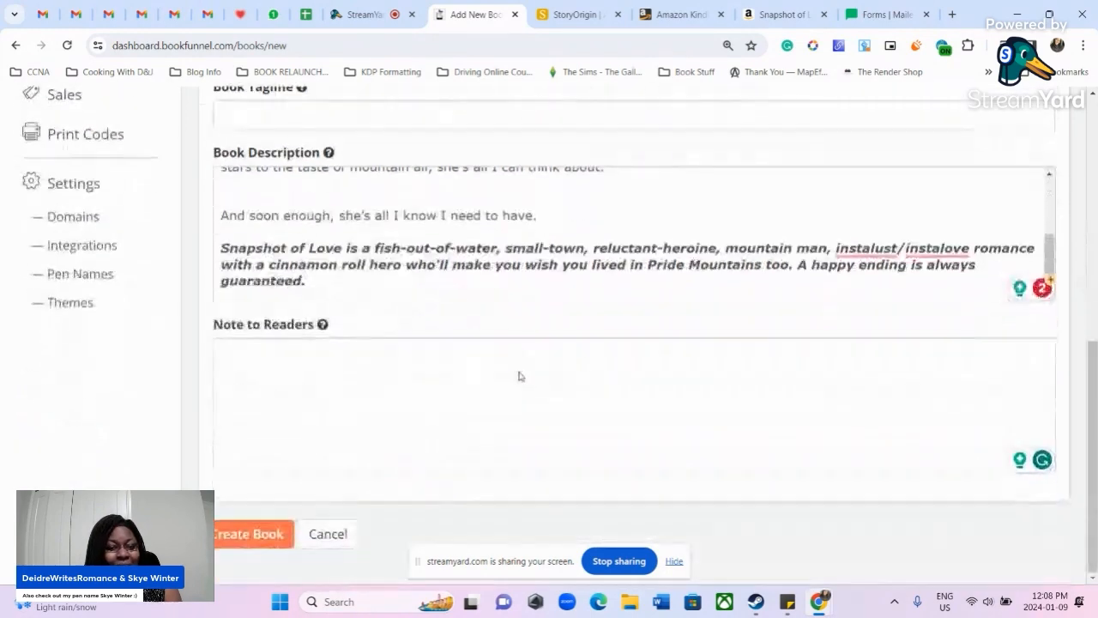
Create the book entry and upload Cover.jpg from the UPDATED folder inside Snapshot of Love's Covers folder as its cover
{"action": "left_click", "coordinate": [242, 535]}
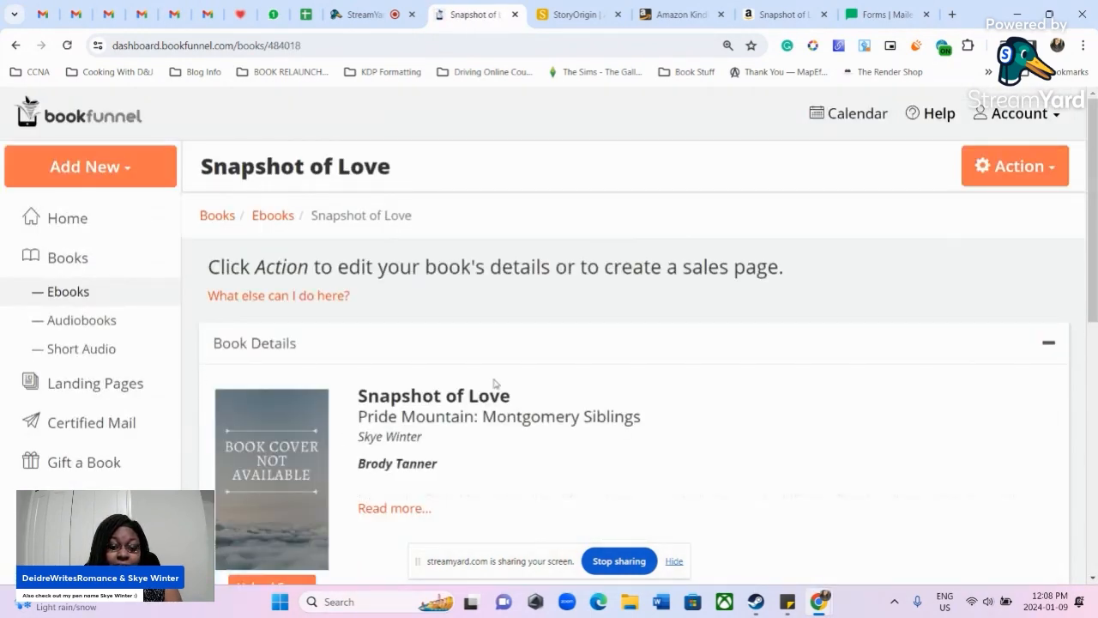
{"action": "scroll", "coordinate": [377, 472], "scroll_direction": "down", "scroll_amount": 2}
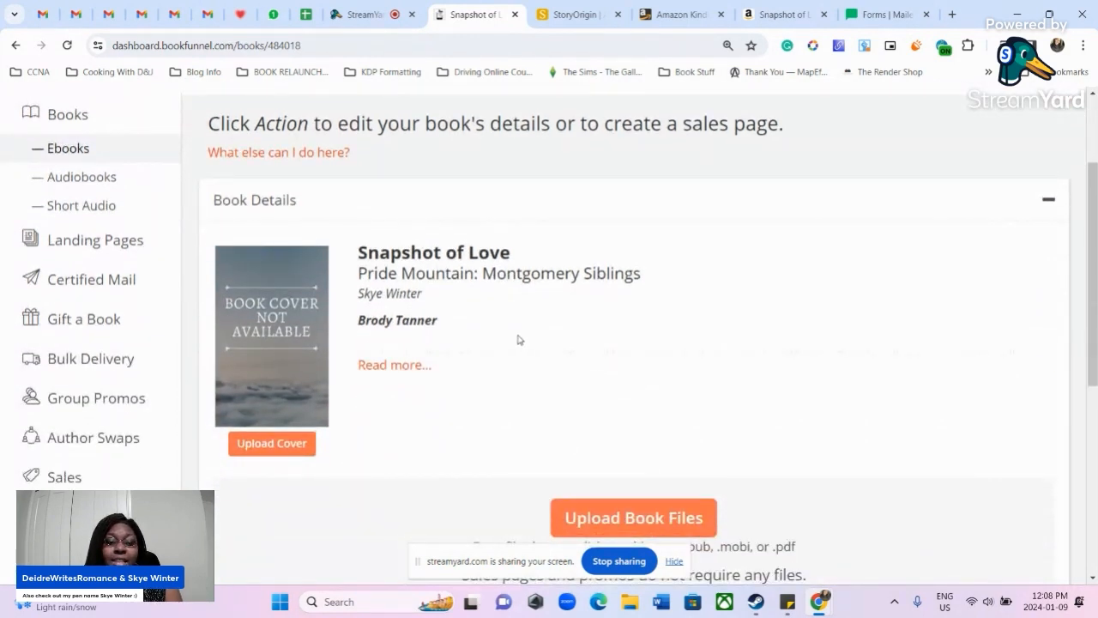
{"action": "left_click", "coordinate": [264, 454]}
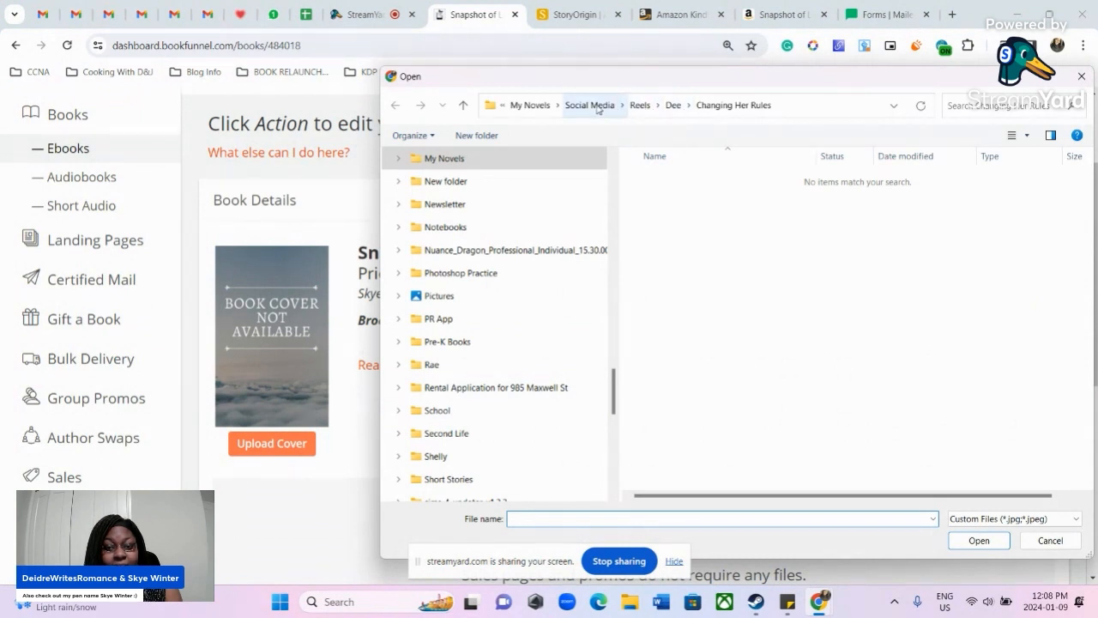
{"action": "left_click", "coordinate": [531, 104]}
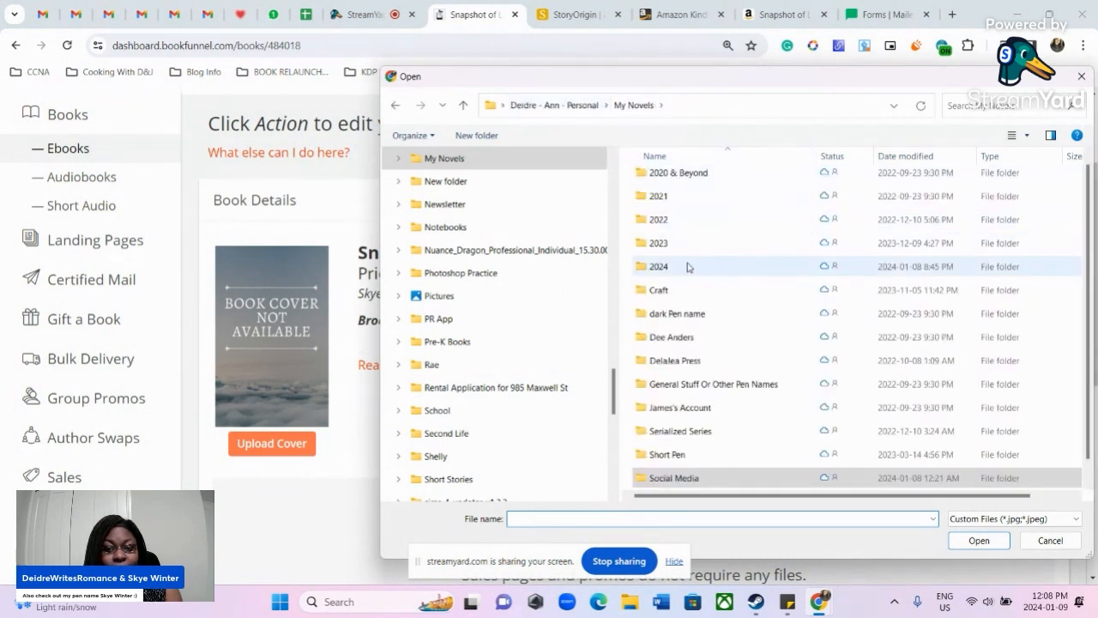
{"action": "double_click", "coordinate": [659, 243]}
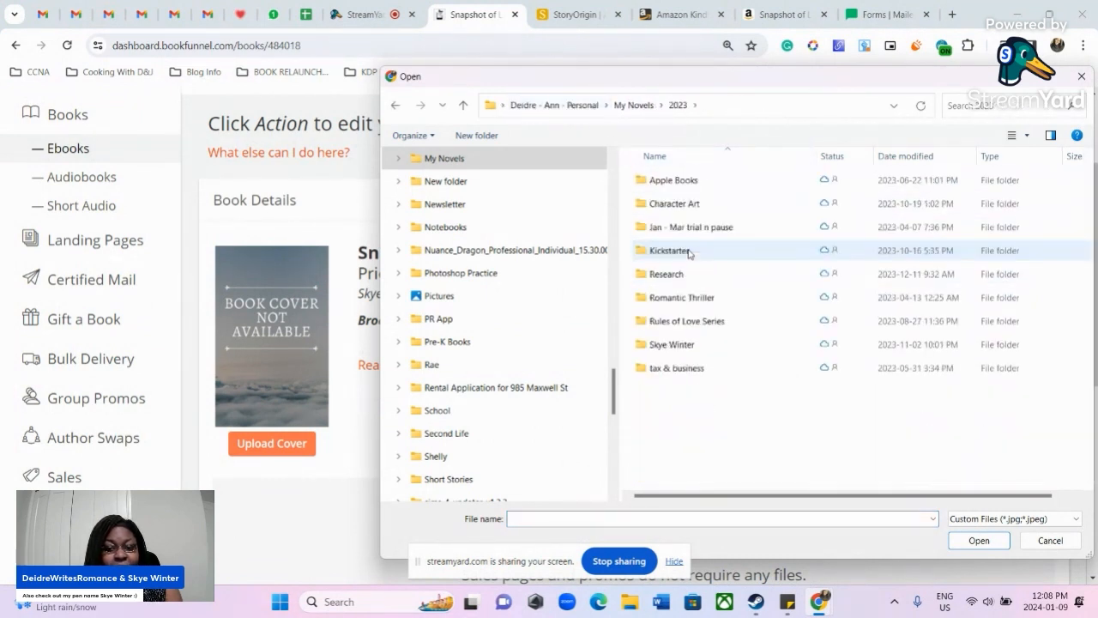
{"action": "double_click", "coordinate": [677, 344]}
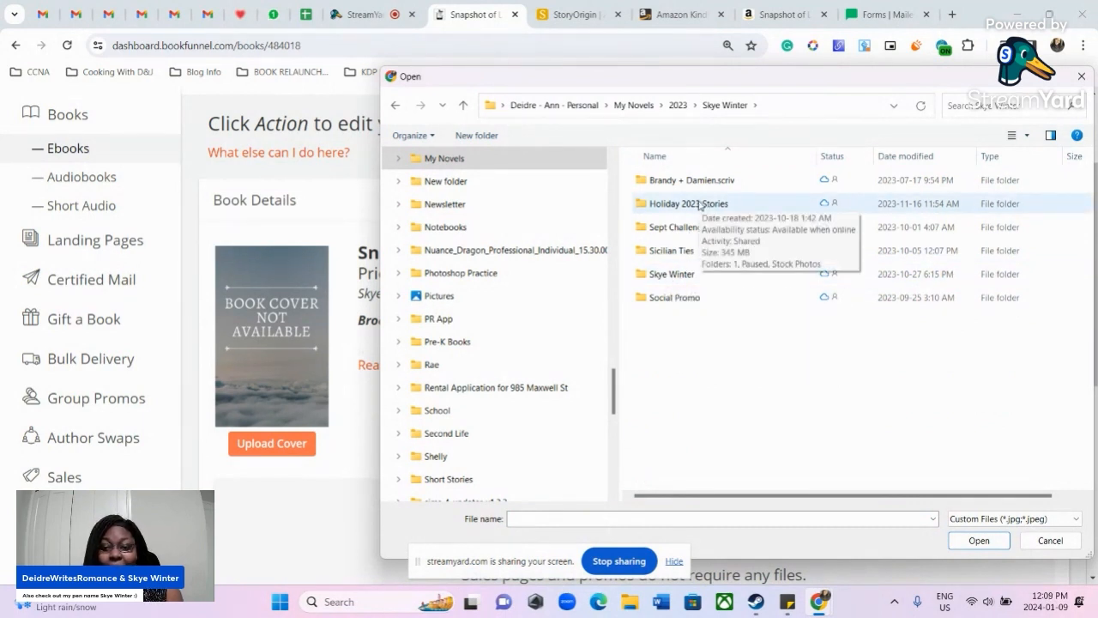
{"action": "double_click", "coordinate": [689, 228]}
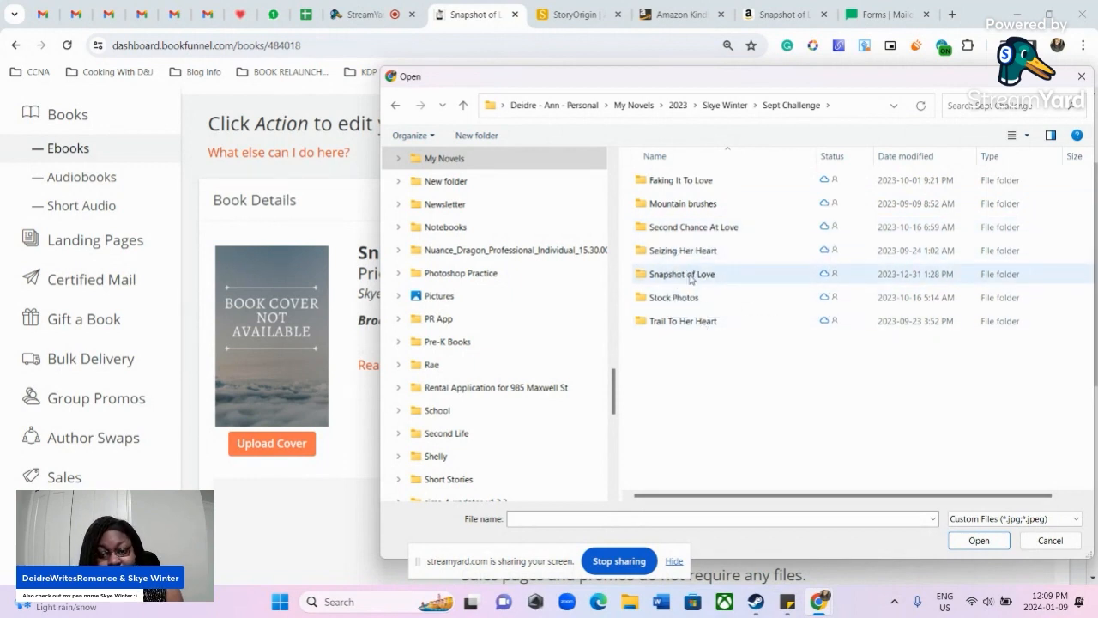
{"action": "double_click", "coordinate": [691, 277]}
{"action": "double_click", "coordinate": [659, 181]}
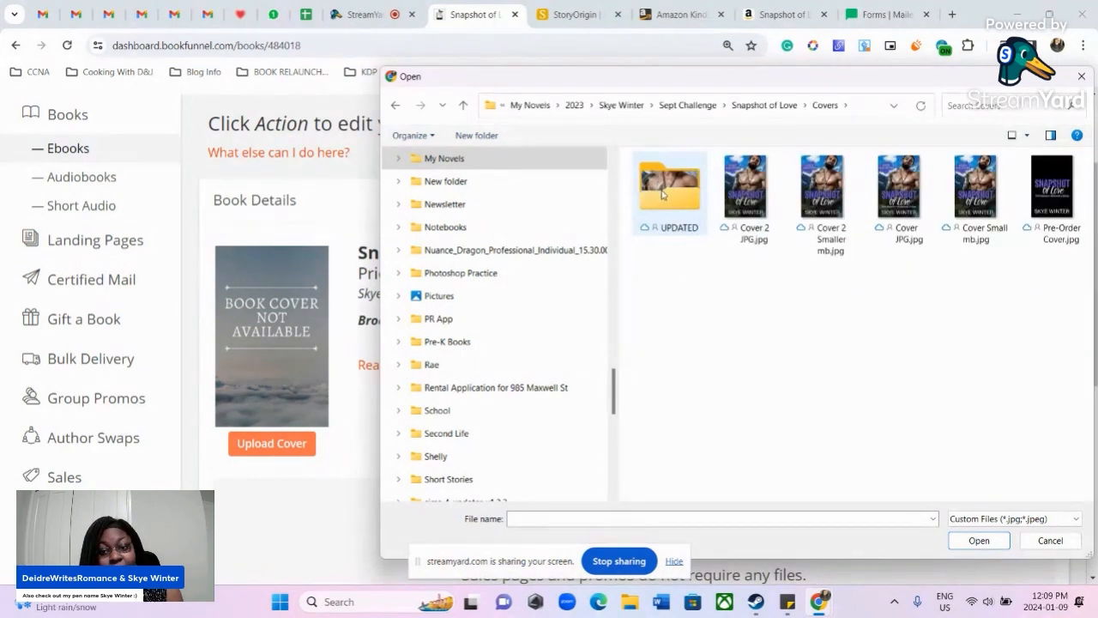
{"action": "double_click", "coordinate": [678, 206]}
{"action": "left_click", "coordinate": [682, 210]}
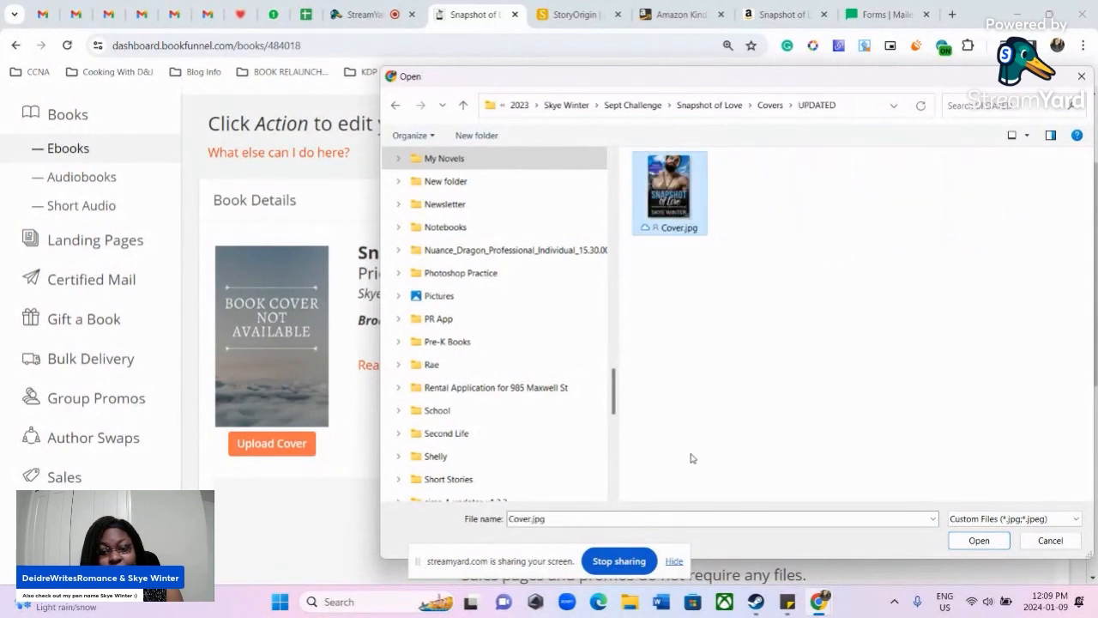
{"action": "left_click", "coordinate": [970, 546]}
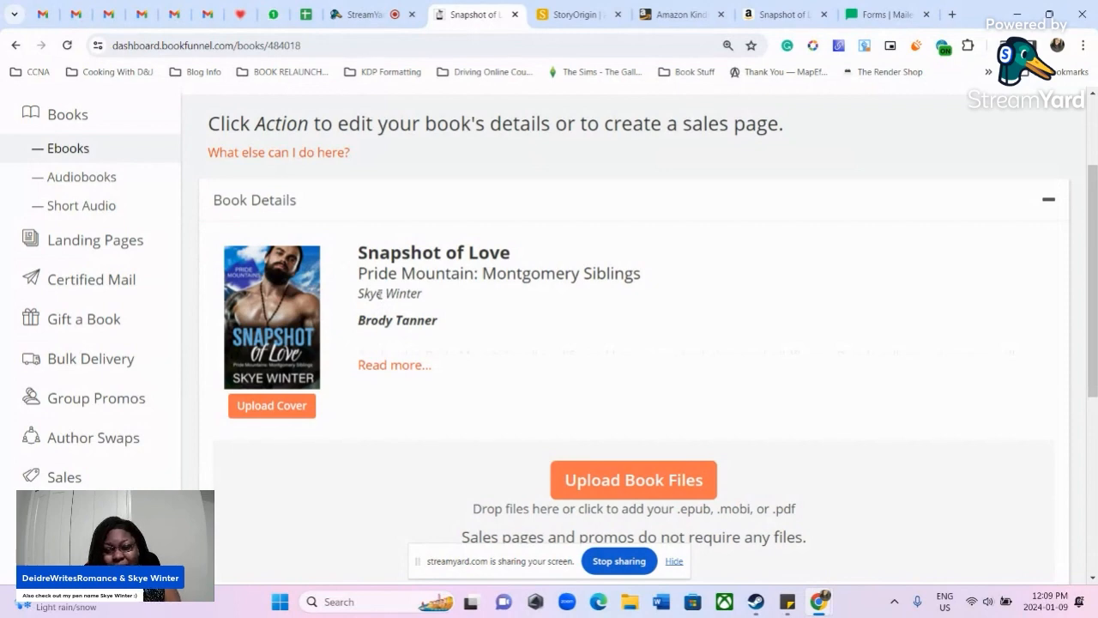
Examine the book's watermarking options for EPUB, MOBI and PDF files
{"action": "scroll", "coordinate": [512, 284], "scroll_direction": "down", "scroll_amount": 3}
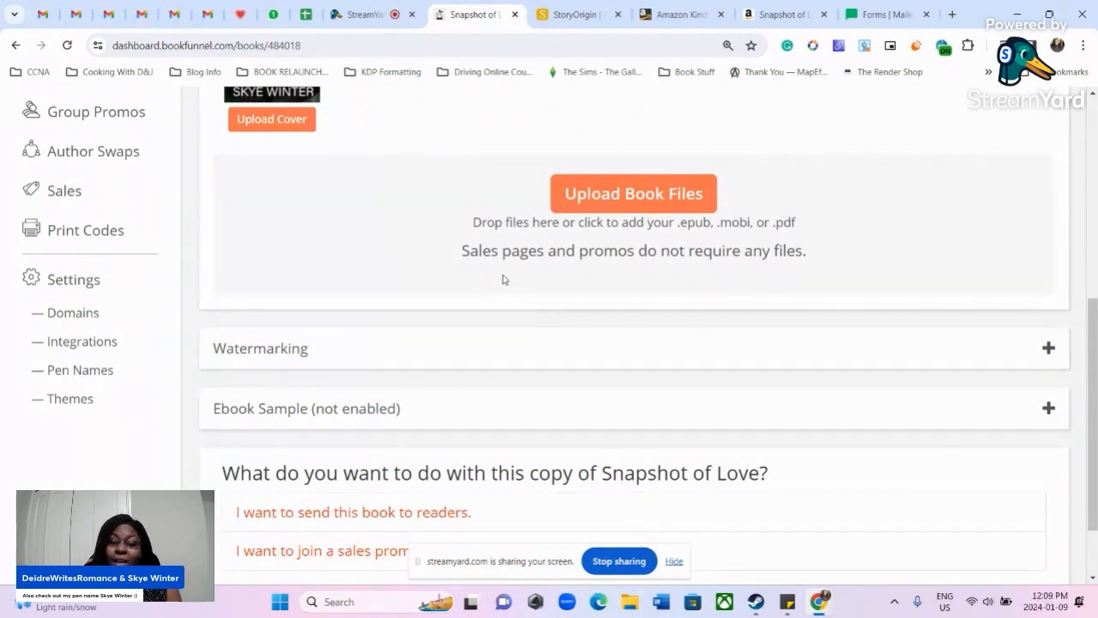
{"action": "scroll", "coordinate": [504, 279], "scroll_direction": "down", "scroll_amount": 1}
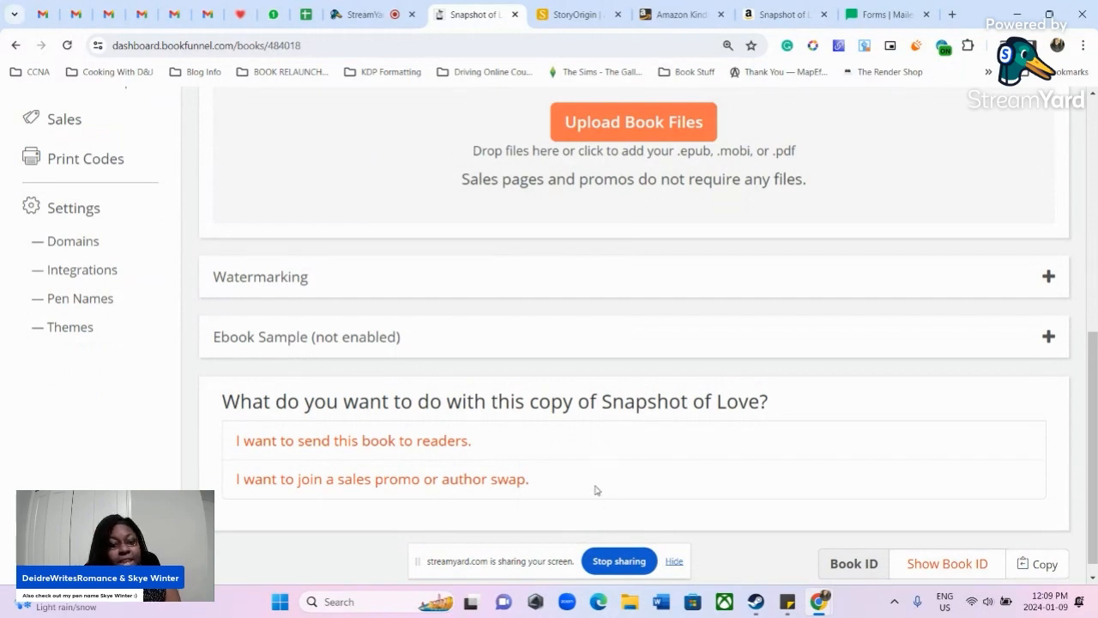
{"action": "scroll", "coordinate": [464, 346], "scroll_direction": "down", "scroll_amount": 1}
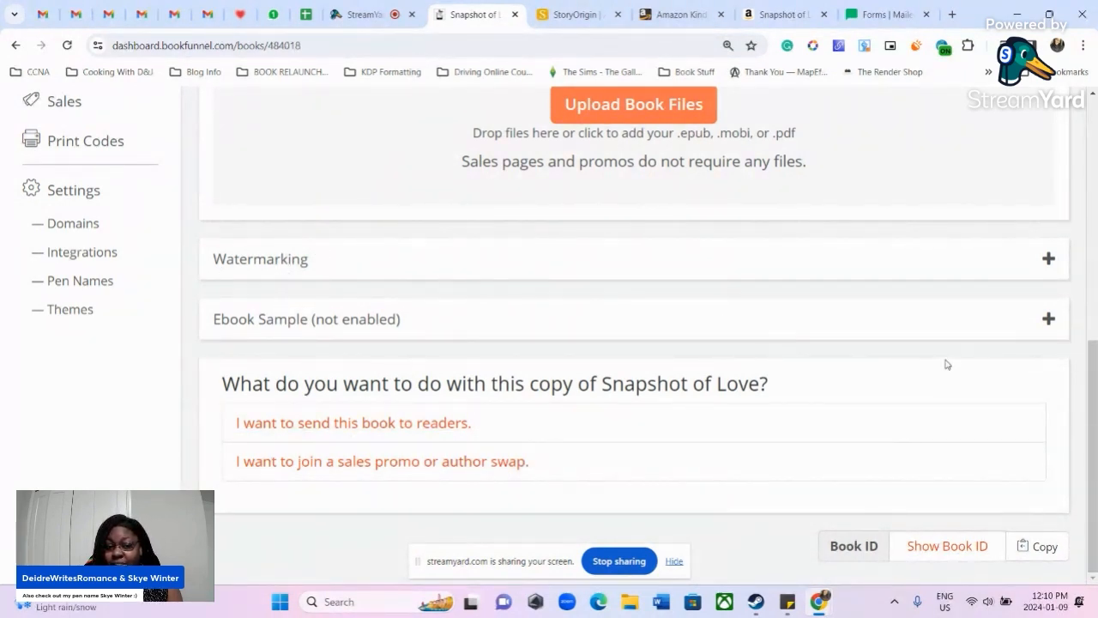
{"action": "left_click", "coordinate": [1049, 258]}
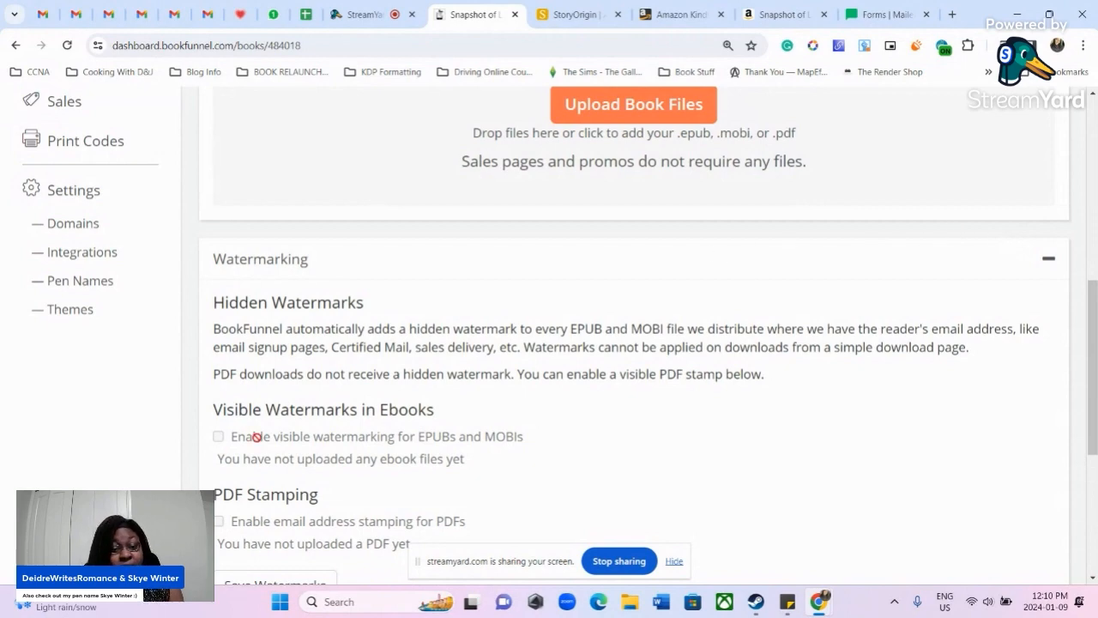
{"action": "scroll", "coordinate": [711, 465], "scroll_direction": "down", "scroll_amount": 1}
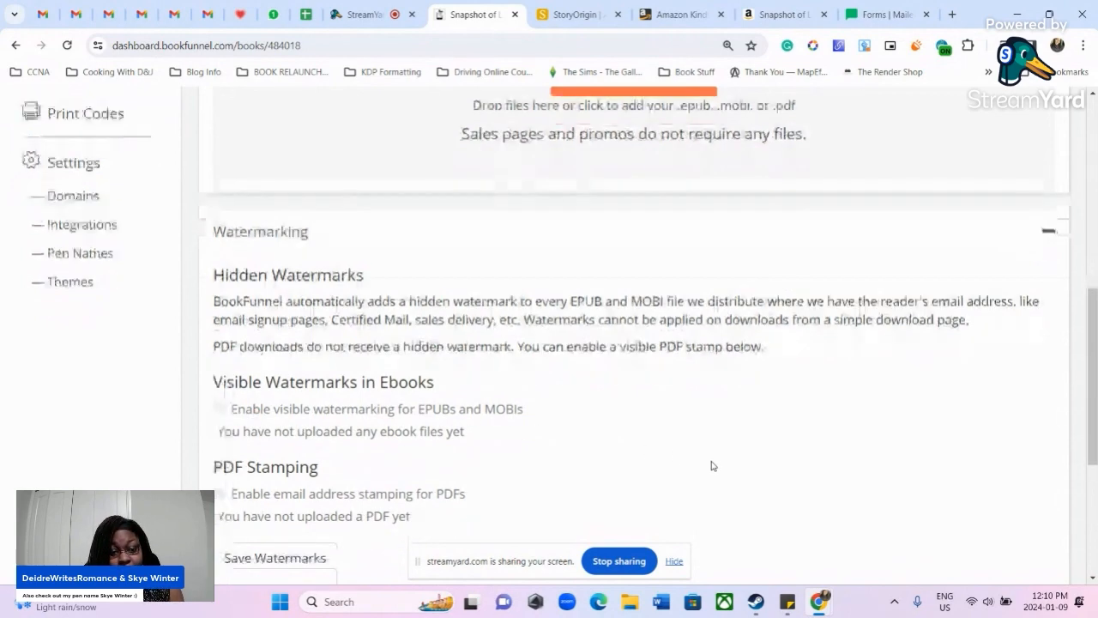
{"action": "scroll", "coordinate": [712, 465], "scroll_direction": "down", "scroll_amount": 2}
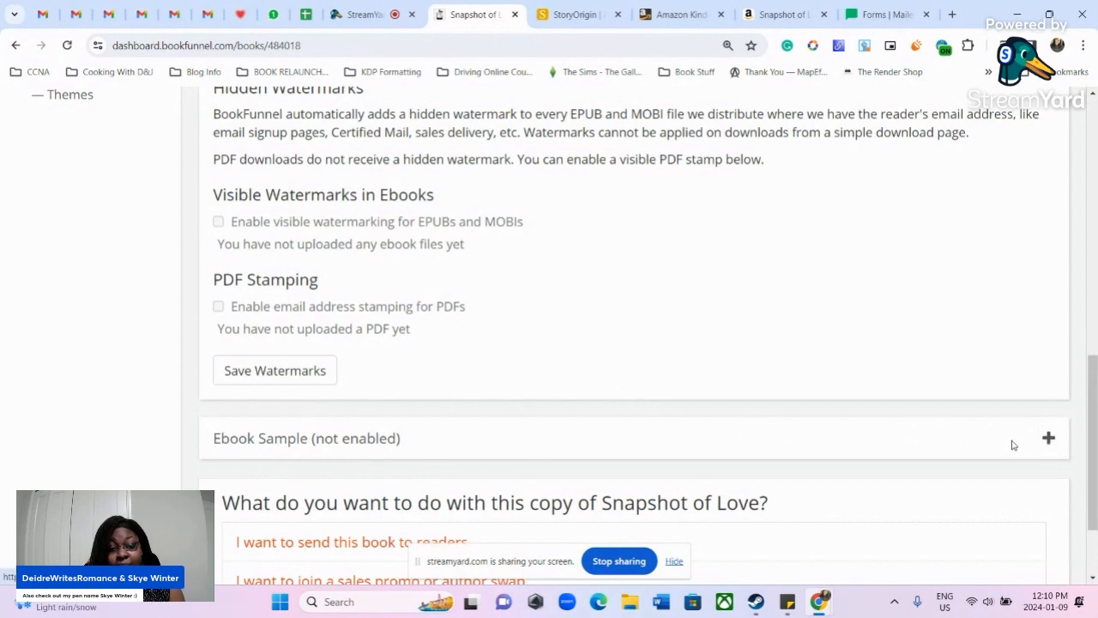
{"action": "scroll", "coordinate": [902, 449], "scroll_direction": "down", "scroll_amount": 2}
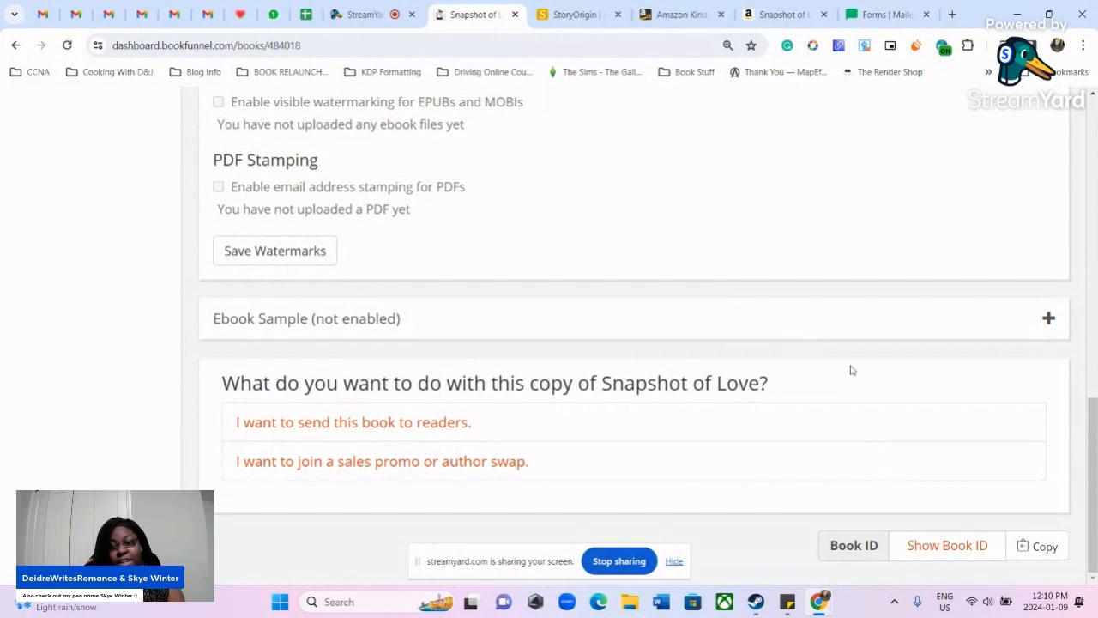
Examine the ebook sample settings for Snapshot of Love
{"action": "left_click", "coordinate": [1048, 319]}
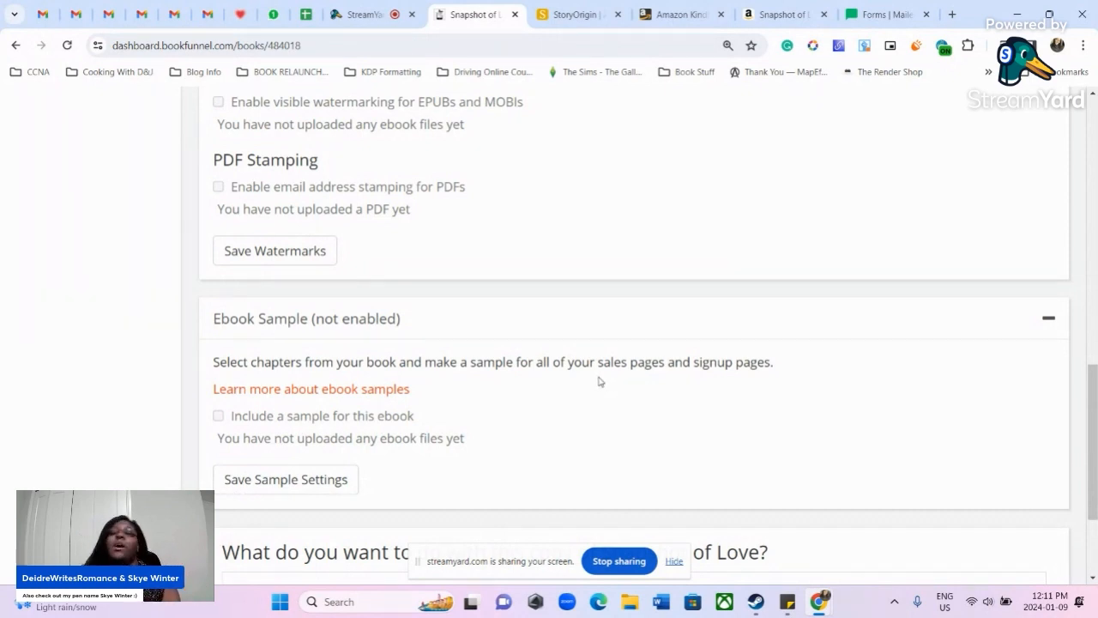
{"action": "scroll", "coordinate": [601, 297], "scroll_direction": "down", "scroll_amount": 1}
{"action": "scroll", "coordinate": [598, 298], "scroll_direction": "down", "scroll_amount": 2}
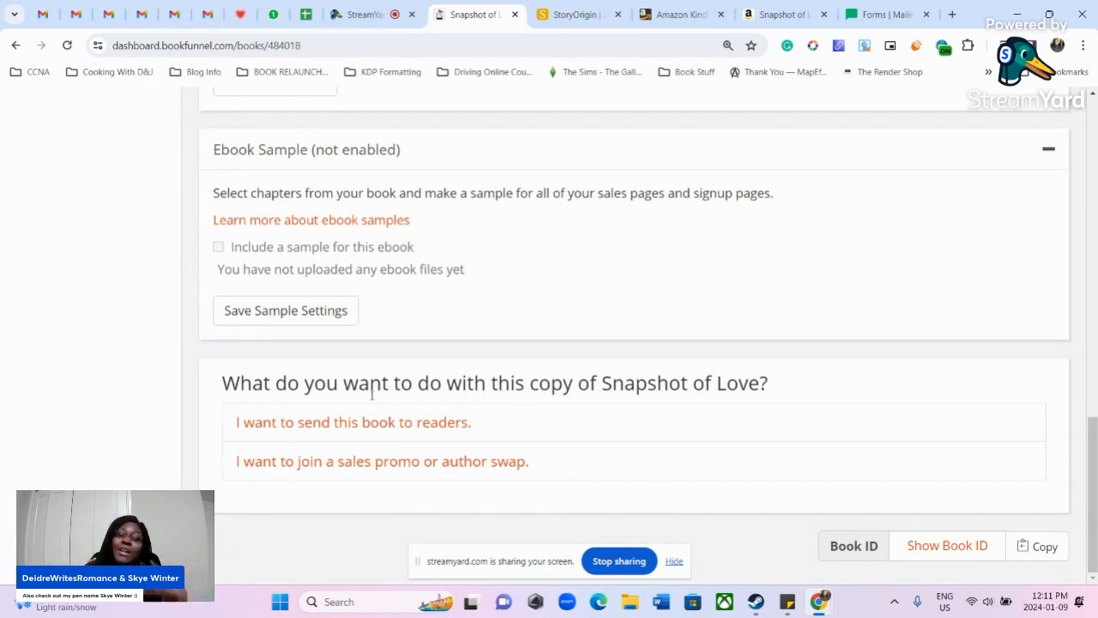
Look over the book page and read the requirements for sending this book to readers
{"action": "scroll", "coordinate": [123, 249], "scroll_direction": "up", "scroll_amount": 5}
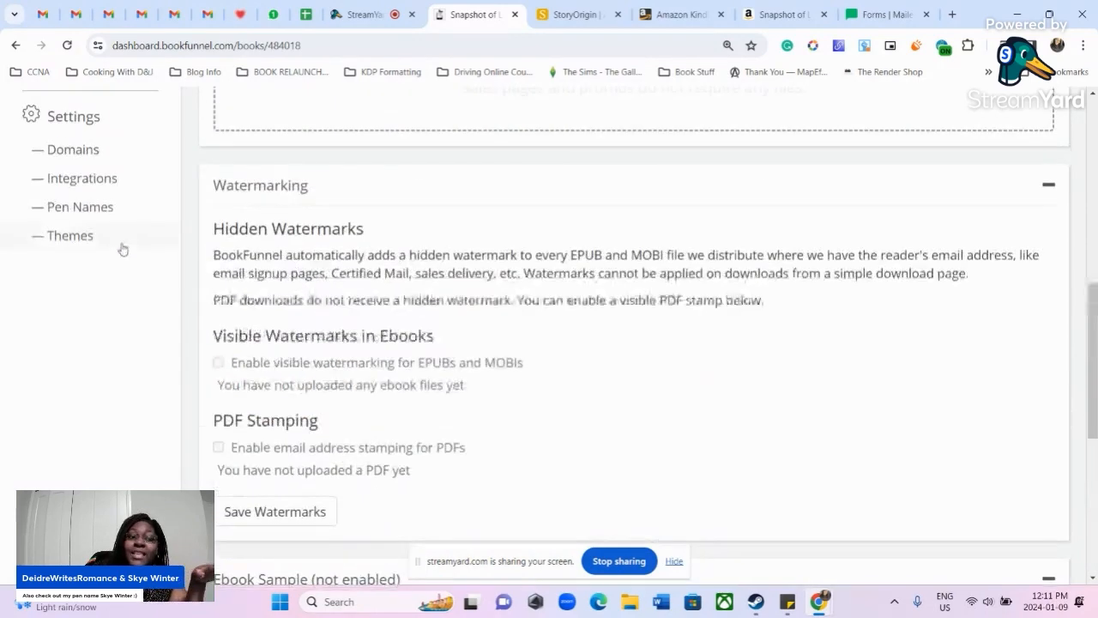
{"action": "scroll", "coordinate": [123, 249], "scroll_direction": "up", "scroll_amount": 10}
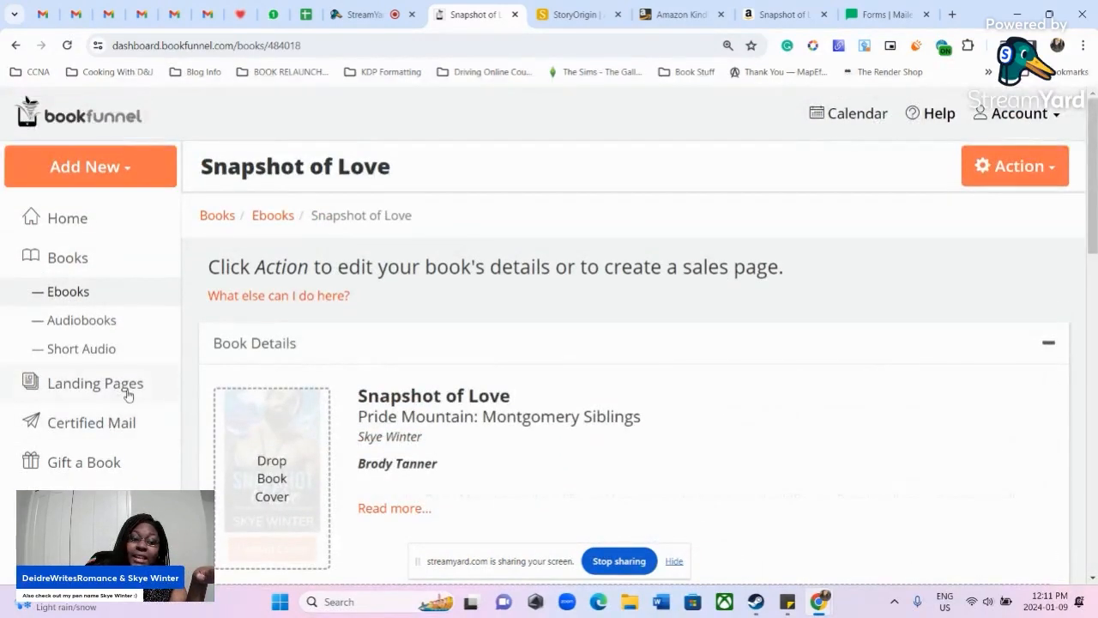
{"action": "scroll", "coordinate": [263, 392], "scroll_direction": "down", "scroll_amount": 8}
{"action": "scroll", "coordinate": [326, 394], "scroll_direction": "up", "scroll_amount": 1}
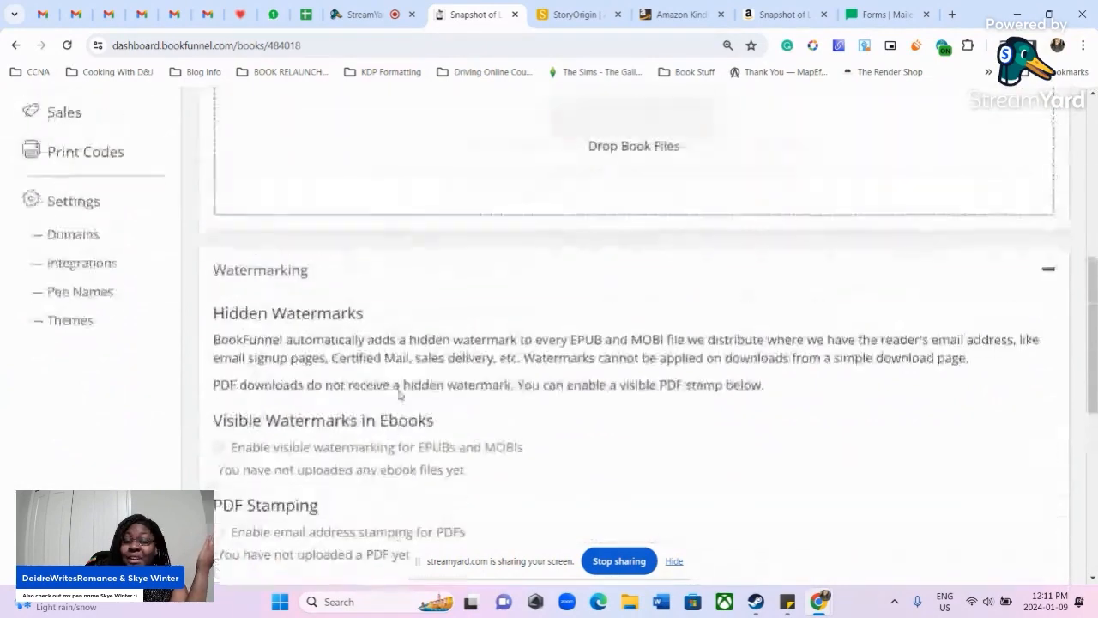
{"action": "scroll", "coordinate": [399, 394], "scroll_direction": "up", "scroll_amount": 10}
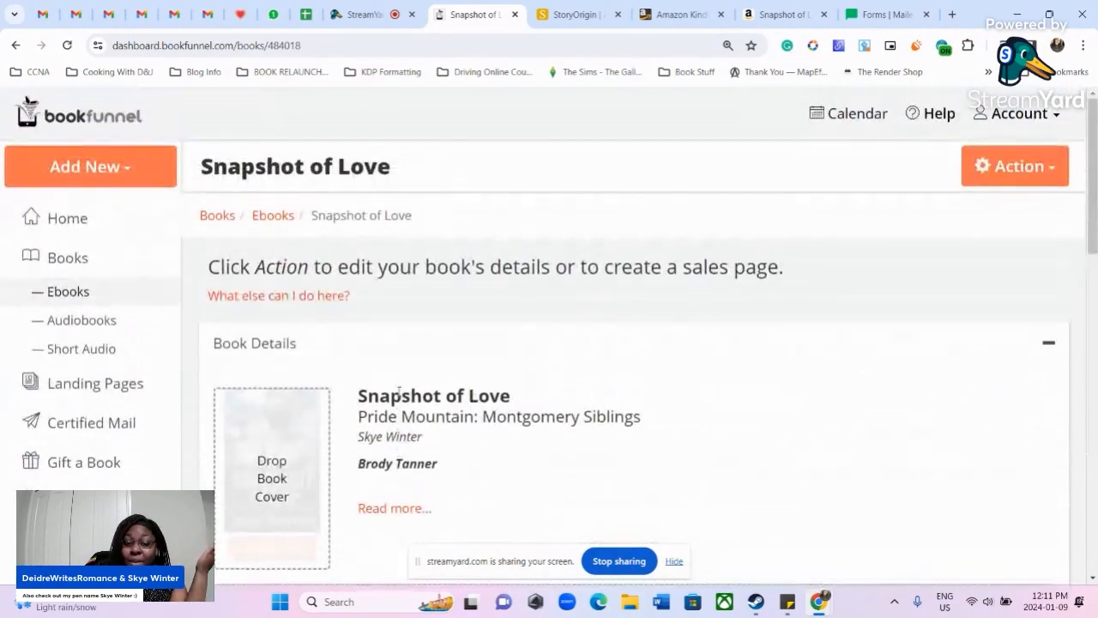
{"action": "scroll", "coordinate": [399, 392], "scroll_direction": "down", "scroll_amount": 10}
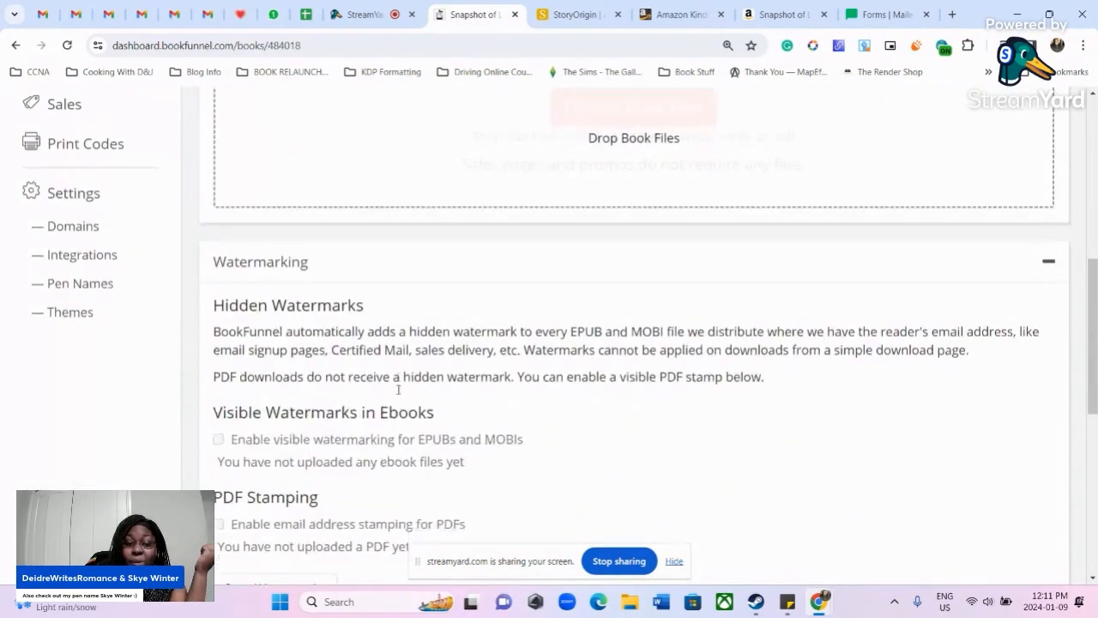
{"action": "scroll", "coordinate": [397, 392], "scroll_direction": "down", "scroll_amount": 2}
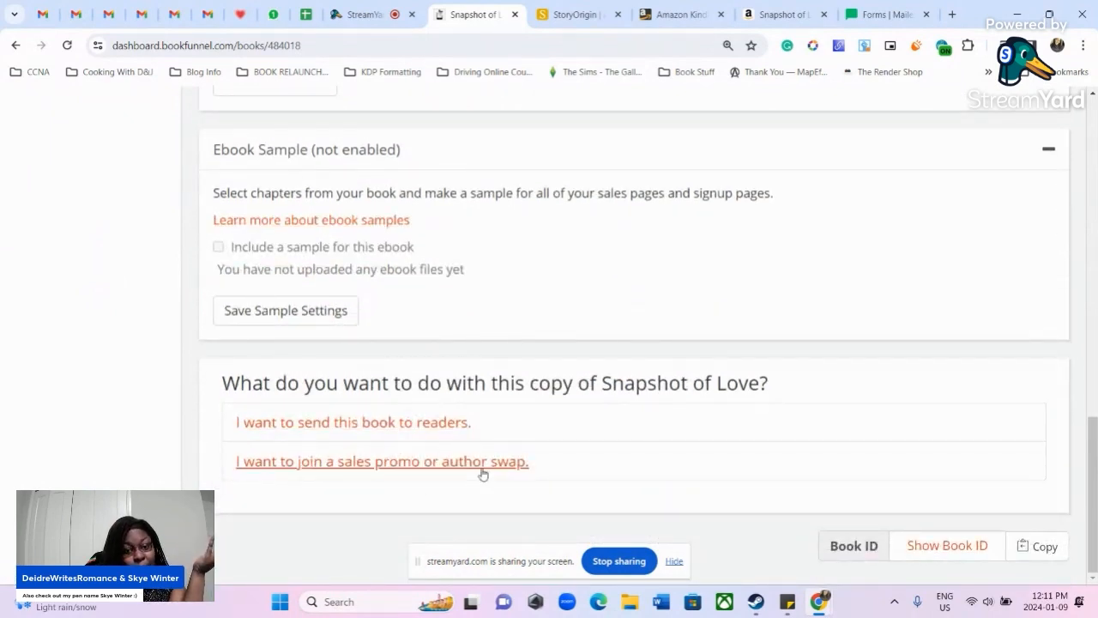
{"action": "left_click", "coordinate": [410, 425]}
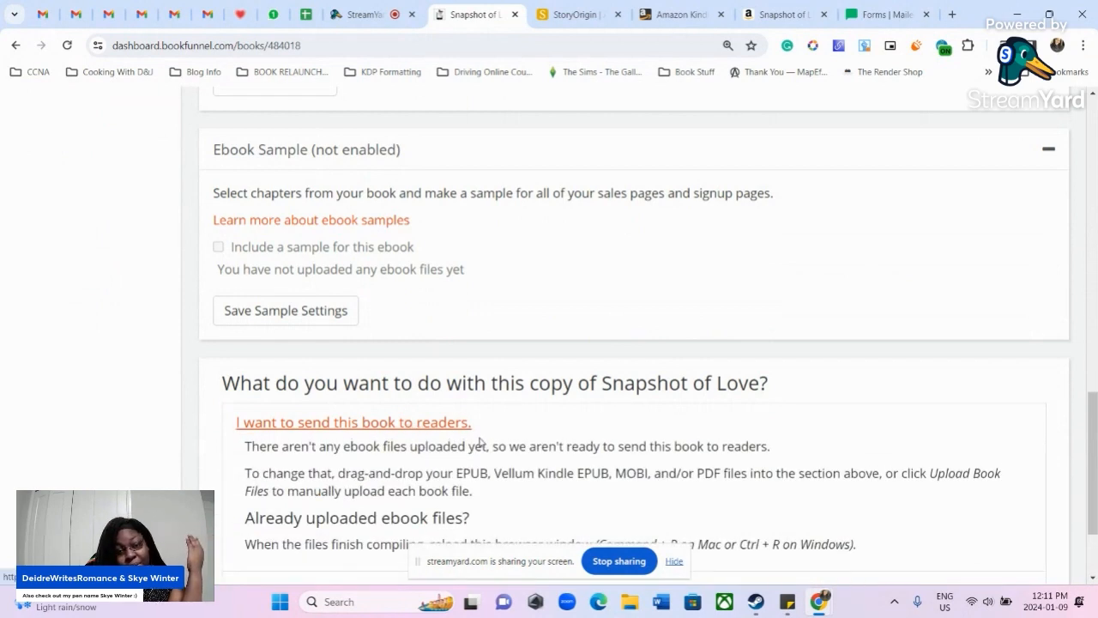
{"action": "scroll", "coordinate": [481, 441], "scroll_direction": "down", "scroll_amount": 1}
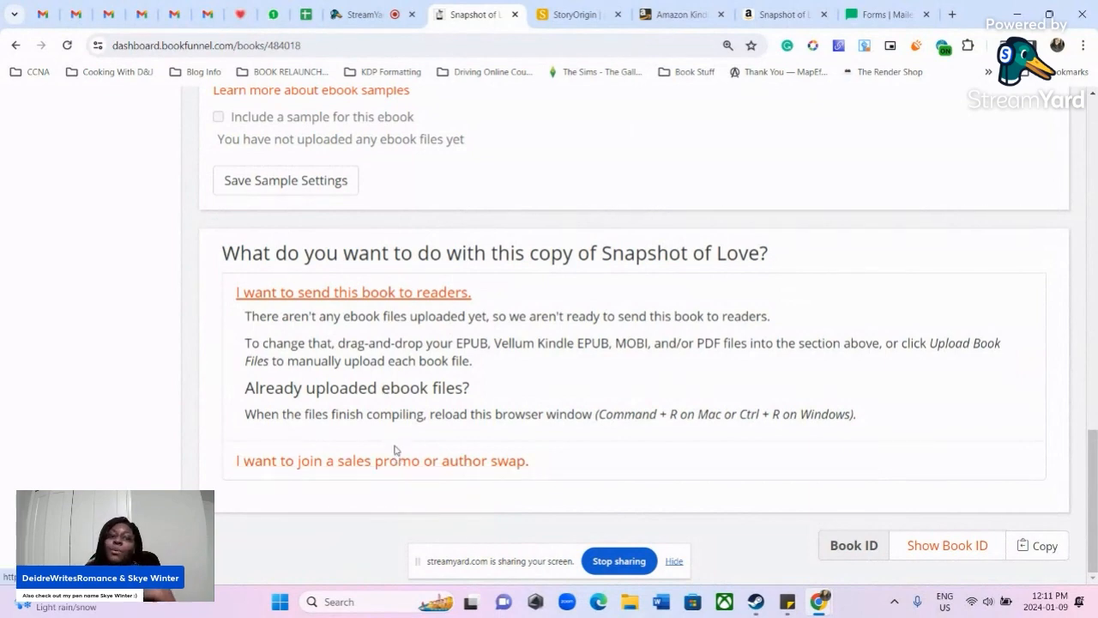
Upload Snapshot-of-Love-Generic.epub from the Generic folder inside Snapshot of Love's Formatted folder as the book file
{"action": "scroll", "coordinate": [402, 434], "scroll_direction": "up", "scroll_amount": 3}
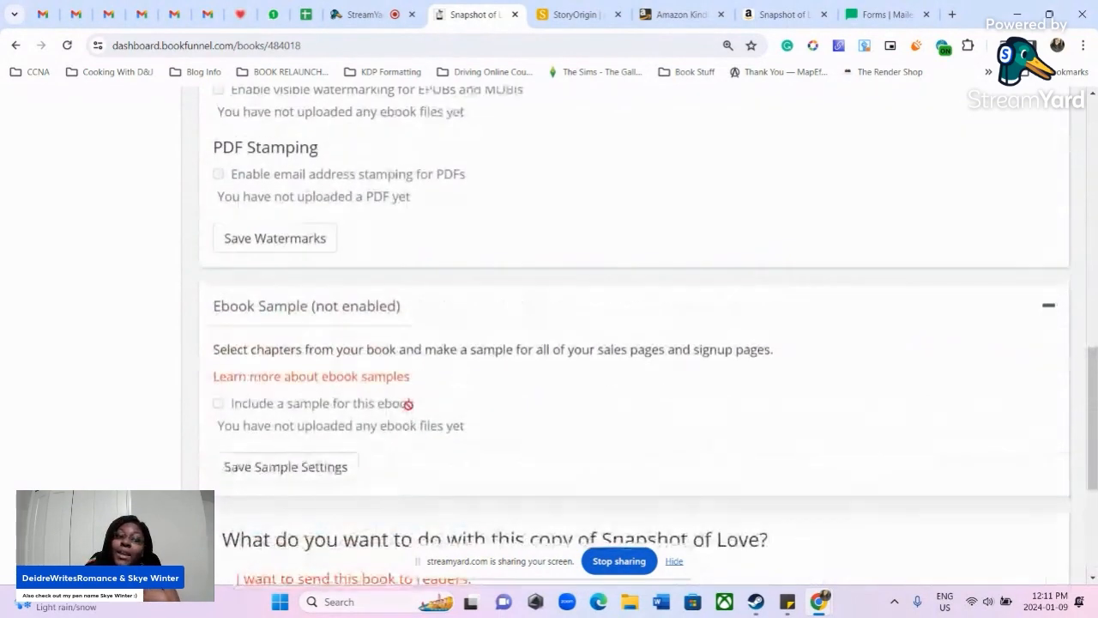
{"action": "scroll", "coordinate": [408, 404], "scroll_direction": "up", "scroll_amount": 7}
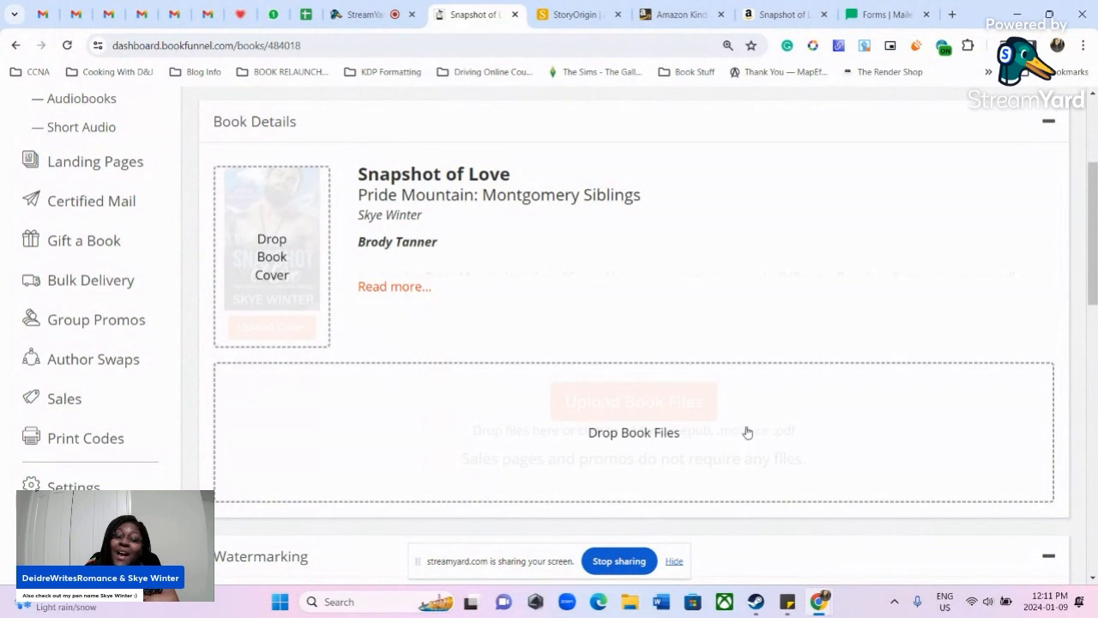
{"action": "double_click", "coordinate": [633, 443]}
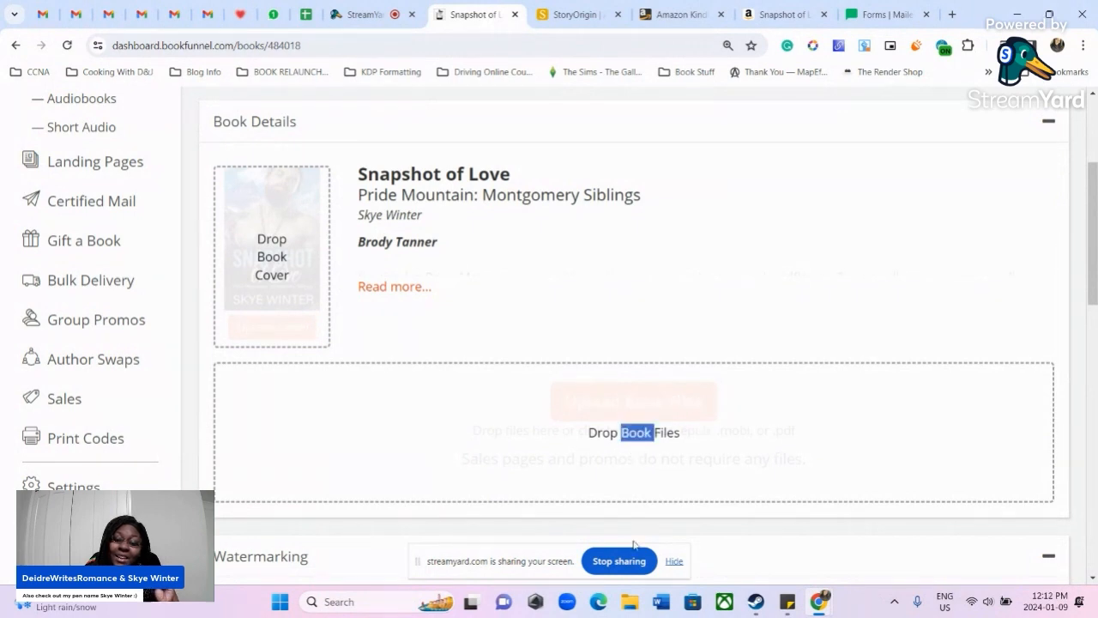
{"action": "left_click", "coordinate": [651, 408]}
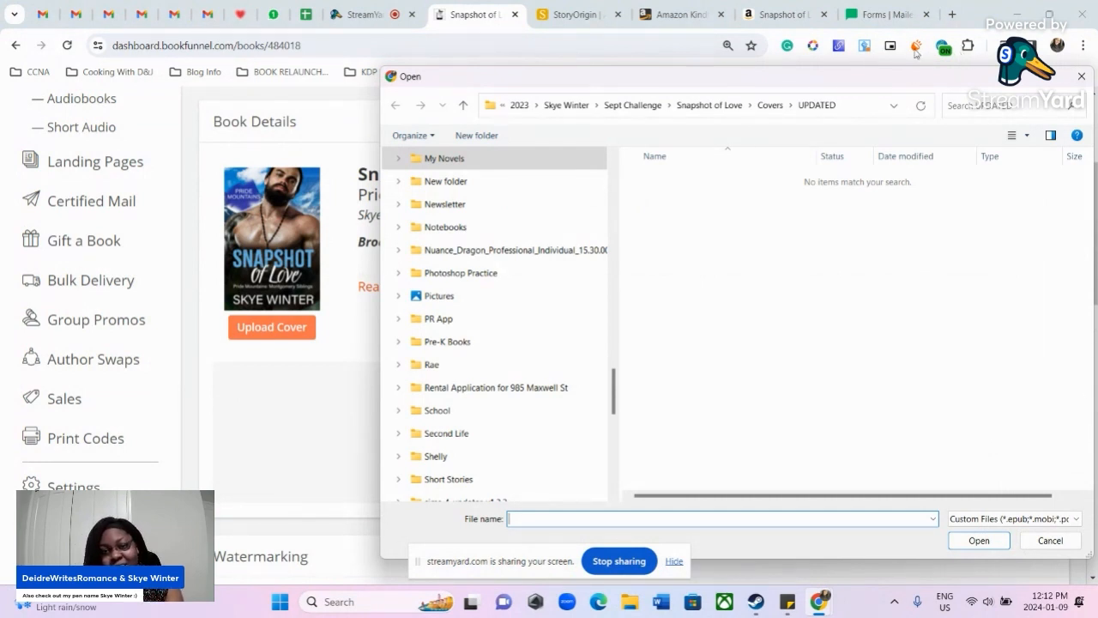
{"action": "left_click", "coordinate": [712, 108]}
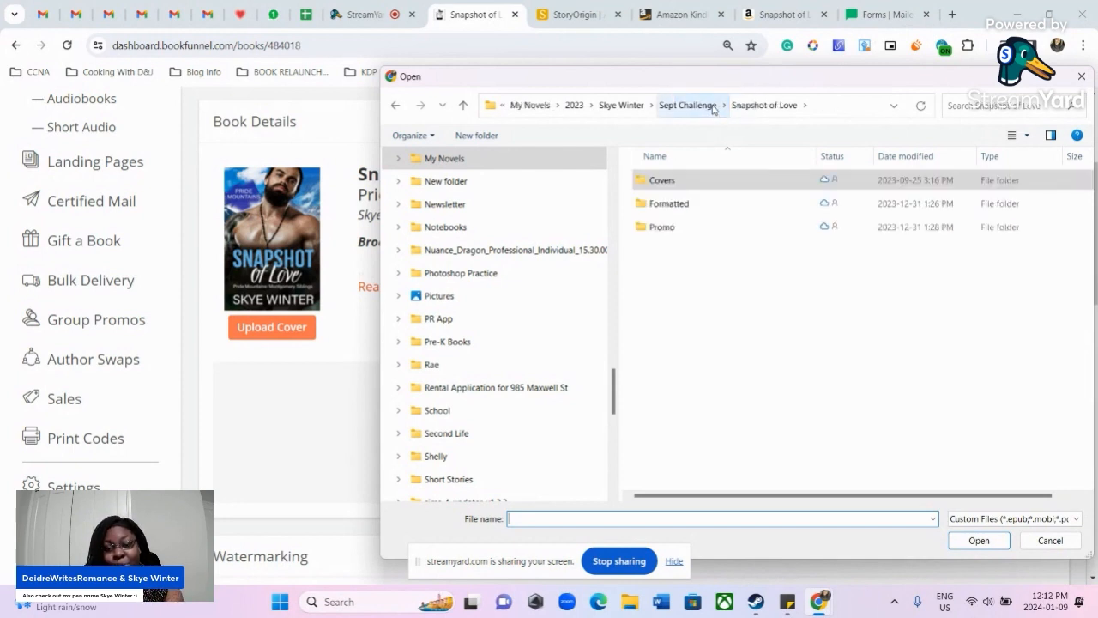
{"action": "left_click", "coordinate": [666, 209]}
{"action": "double_click", "coordinate": [666, 209]}
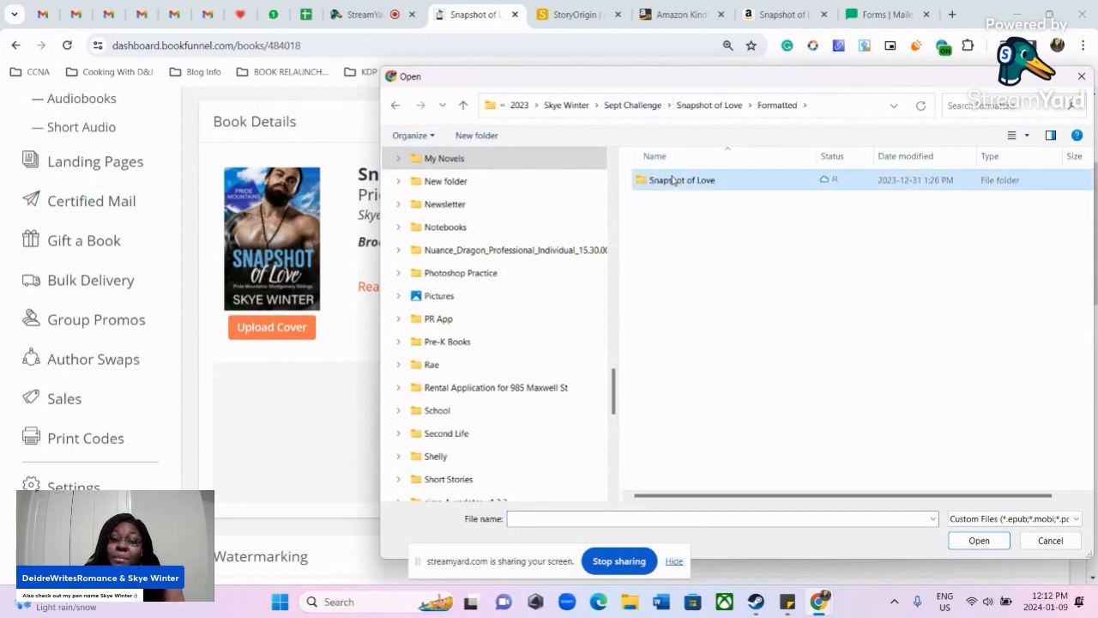
{"action": "double_click", "coordinate": [671, 182]}
{"action": "double_click", "coordinate": [666, 180]}
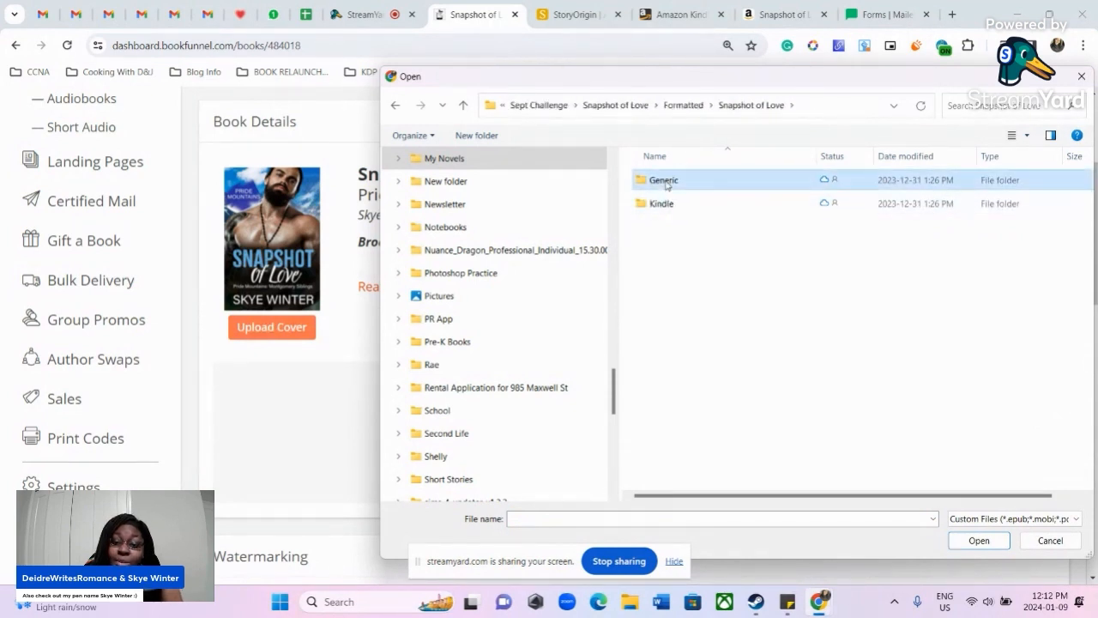
{"action": "left_click", "coordinate": [666, 182]}
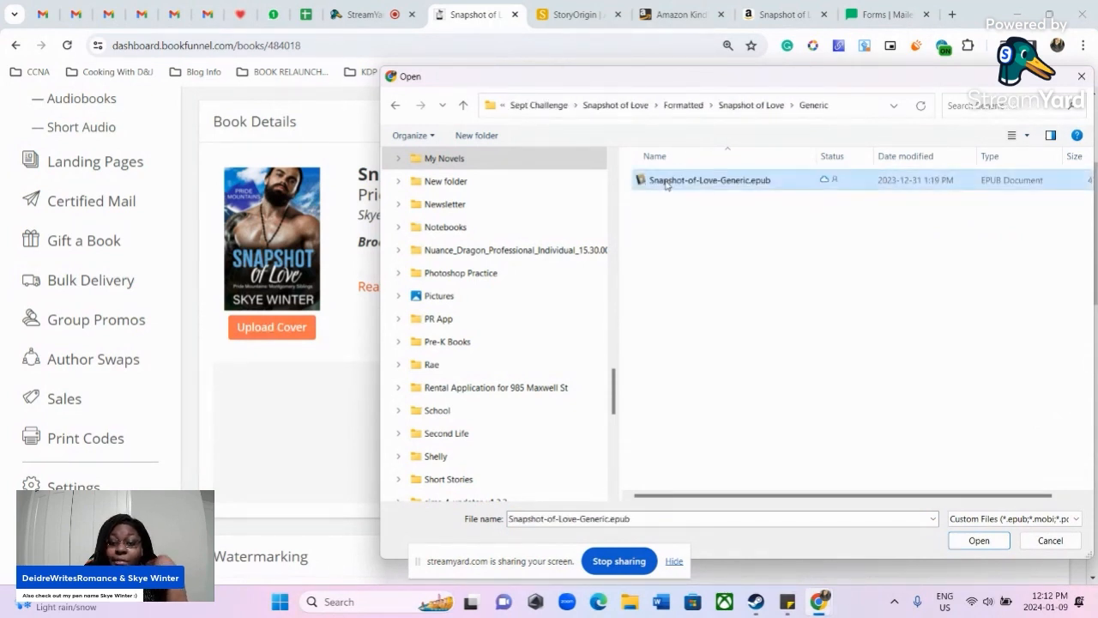
{"action": "left_click", "coordinate": [979, 543]}
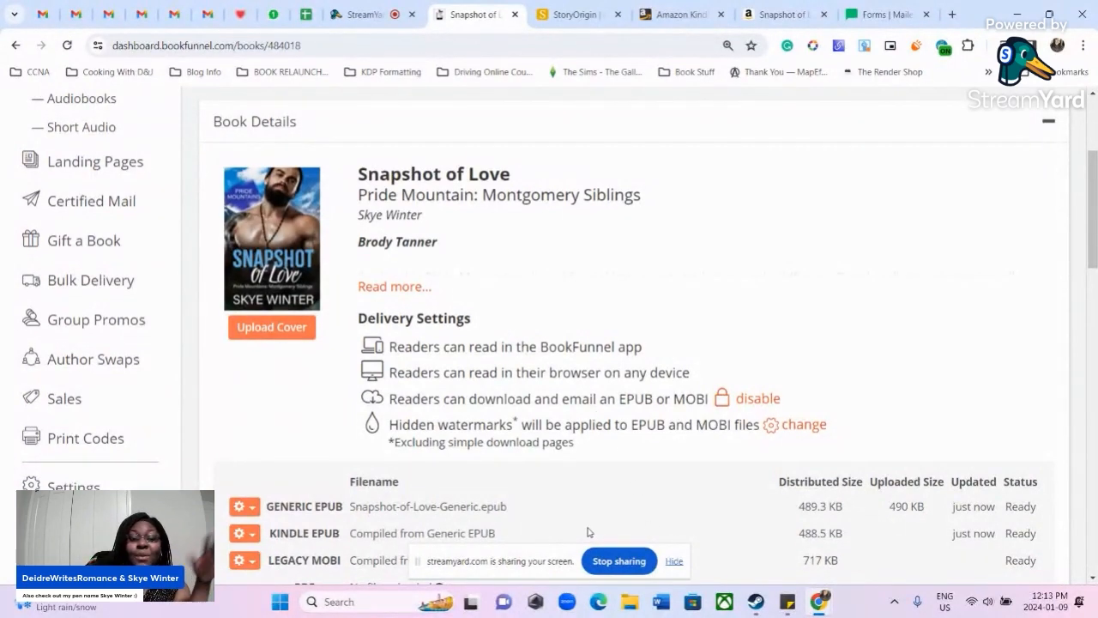
Review the book's delivery settings, its list of ebook files and the options for sharing Snapshot of Love
{"action": "scroll", "coordinate": [592, 532], "scroll_direction": "down", "scroll_amount": 3}
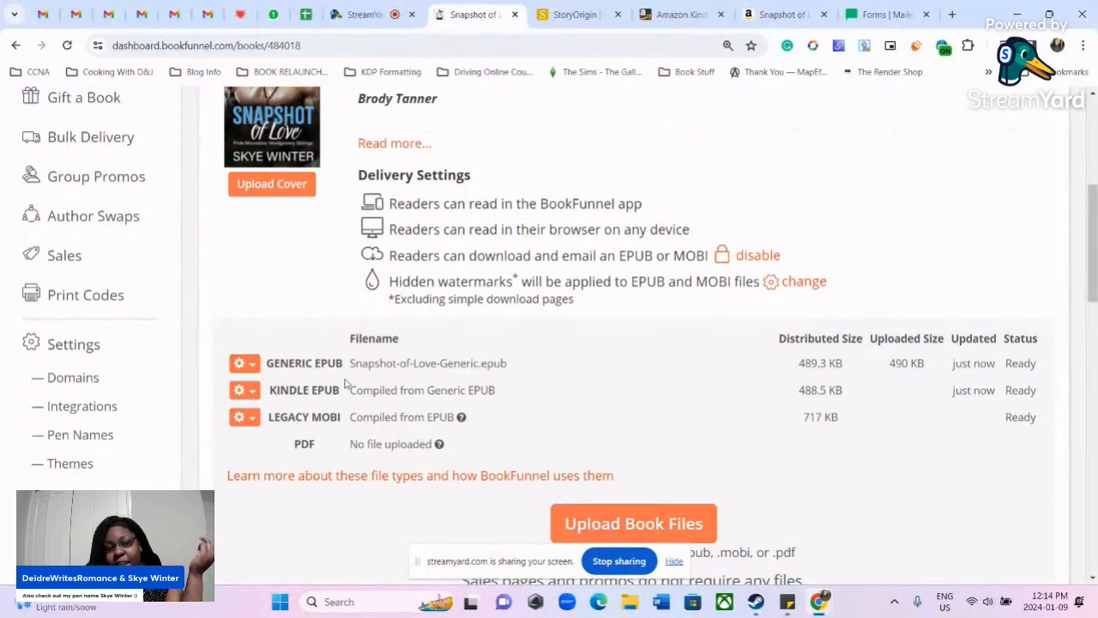
{"action": "scroll", "coordinate": [347, 386], "scroll_direction": "up", "scroll_amount": 3}
{"action": "scroll", "coordinate": [347, 387], "scroll_direction": "down", "scroll_amount": 3}
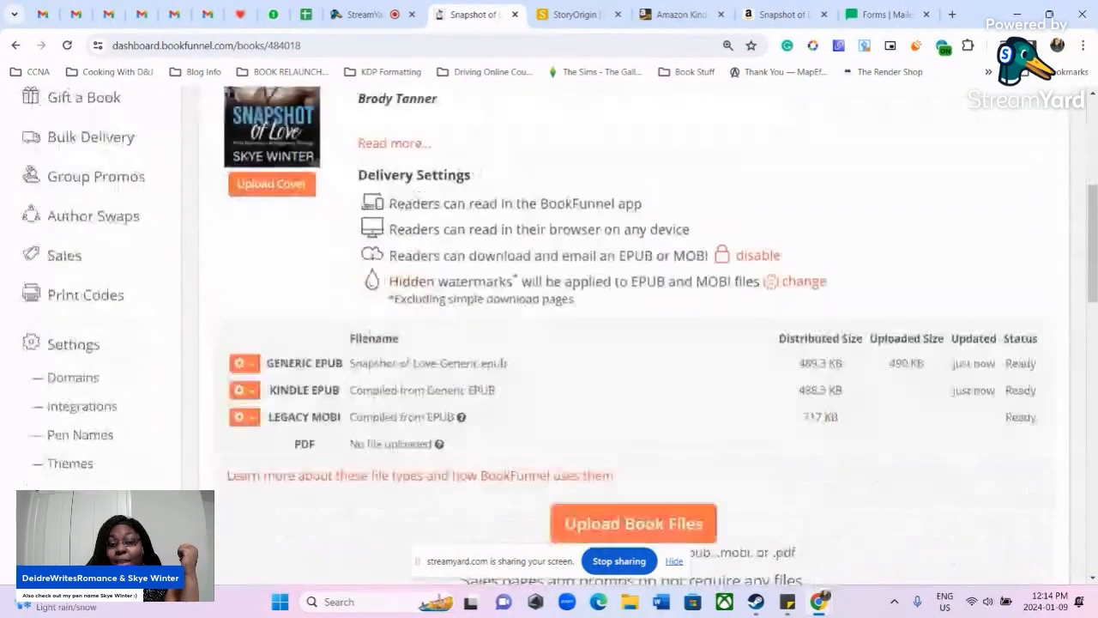
{"action": "scroll", "coordinate": [450, 343], "scroll_direction": "down", "scroll_amount": 11}
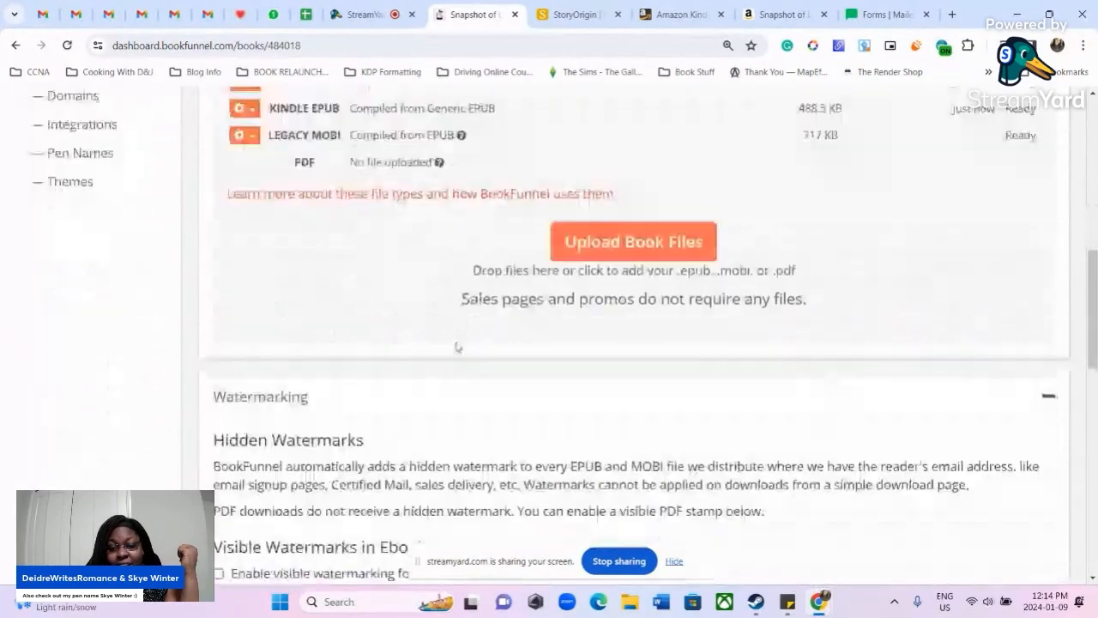
{"action": "scroll", "coordinate": [444, 335], "scroll_direction": "down", "scroll_amount": 5}
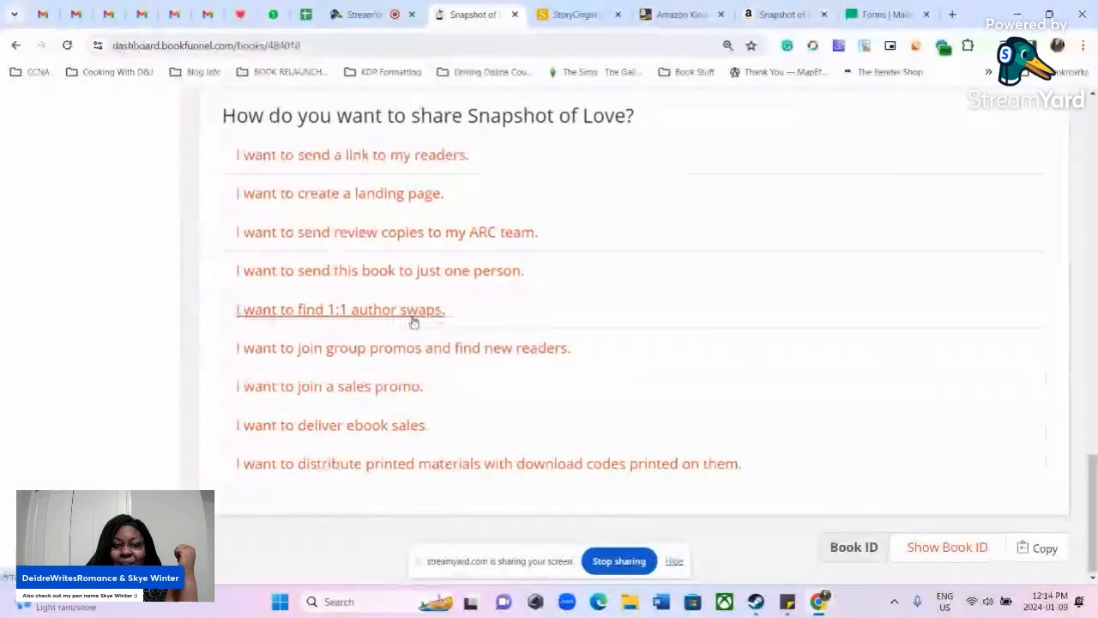
{"action": "scroll", "coordinate": [404, 258], "scroll_direction": "up", "scroll_amount": 3}
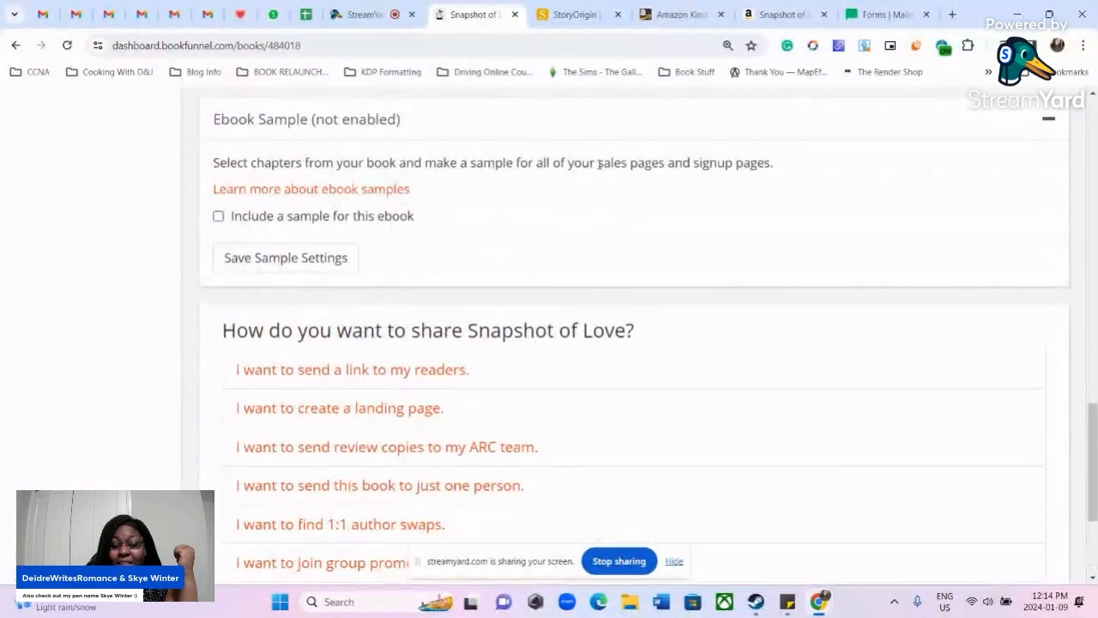
{"action": "scroll", "coordinate": [568, 178], "scroll_direction": "down", "scroll_amount": 1}
{"action": "scroll", "coordinate": [565, 182], "scroll_direction": "down", "scroll_amount": 1}
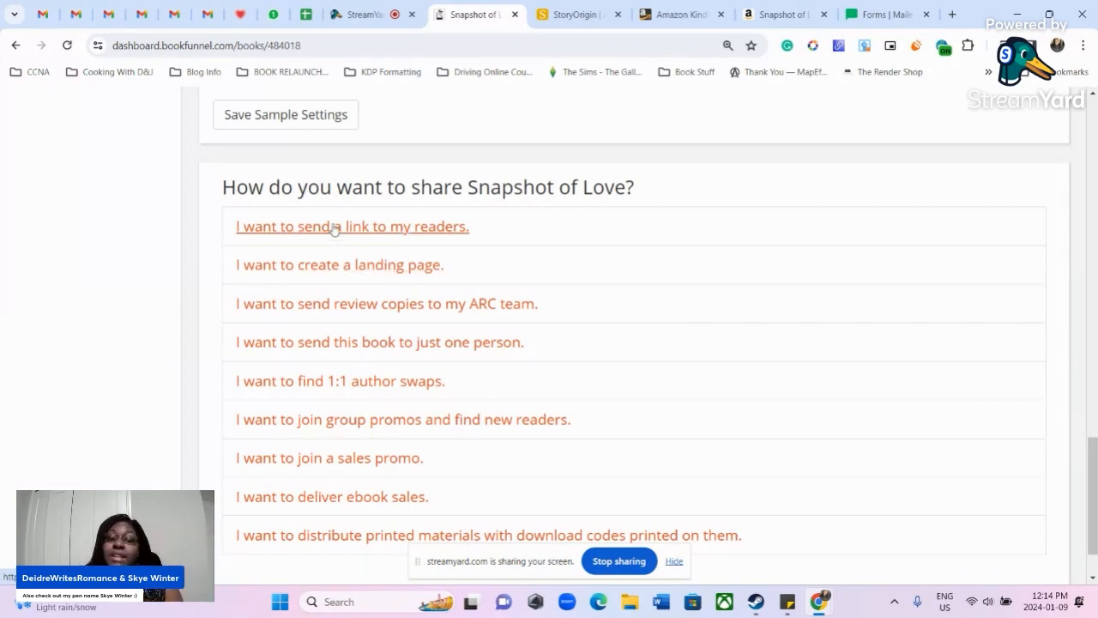
Start a new landing page for Snapshot of Love from the book's sharing options
{"action": "left_click", "coordinate": [395, 227]}
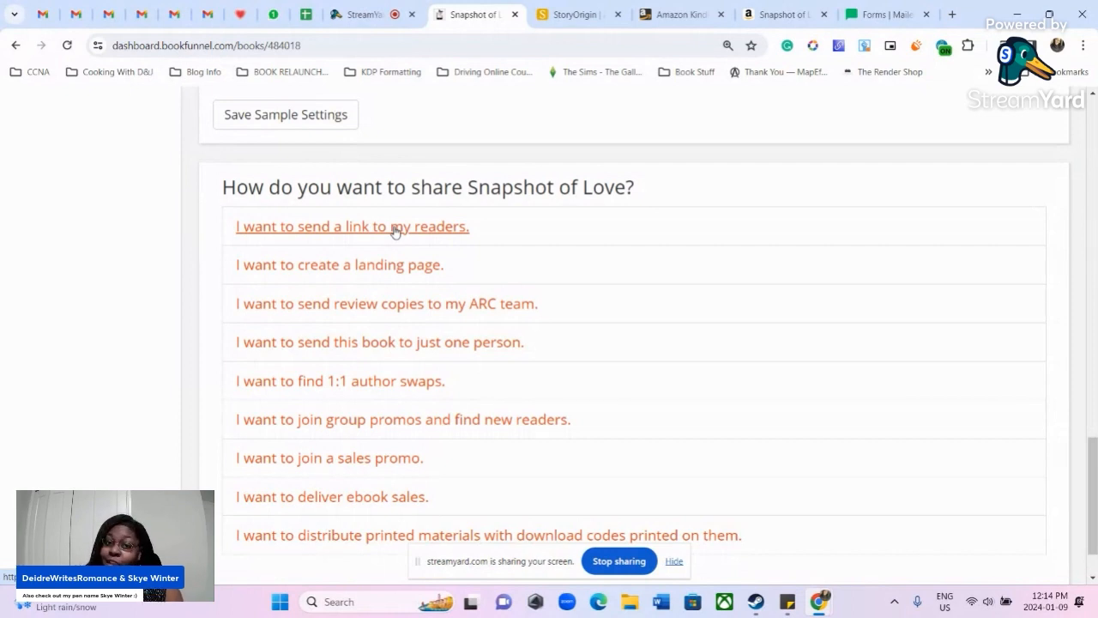
{"action": "left_click", "coordinate": [238, 273]}
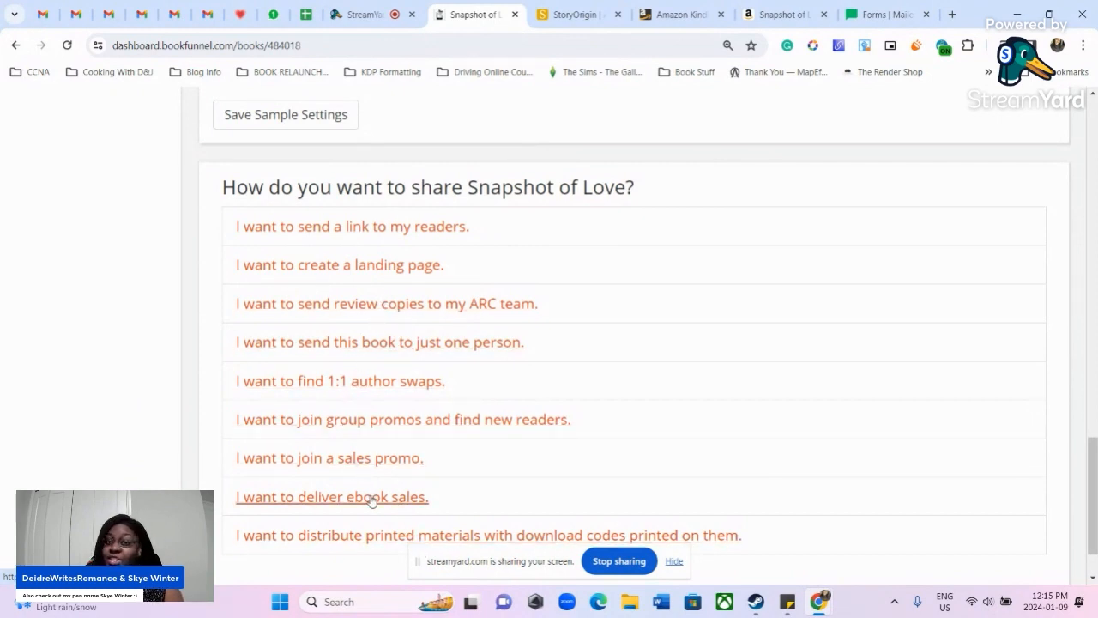
{"action": "left_click", "coordinate": [443, 274]}
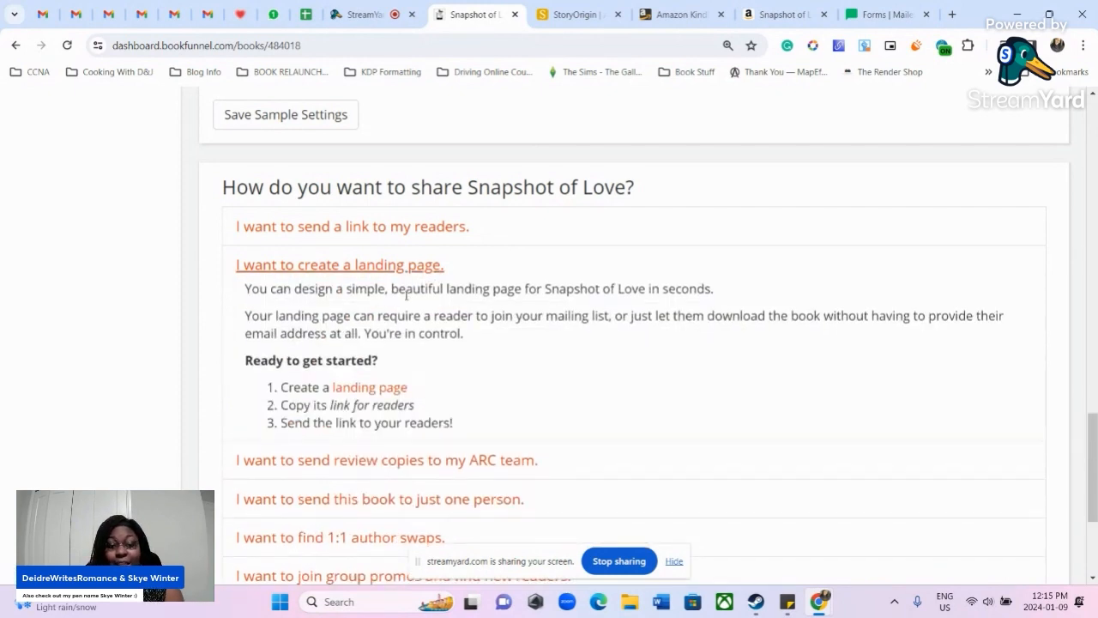
{"action": "left_click", "coordinate": [371, 391]}
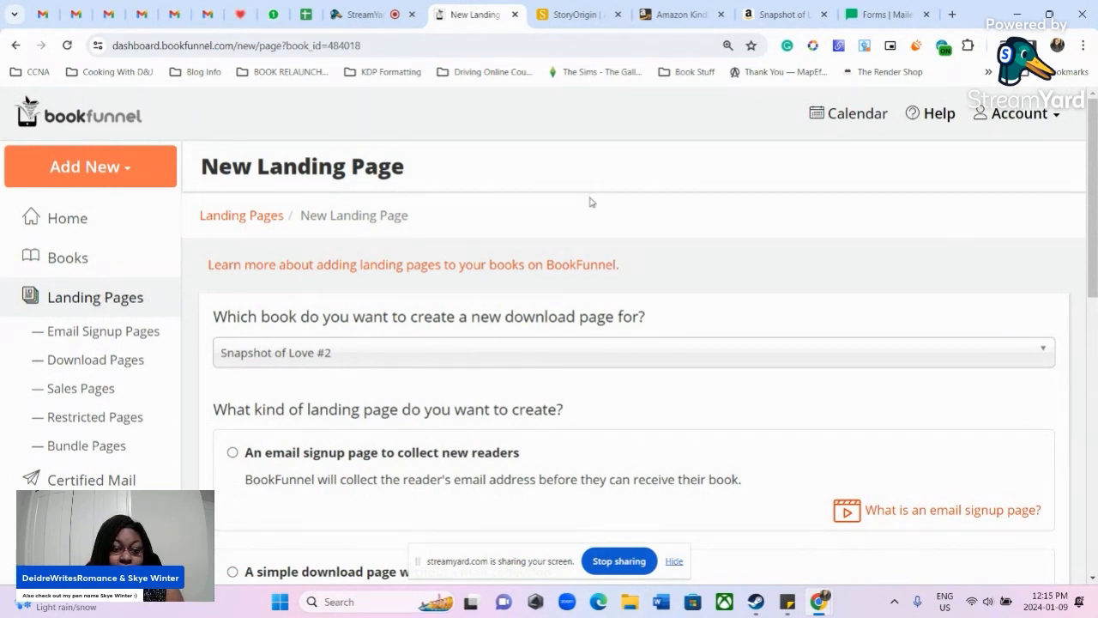
Choose an email signup landing page that requires readers to join the mailing list, and proceed to its setup
{"action": "scroll", "coordinate": [686, 422], "scroll_direction": "down", "scroll_amount": 3}
{"action": "scroll", "coordinate": [677, 416], "scroll_direction": "up", "scroll_amount": 1}
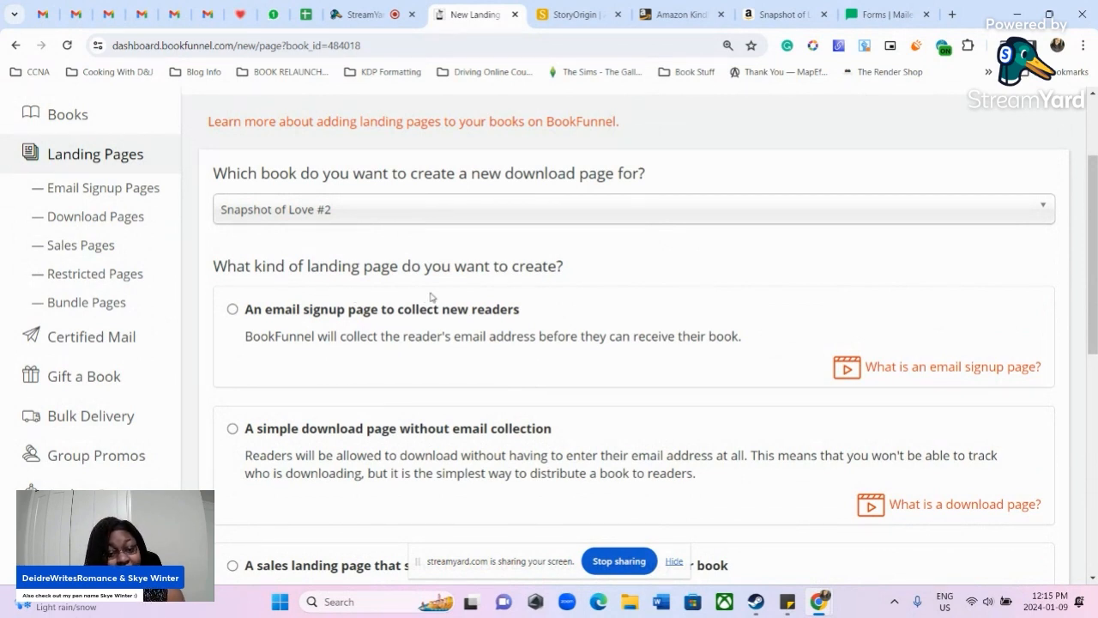
{"action": "scroll", "coordinate": [472, 357], "scroll_direction": "down", "scroll_amount": 1}
{"action": "scroll", "coordinate": [470, 358], "scroll_direction": "down", "scroll_amount": 1}
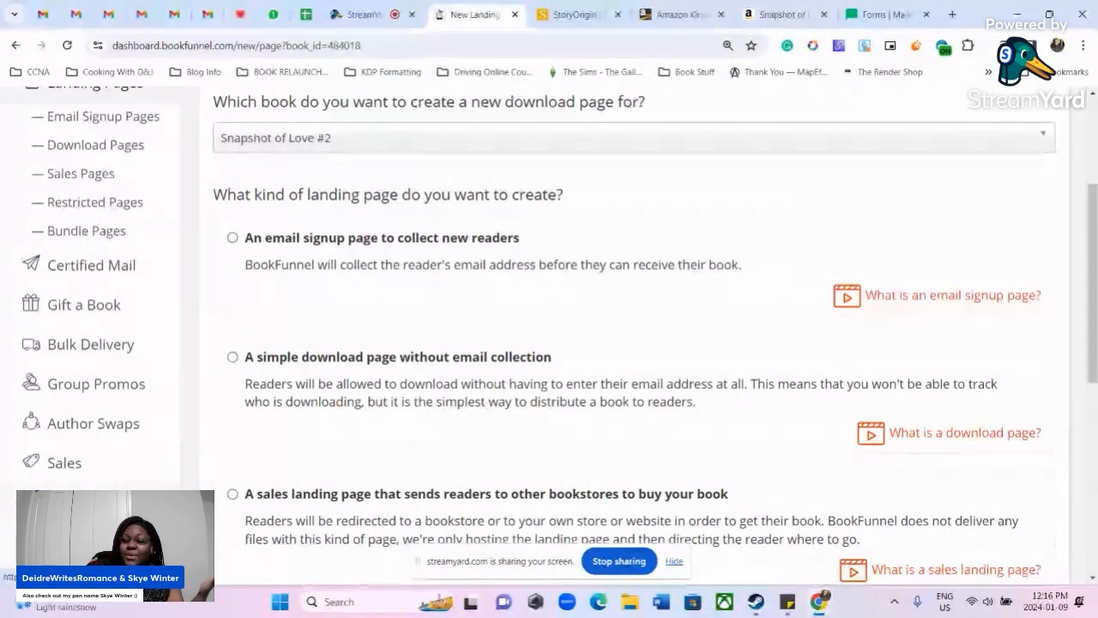
{"action": "scroll", "coordinate": [375, 449], "scroll_direction": "down", "scroll_amount": 2}
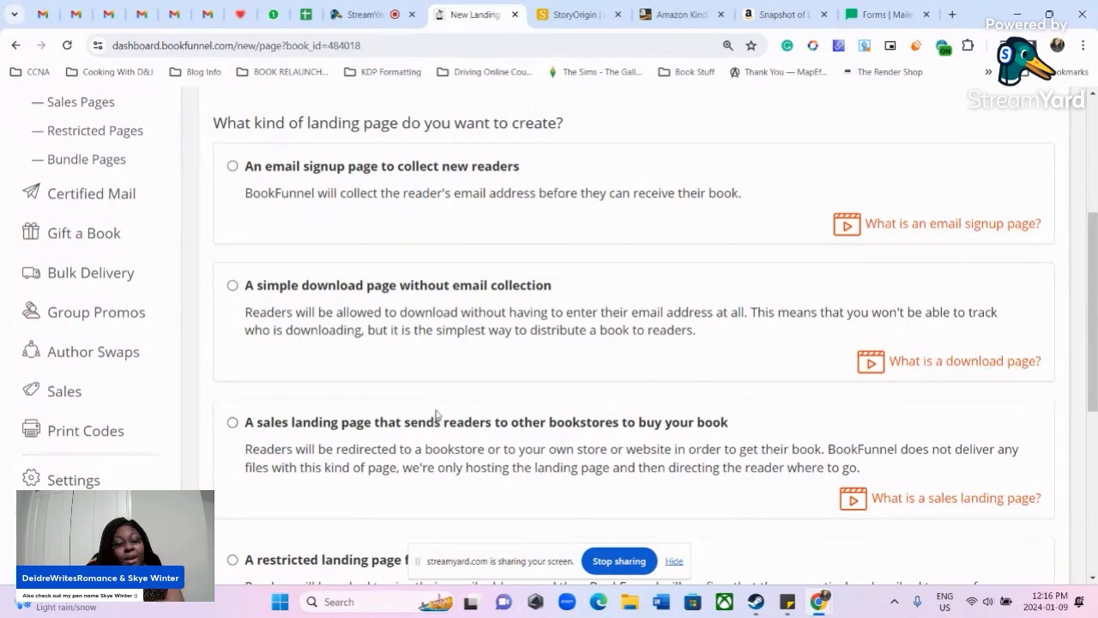
{"action": "left_click", "coordinate": [413, 182]}
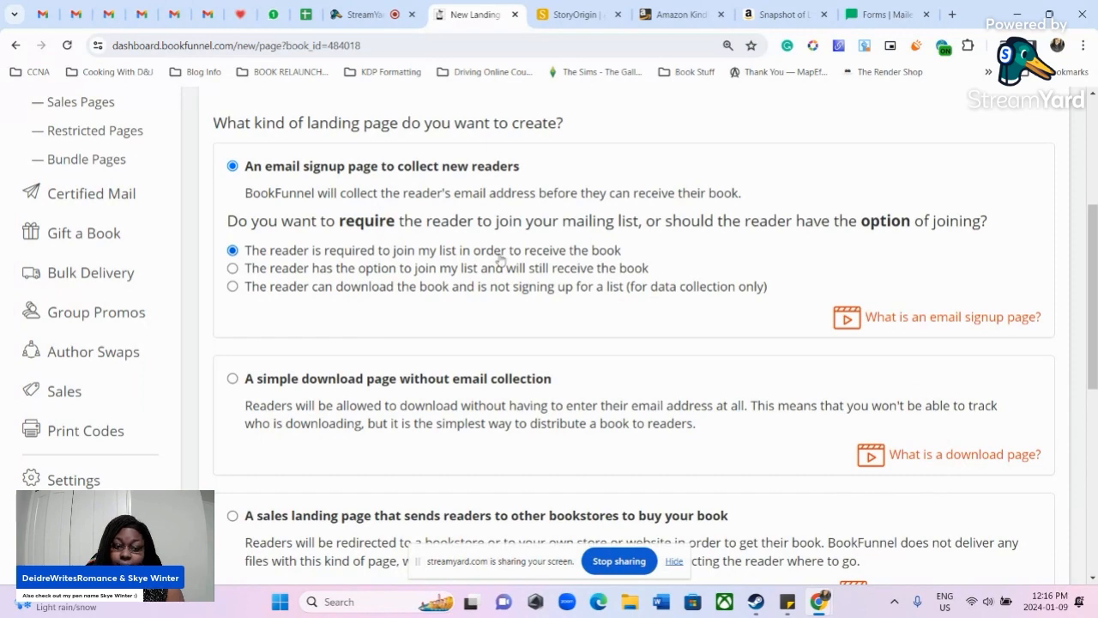
{"action": "scroll", "coordinate": [534, 268], "scroll_direction": "down", "scroll_amount": 5}
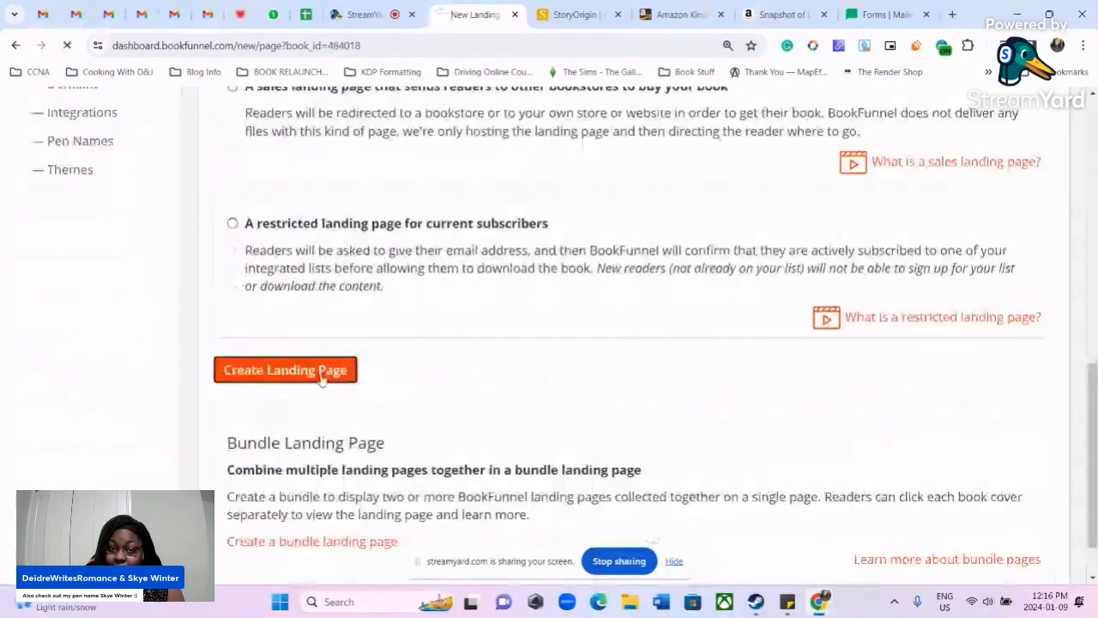
{"action": "left_click", "coordinate": [319, 378]}
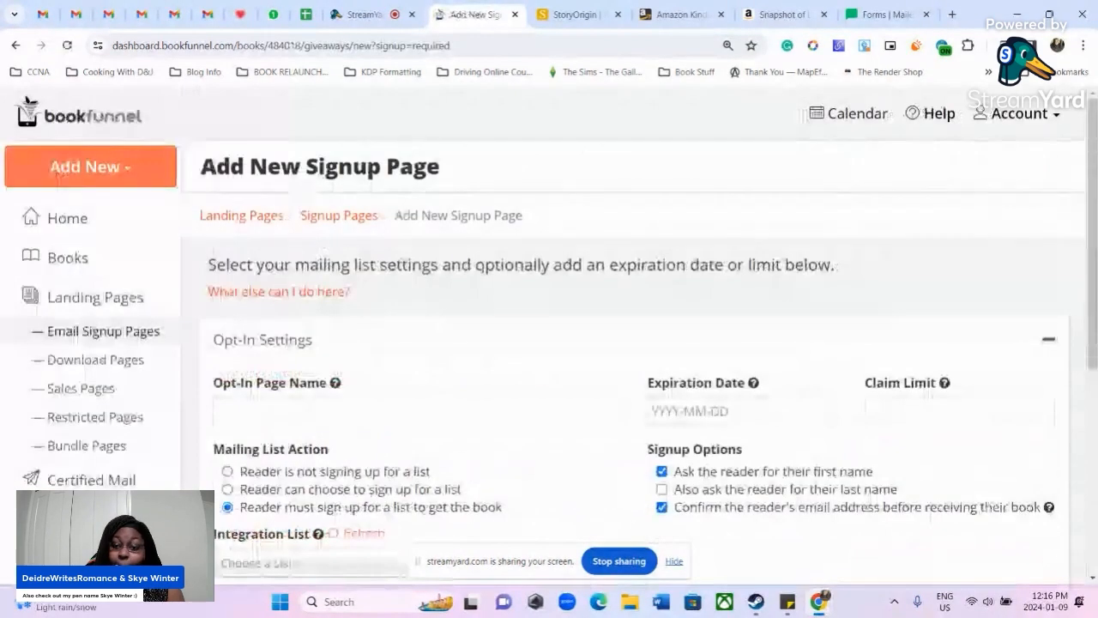
Name the opt-in page Snapshot of Love
{"action": "scroll", "coordinate": [323, 391], "scroll_direction": "down", "scroll_amount": 1}
{"action": "scroll", "coordinate": [323, 391], "scroll_direction": "down", "scroll_amount": 3}
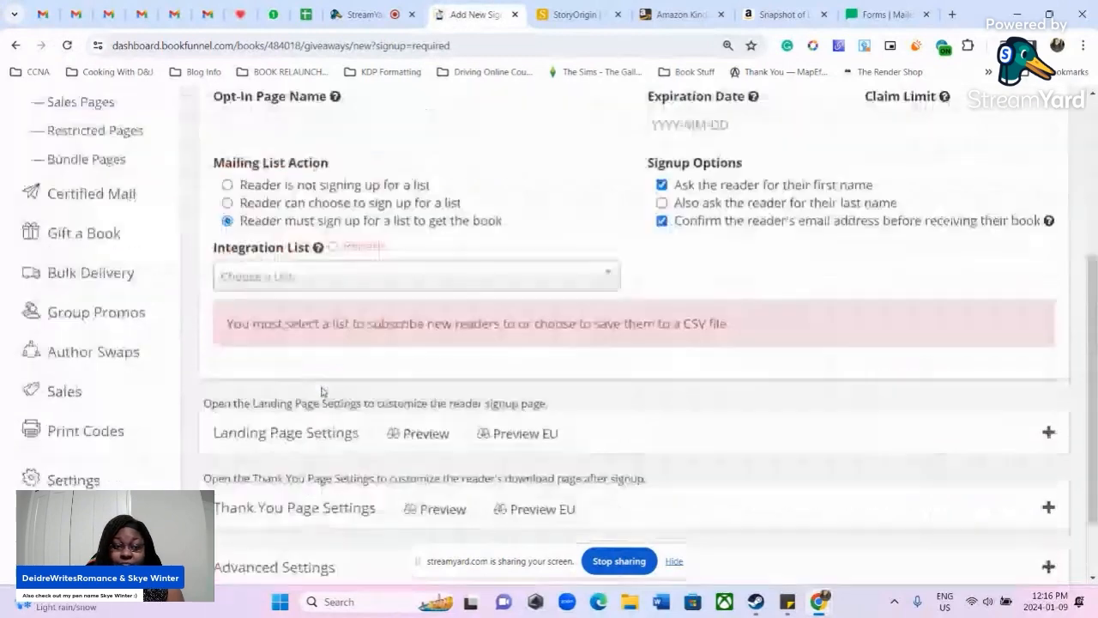
{"action": "scroll", "coordinate": [321, 387], "scroll_direction": "up", "scroll_amount": 2}
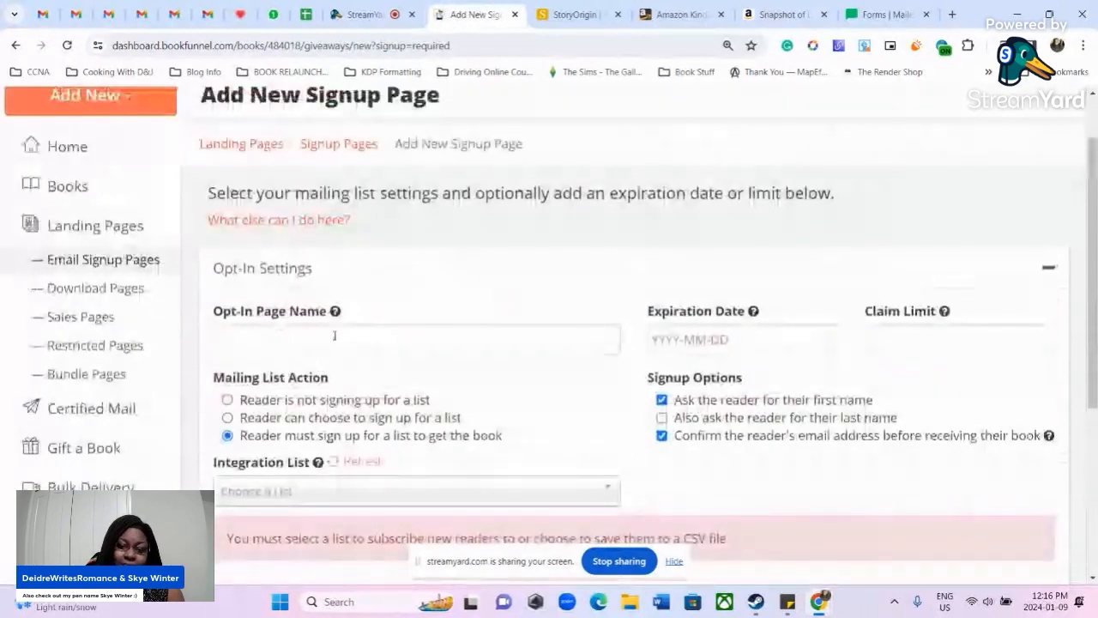
{"action": "left_click", "coordinate": [337, 340]}
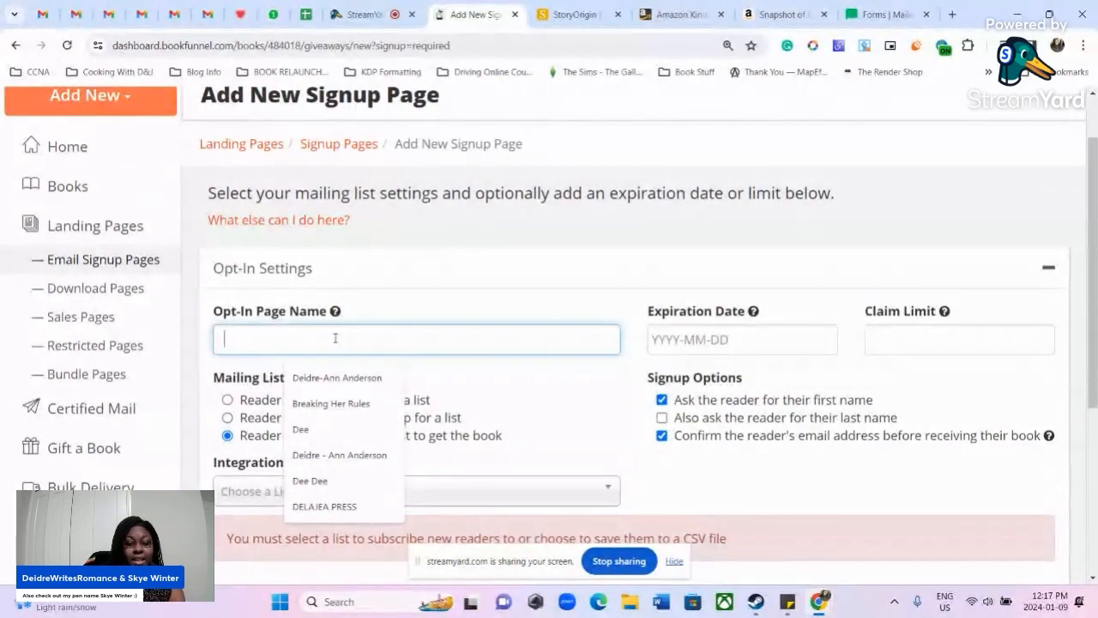
{"action": "type", "text": "Snapshot of Love"}
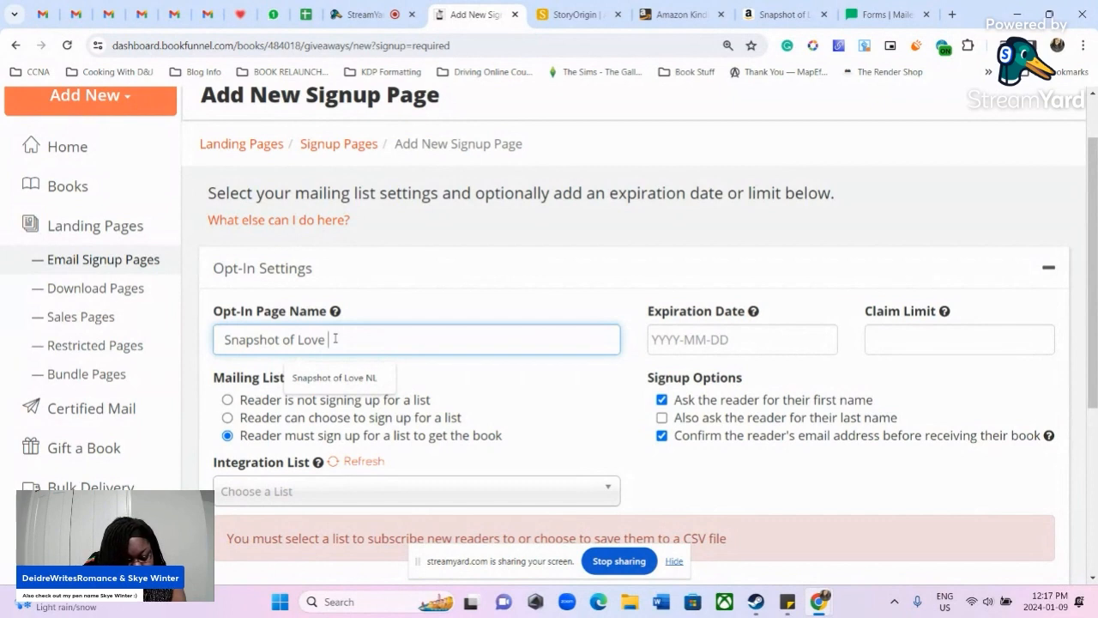
{"action": "type", "text": "#"}
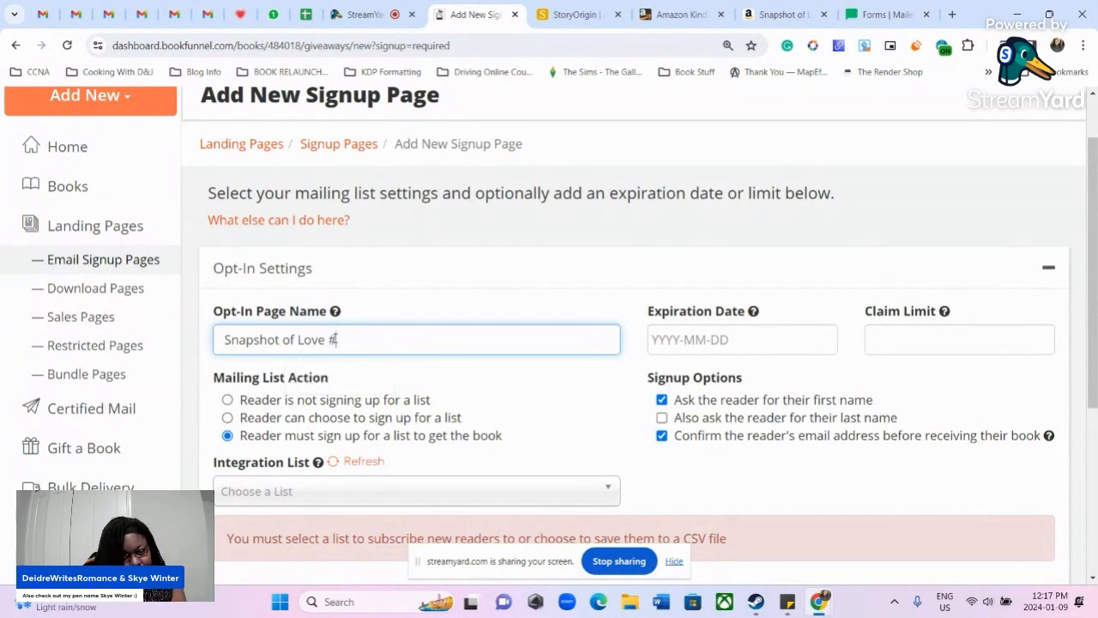
{"action": "key", "text": "BackSpace"}
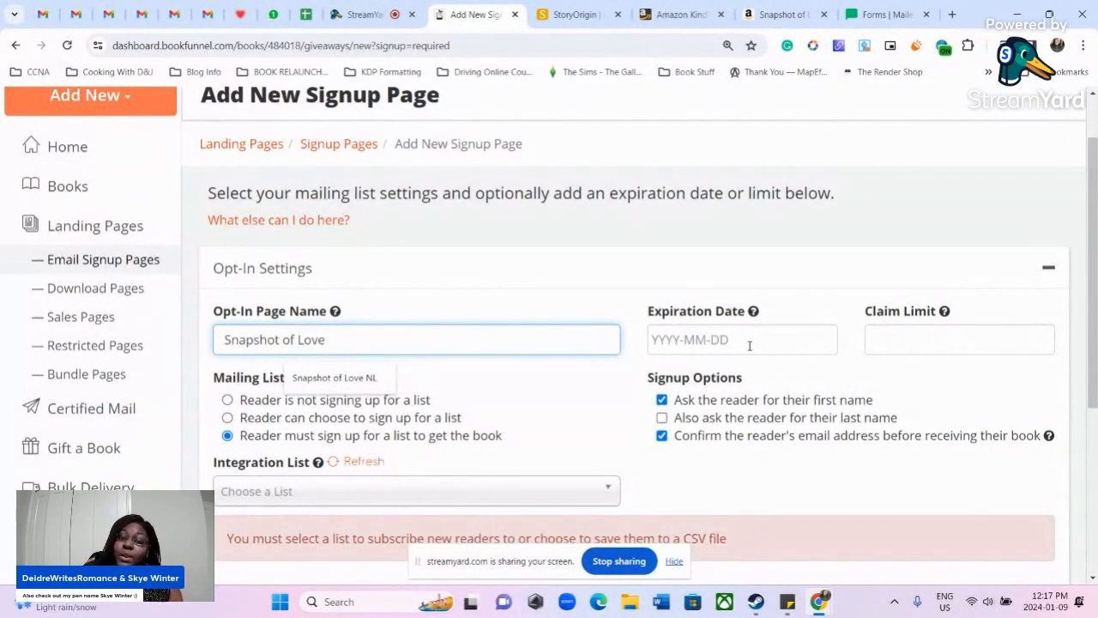
{"action": "left_click", "coordinate": [937, 345]}
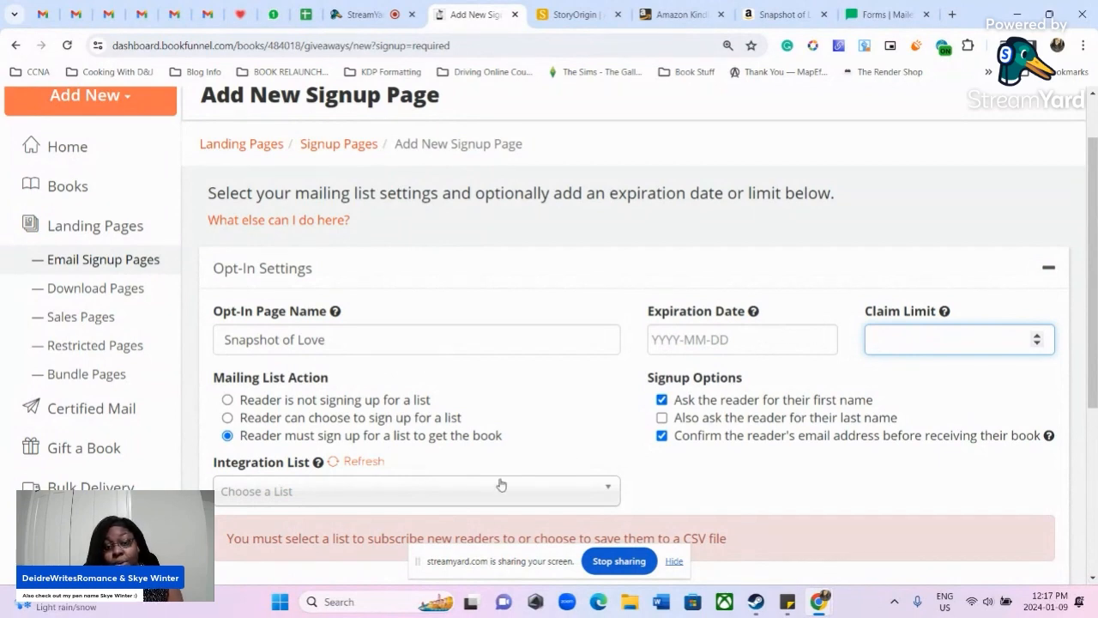
Set the signup page's integration list to the MailerLite New Bookfunnel Subs list
{"action": "scroll", "coordinate": [239, 386], "scroll_direction": "down", "scroll_amount": 3}
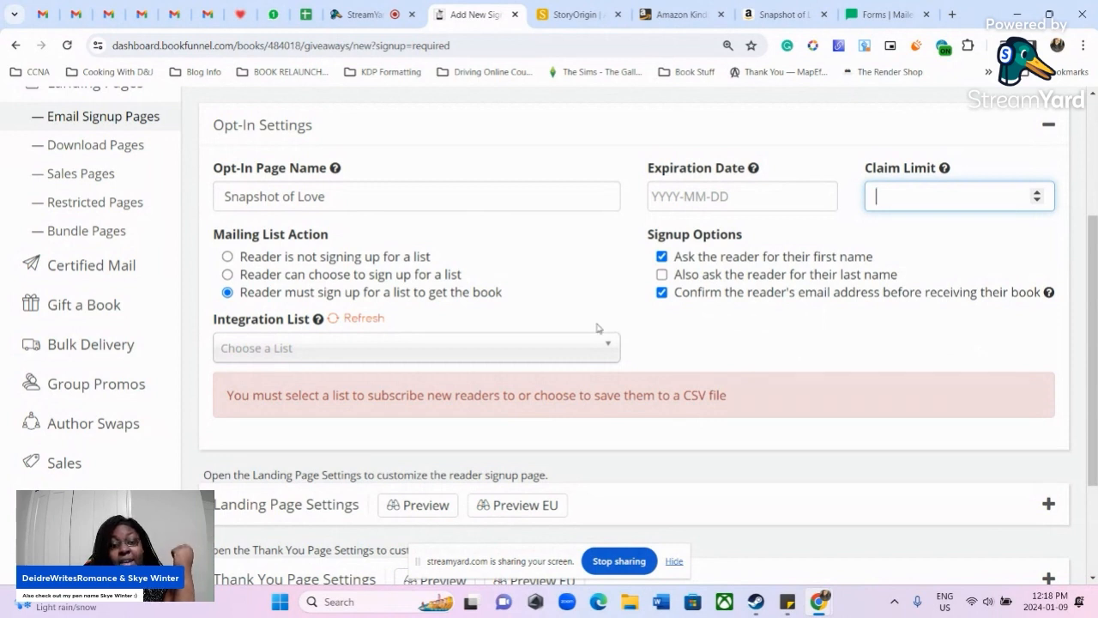
{"action": "left_click", "coordinate": [454, 351]}
{"action": "left_click", "coordinate": [454, 351]}
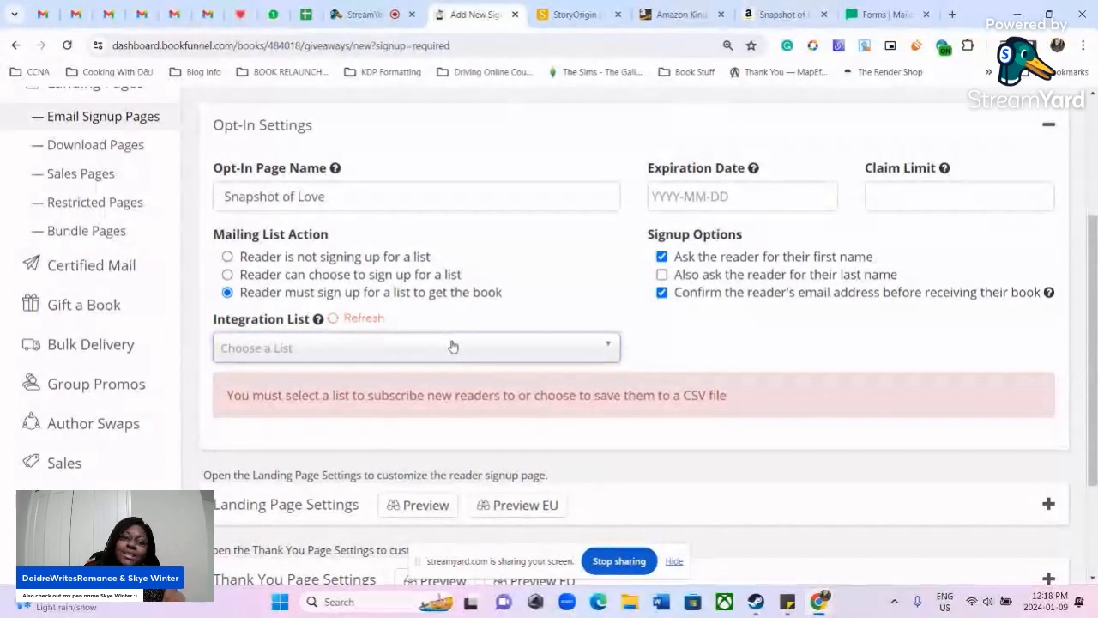
{"action": "left_click", "coordinate": [443, 357]}
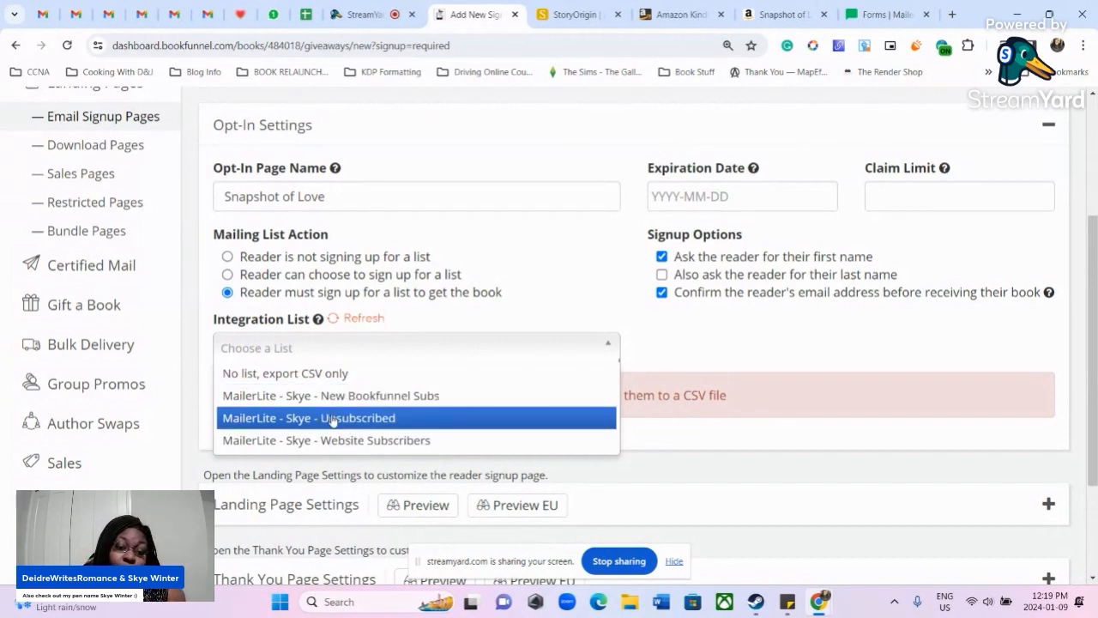
{"action": "left_click", "coordinate": [349, 396]}
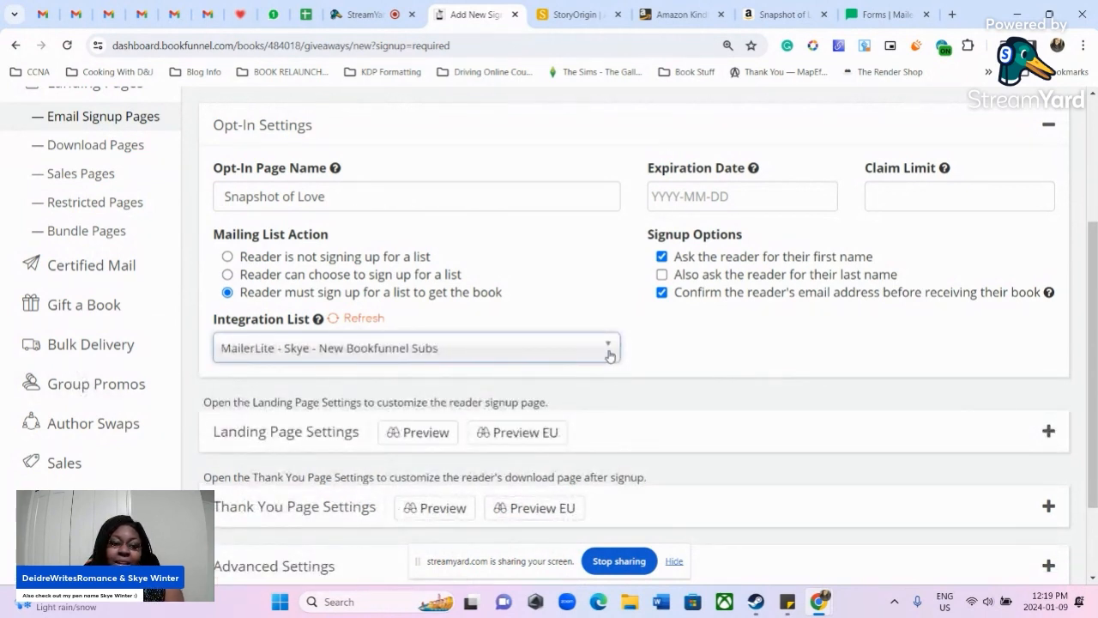
{"action": "left_click", "coordinate": [445, 350]}
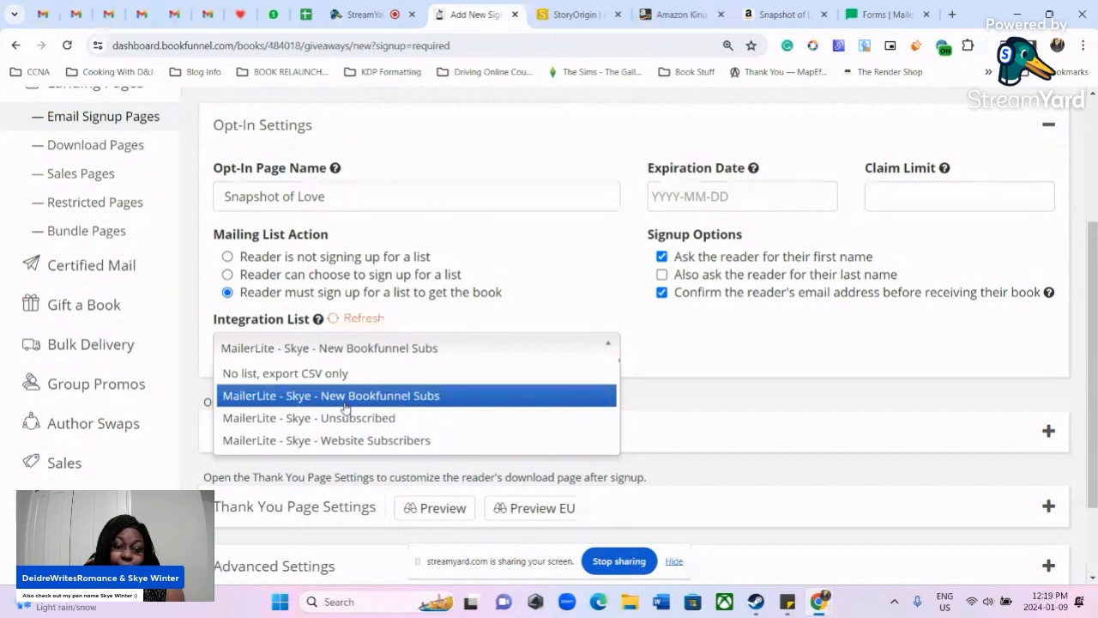
{"action": "left_click", "coordinate": [345, 400]}
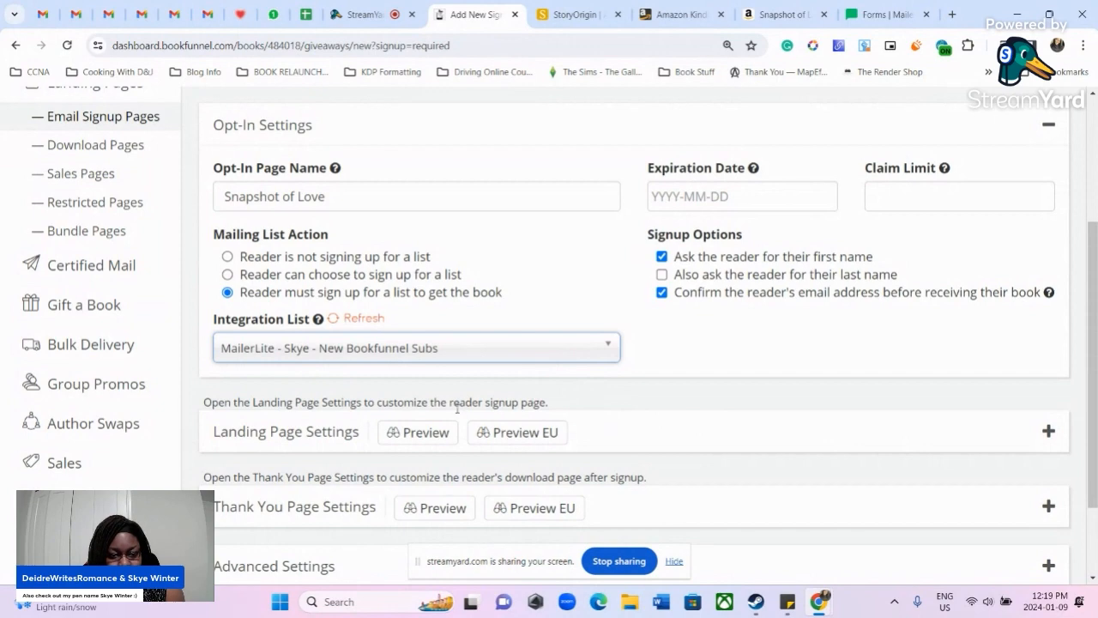
Preview the landing page for Snapshot of Love and review its cover, headline, book request button and blurb
{"action": "scroll", "coordinate": [257, 396], "scroll_direction": "down", "scroll_amount": 3}
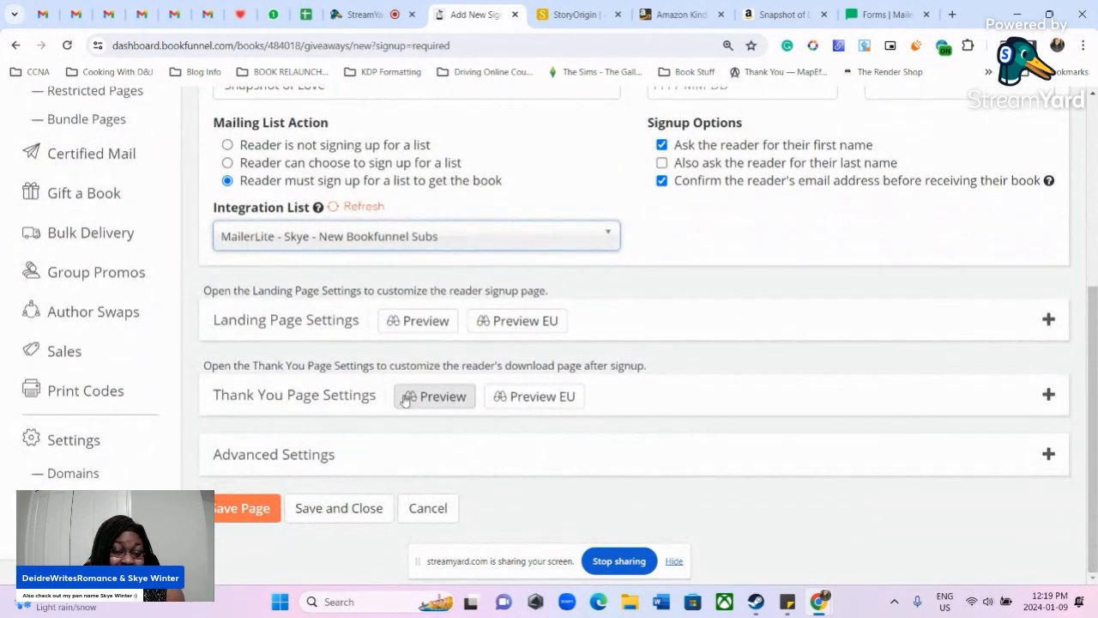
{"action": "left_click", "coordinate": [442, 324]}
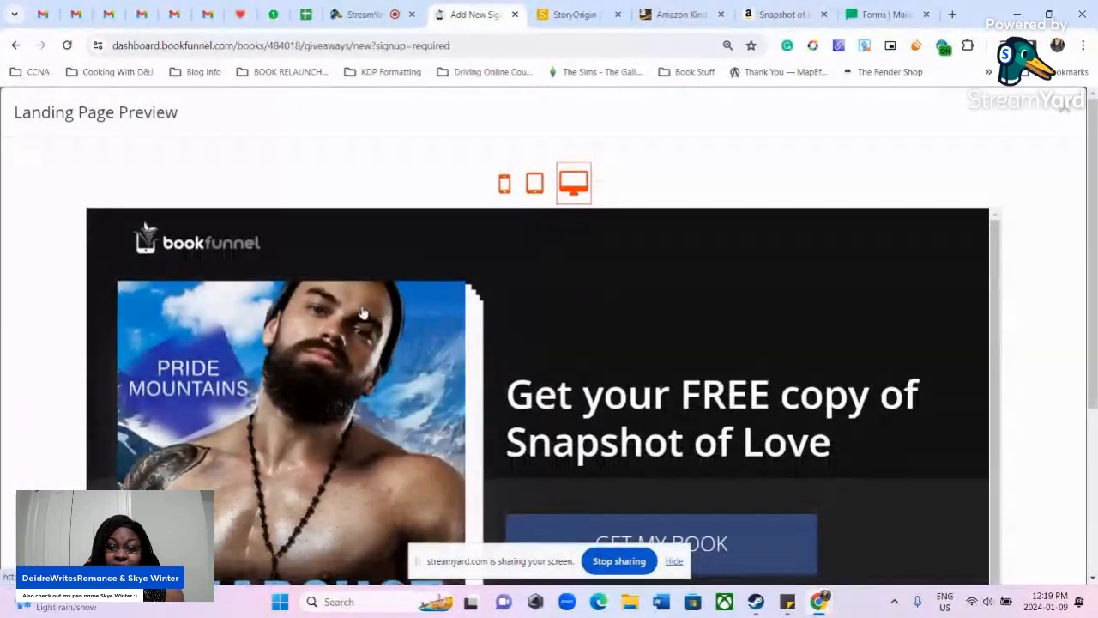
{"action": "scroll", "coordinate": [364, 324], "scroll_direction": "down", "scroll_amount": 3}
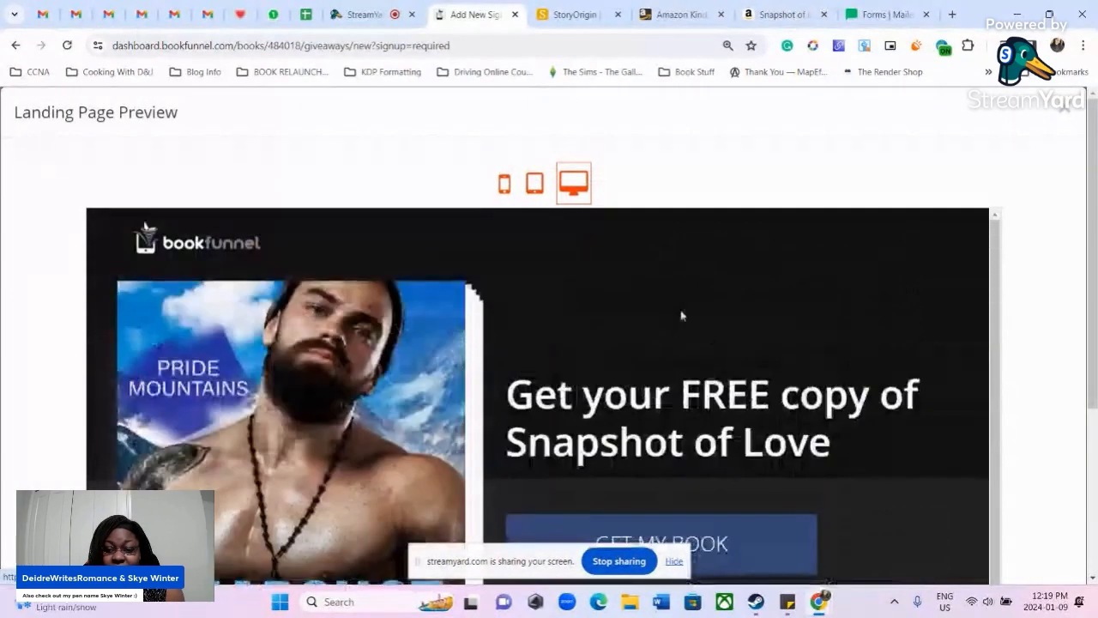
{"action": "scroll", "coordinate": [699, 326], "scroll_direction": "down", "scroll_amount": 5}
{"action": "scroll", "coordinate": [969, 201], "scroll_direction": "down", "scroll_amount": 3}
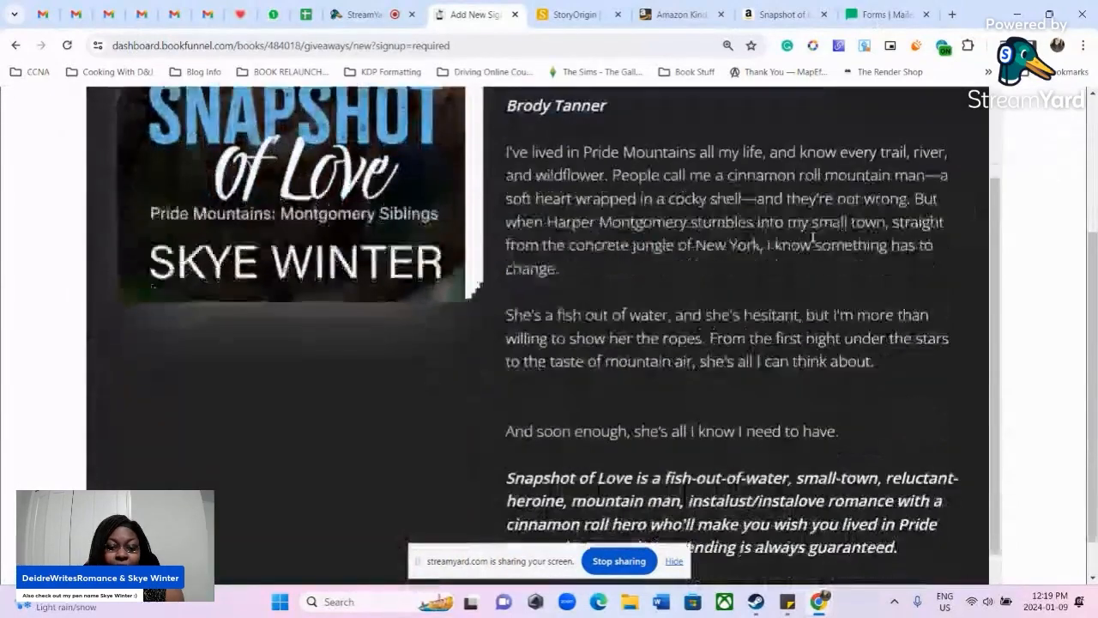
{"action": "scroll", "coordinate": [626, 236], "scroll_direction": "up", "scroll_amount": 10}
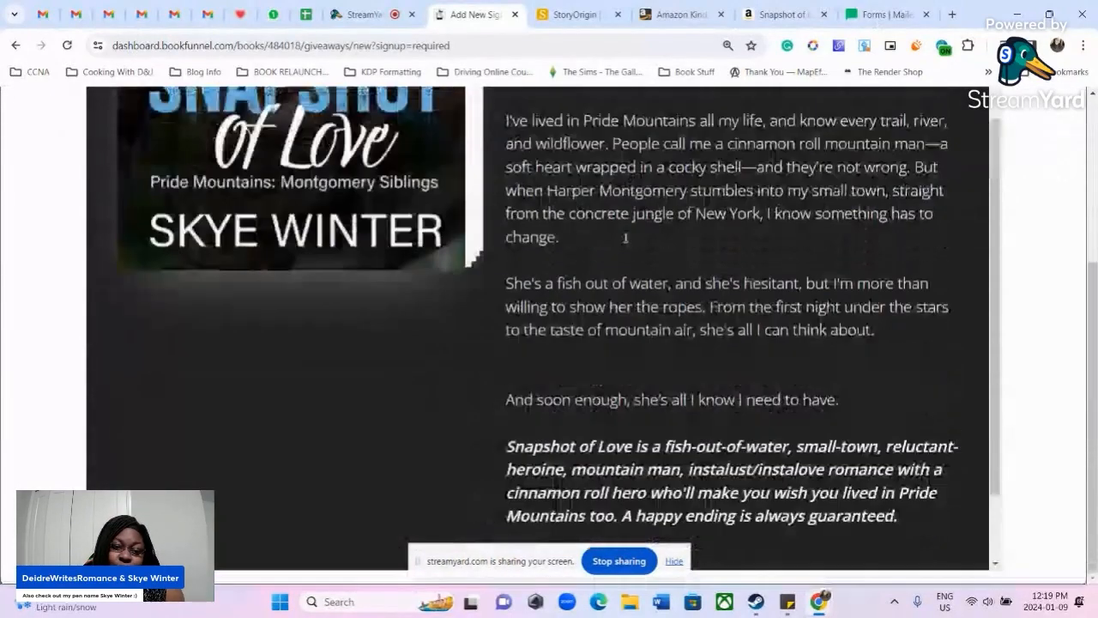
{"action": "scroll", "coordinate": [622, 246], "scroll_direction": "down", "scroll_amount": 3}
{"action": "scroll", "coordinate": [351, 444], "scroll_direction": "up", "scroll_amount": 3}
{"action": "scroll", "coordinate": [280, 366], "scroll_direction": "down", "scroll_amount": 4}
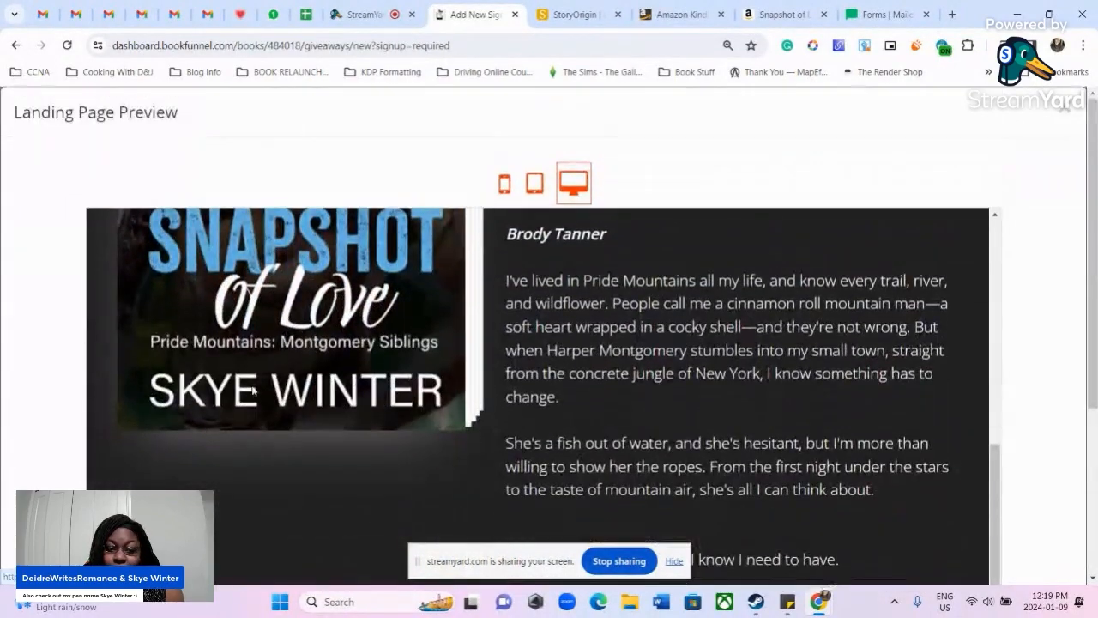
{"action": "scroll", "coordinate": [352, 378], "scroll_direction": "up", "scroll_amount": 4}
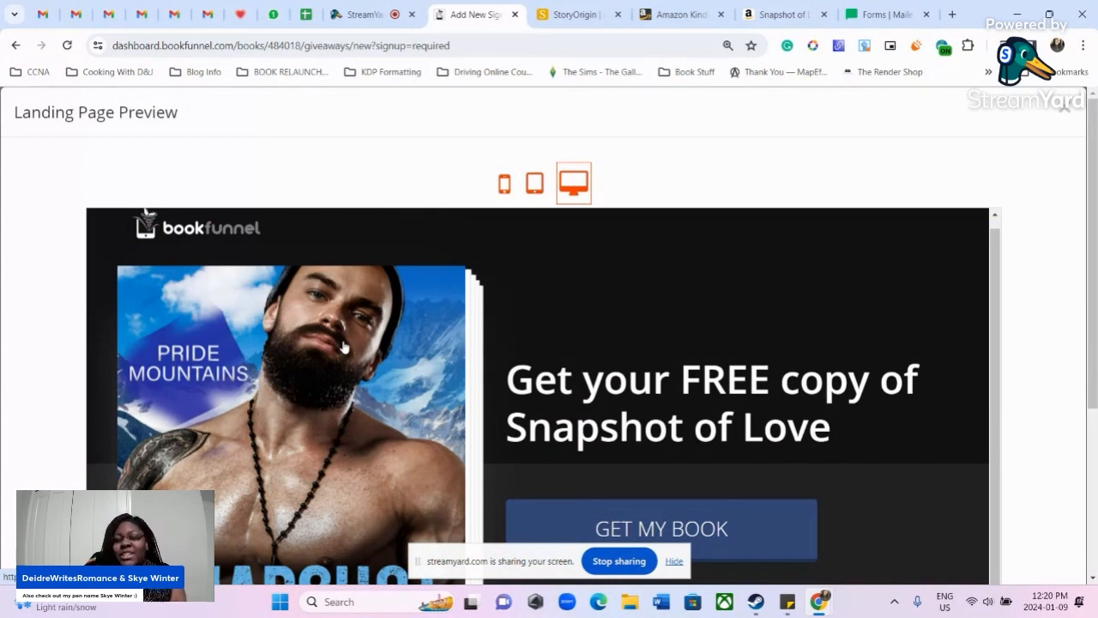
{"action": "scroll", "coordinate": [342, 345], "scroll_direction": "down", "scroll_amount": 5}
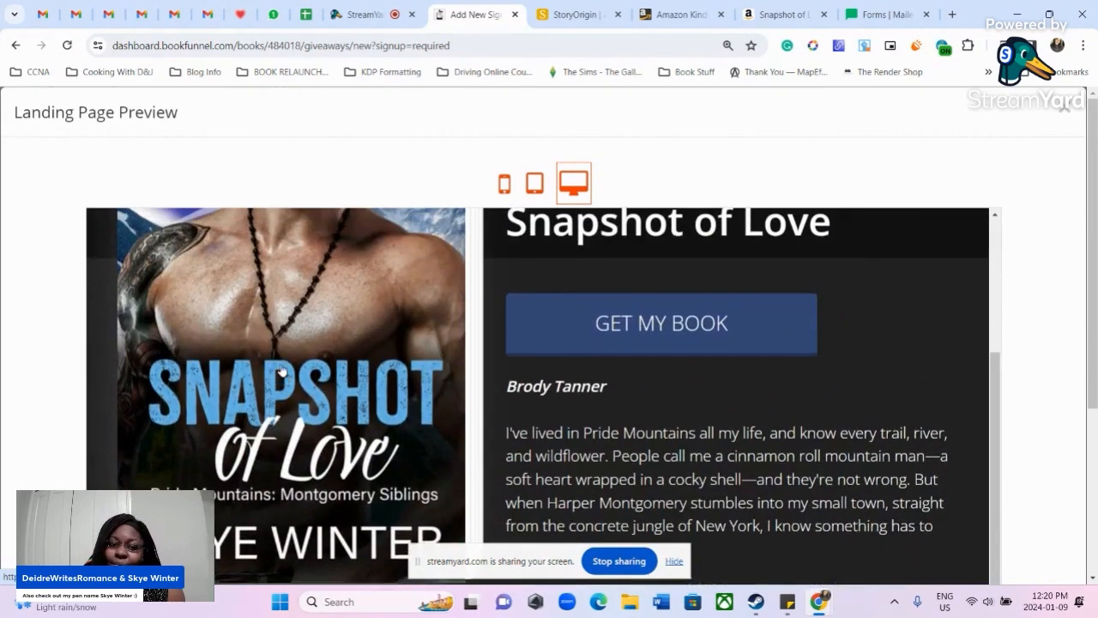
{"action": "scroll", "coordinate": [286, 369], "scroll_direction": "up", "scroll_amount": 3}
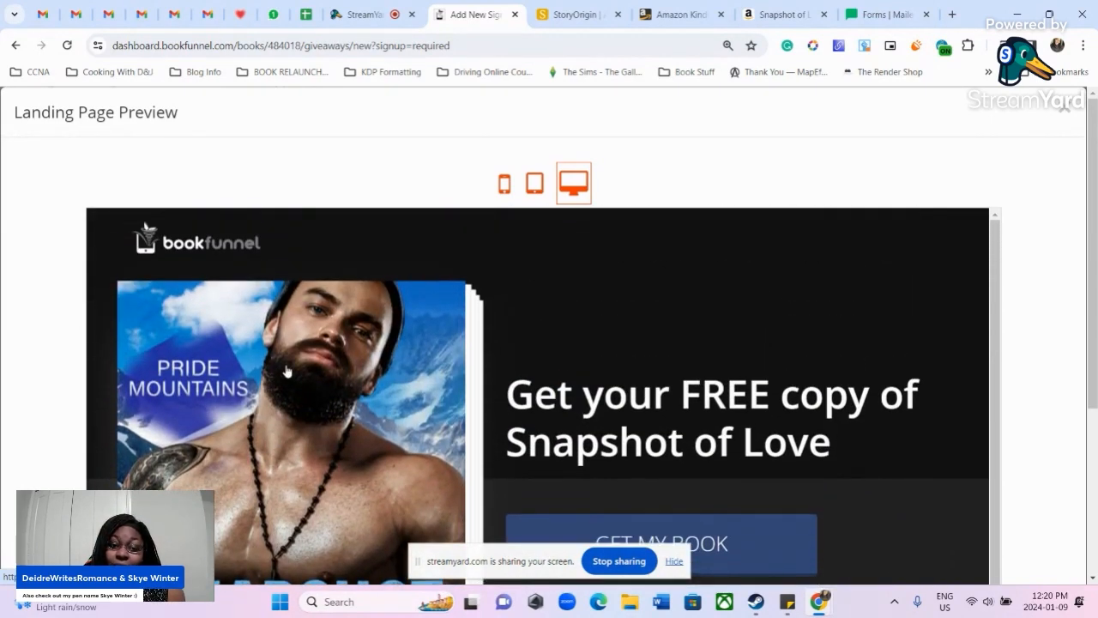
{"action": "scroll", "coordinate": [277, 369], "scroll_direction": "down", "scroll_amount": 3}
{"action": "scroll", "coordinate": [263, 510], "scroll_direction": "up", "scroll_amount": 1}
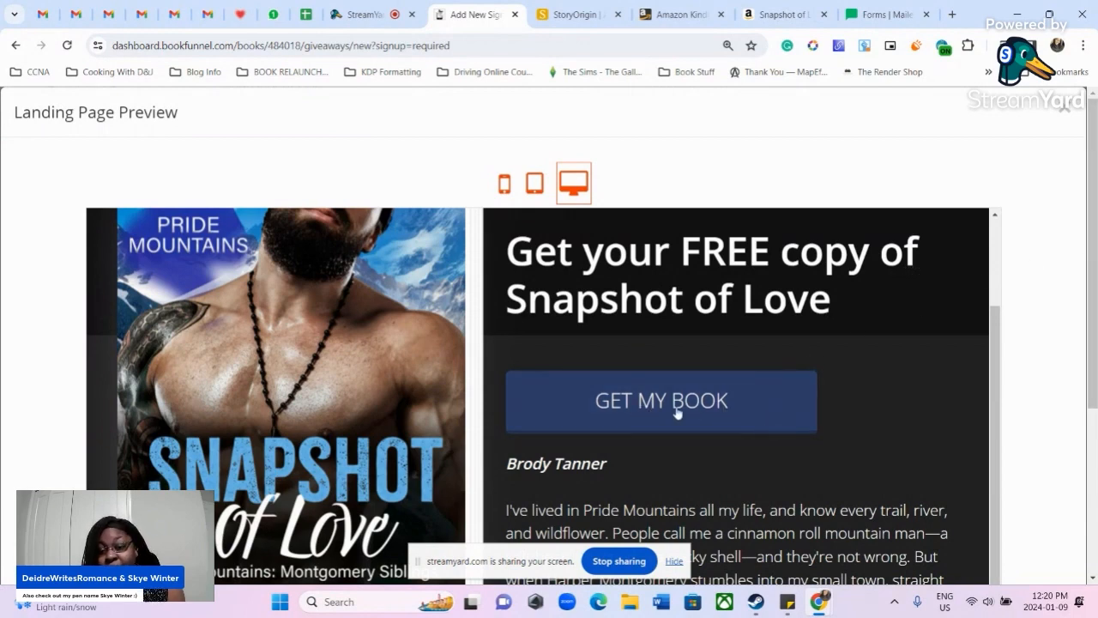
Open the reader signup form from the previewed landing page, check its text and fields, and close it
{"action": "left_click", "coordinate": [666, 412]}
{"action": "scroll", "coordinate": [590, 374], "scroll_direction": "down", "scroll_amount": 2}
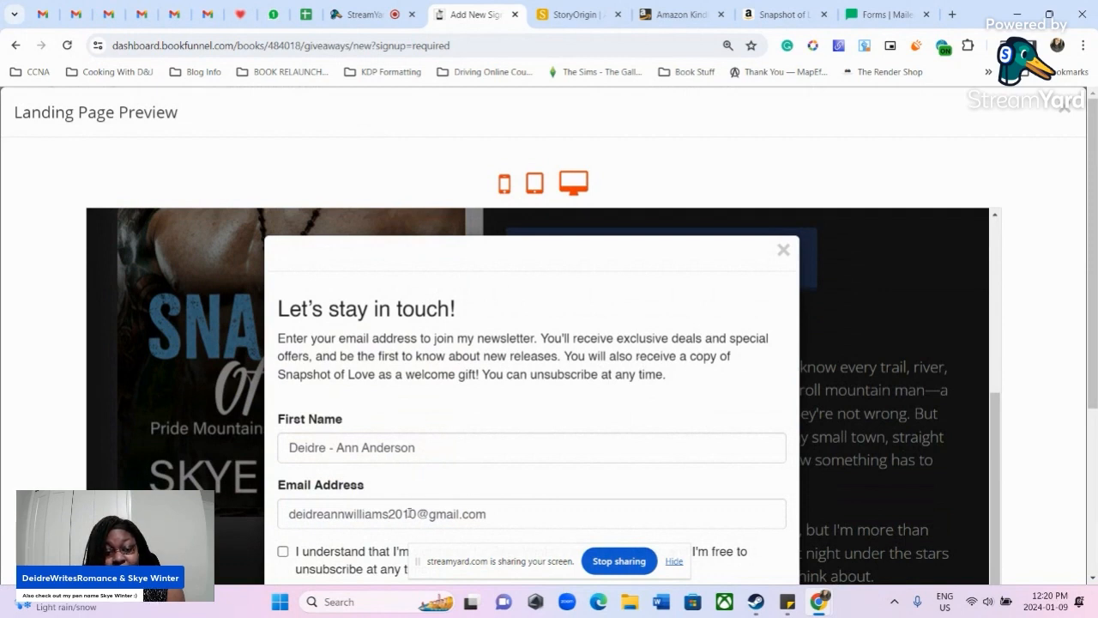
{"action": "scroll", "coordinate": [805, 344], "scroll_direction": "down", "scroll_amount": 1}
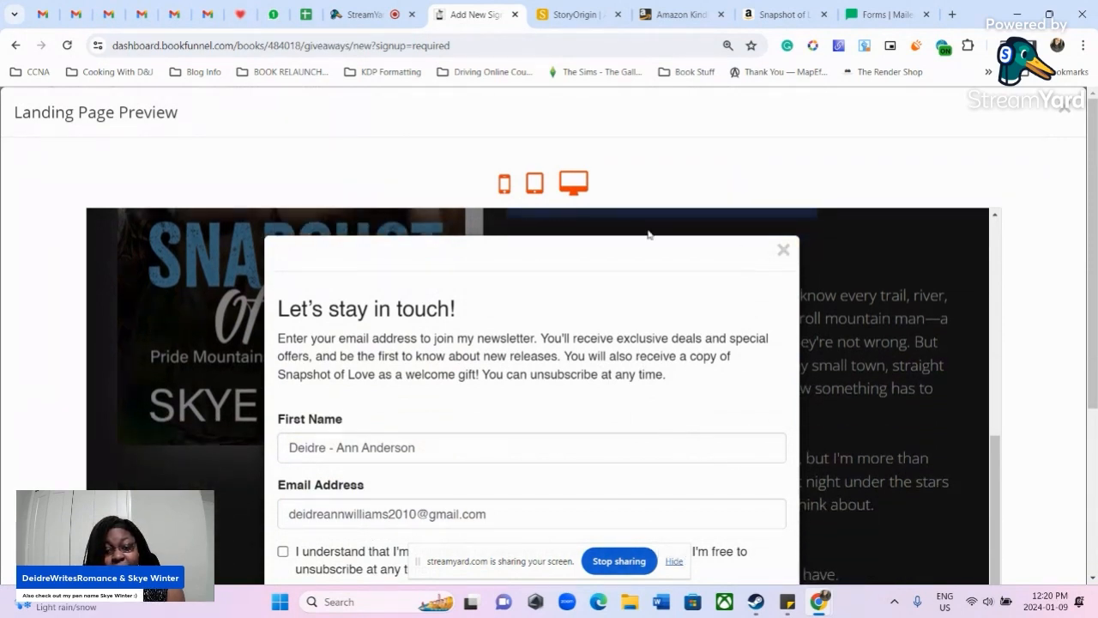
{"action": "left_click", "coordinate": [786, 250]}
Review the rest of the book description in the landing page preview and close the preview
{"action": "scroll", "coordinate": [592, 274], "scroll_direction": "down", "scroll_amount": 1}
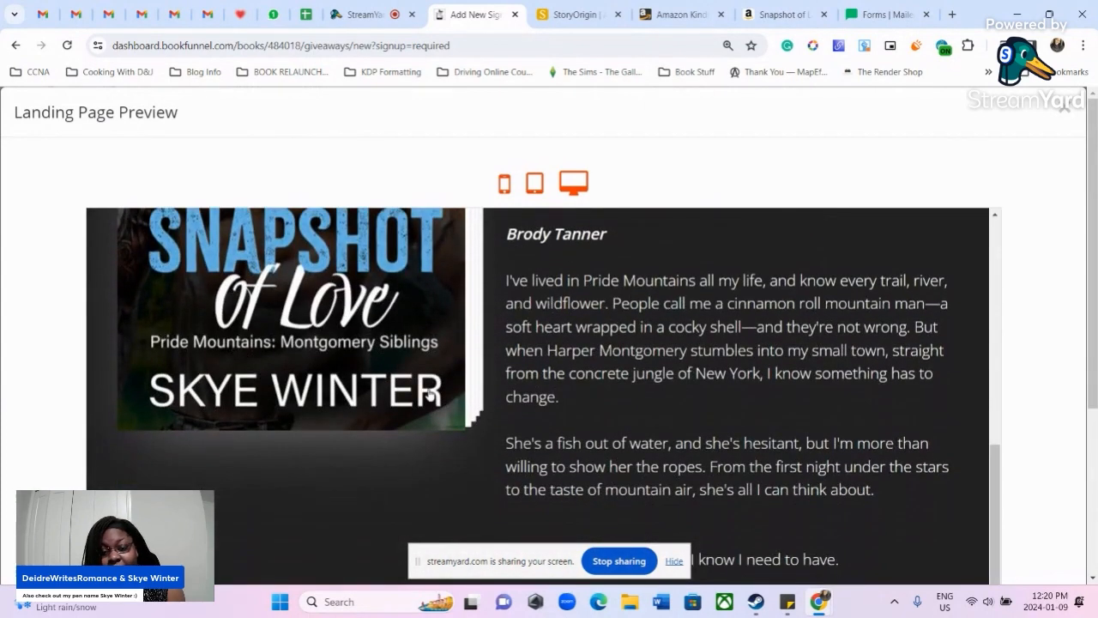
{"action": "scroll", "coordinate": [445, 433], "scroll_direction": "down", "scroll_amount": 2}
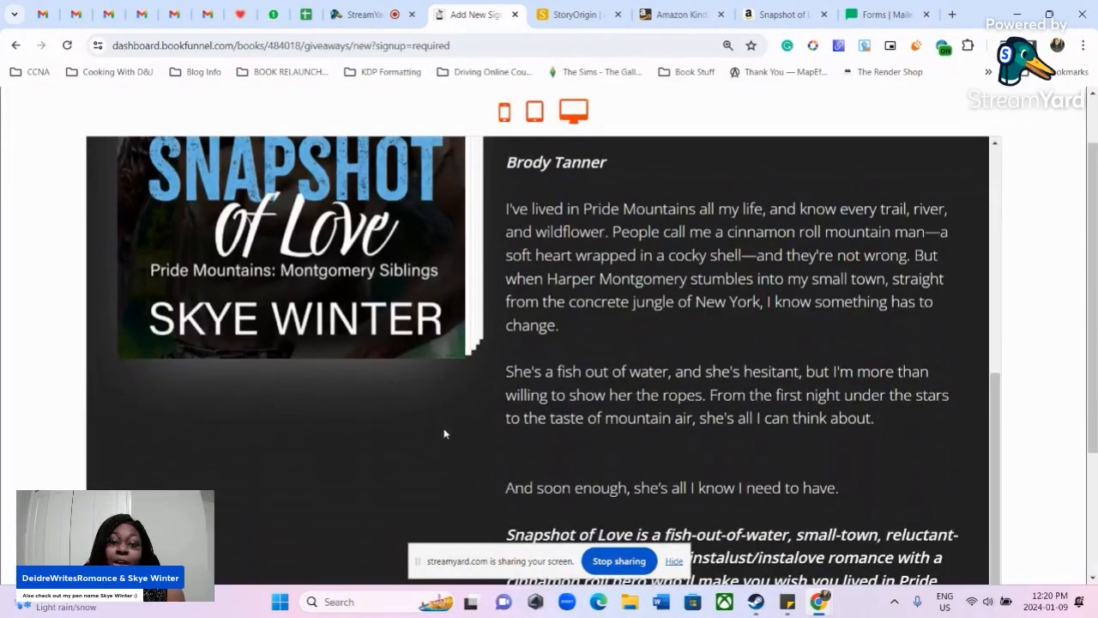
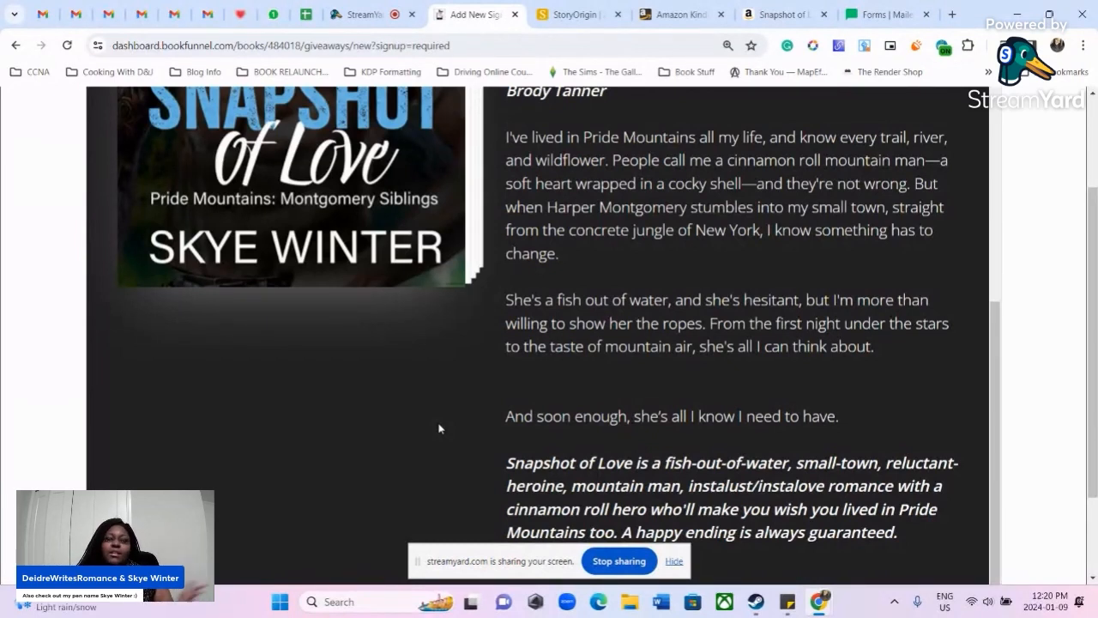
{"action": "scroll", "coordinate": [443, 337], "scroll_direction": "up", "scroll_amount": 3}
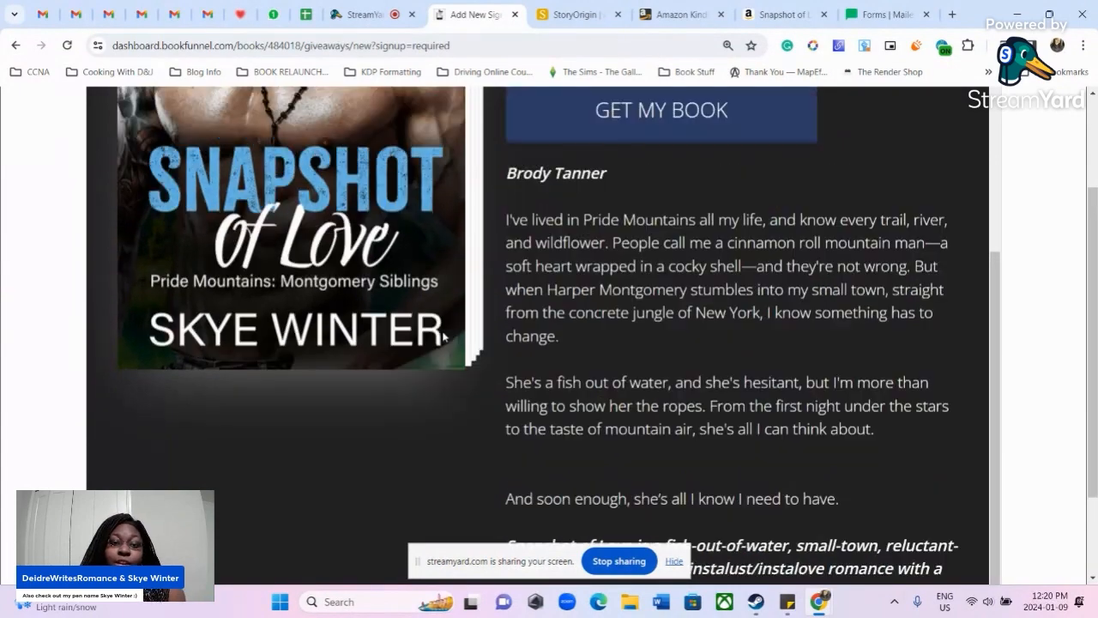
{"action": "scroll", "coordinate": [493, 319], "scroll_direction": "up", "scroll_amount": 3}
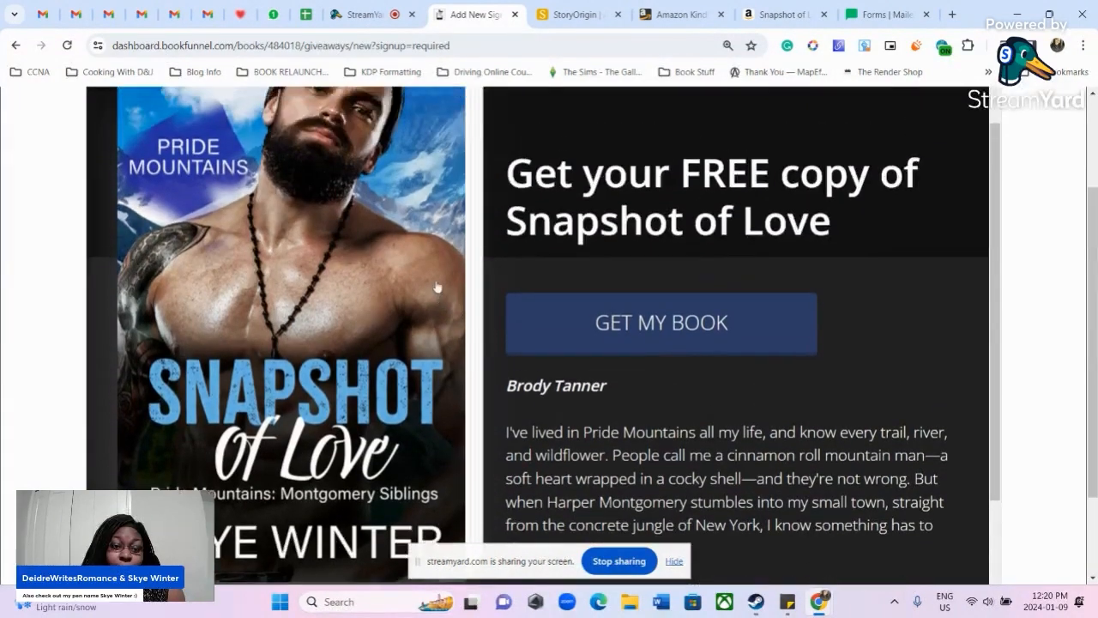
{"action": "left_click", "coordinate": [1066, 105]}
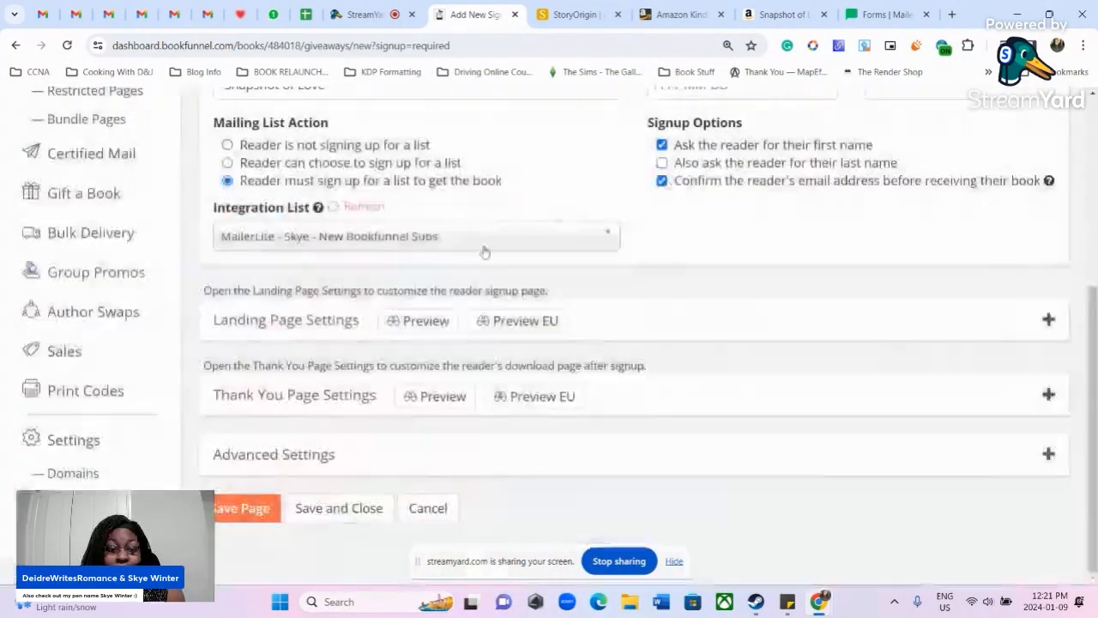
Save the new signup page for Snapshot of Love
{"action": "left_click", "coordinate": [247, 515]}
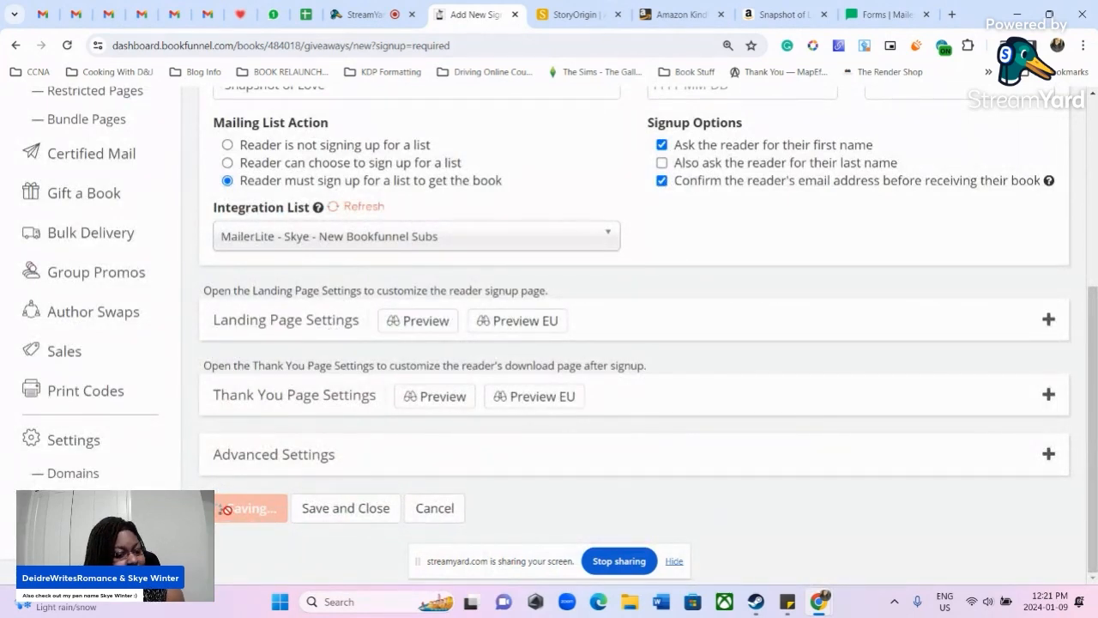
{"action": "scroll", "coordinate": [221, 515], "scroll_direction": "up", "scroll_amount": 3}
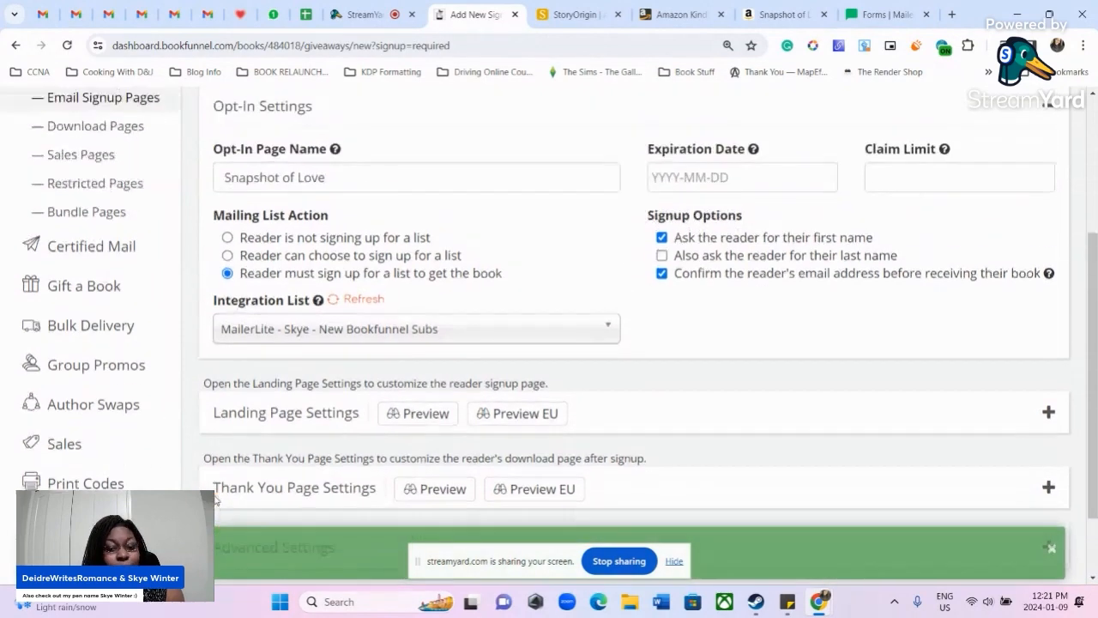
{"action": "scroll", "coordinate": [215, 504], "scroll_direction": "up", "scroll_amount": 2}
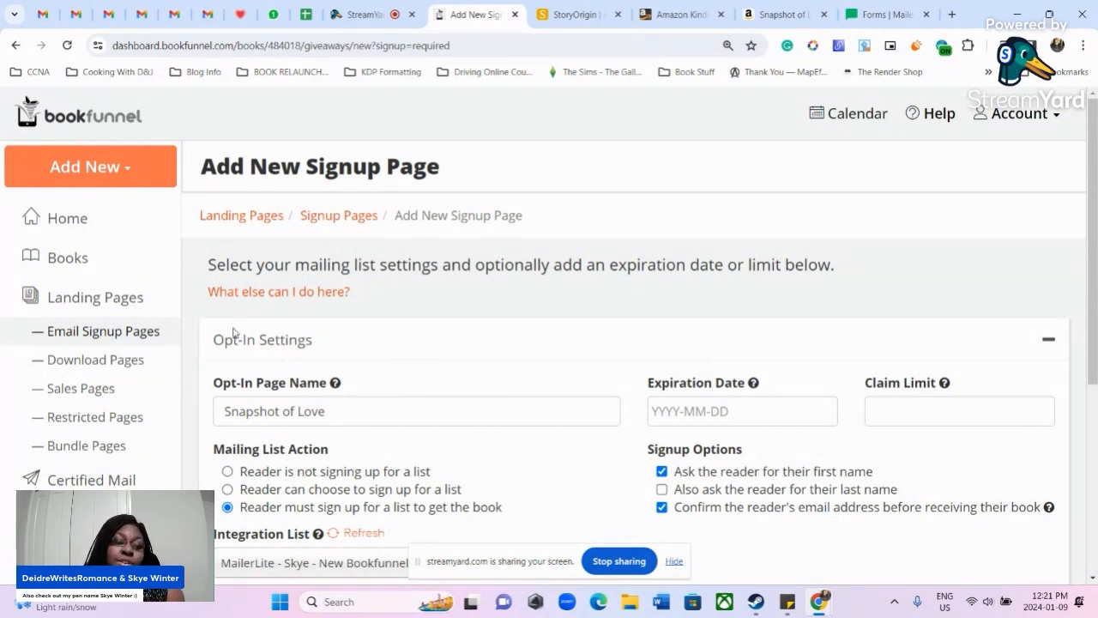
Open the account's mailing list integrations settings
{"action": "scroll", "coordinate": [134, 382], "scroll_direction": "down", "scroll_amount": 2}
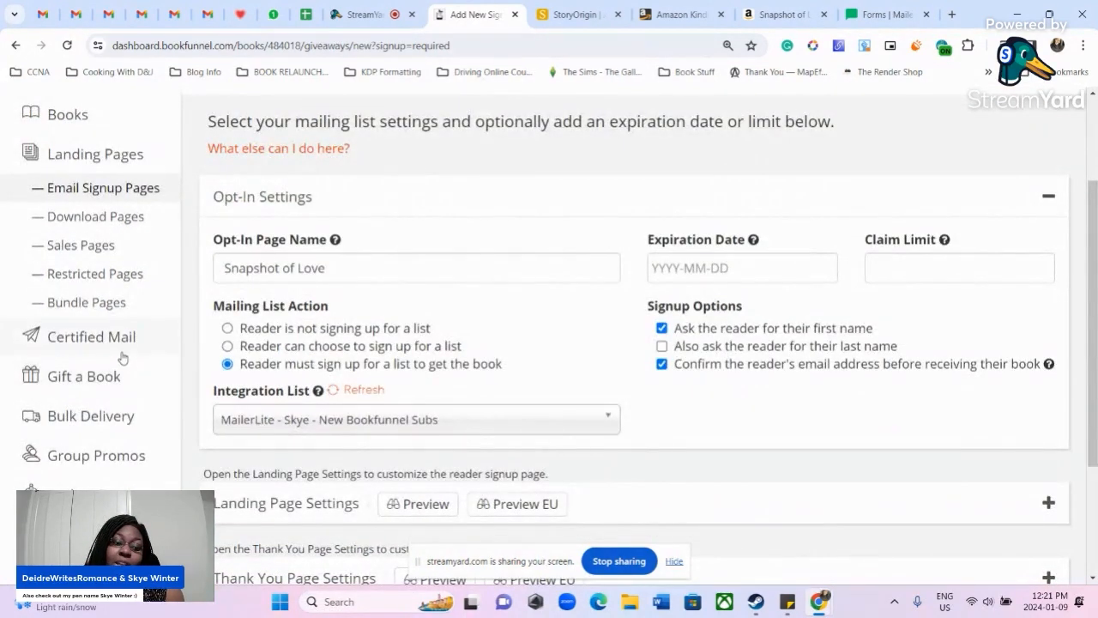
{"action": "scroll", "coordinate": [122, 355], "scroll_direction": "down", "scroll_amount": 2}
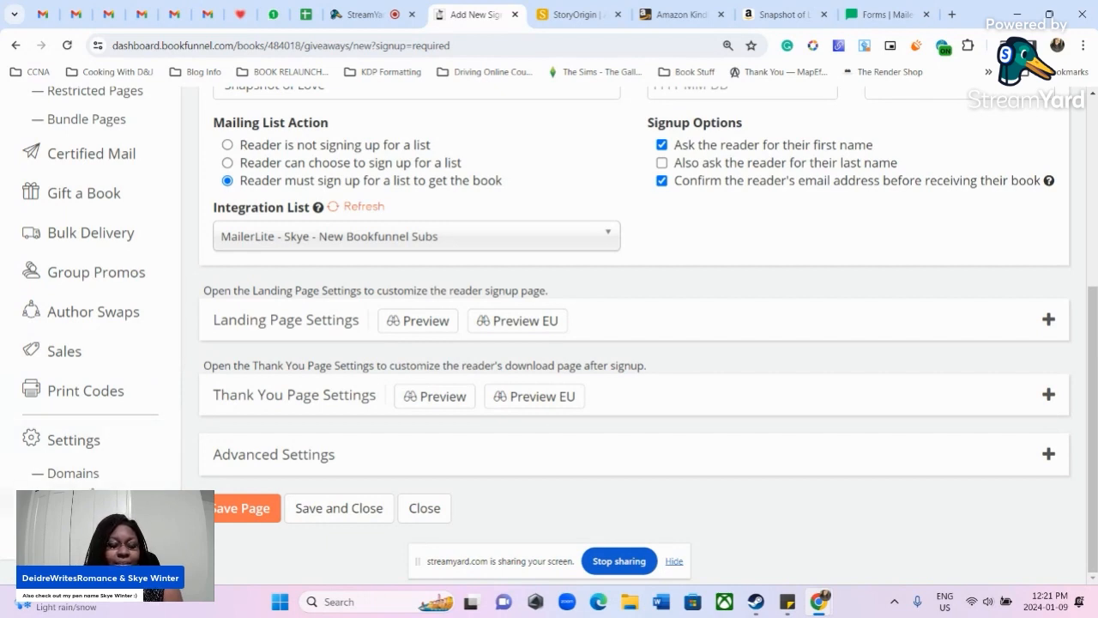
{"action": "left_click", "coordinate": [84, 502]}
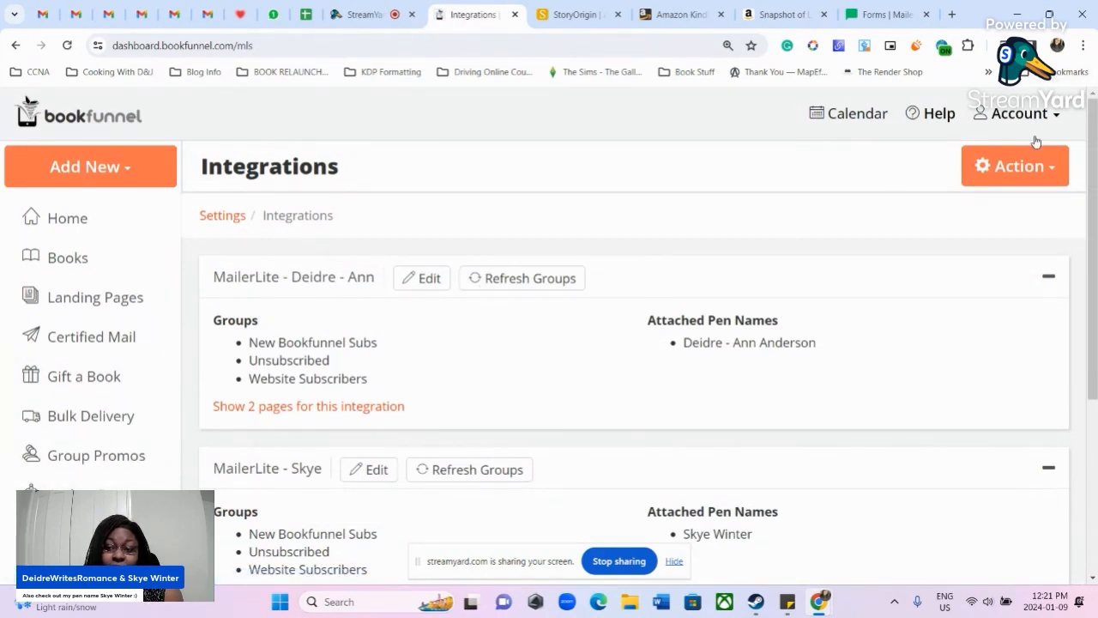
Try to add another mailing list integration, then dismiss the dialog
{"action": "left_click", "coordinate": [1023, 167]}
{"action": "left_click", "coordinate": [996, 214]}
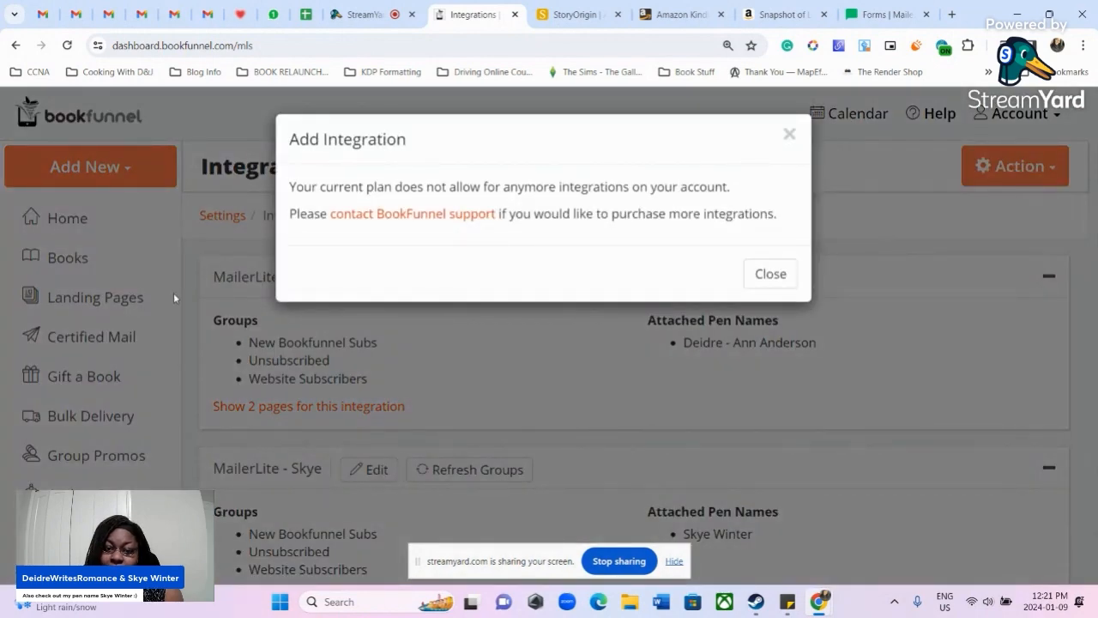
{"action": "left_click", "coordinate": [790, 134]}
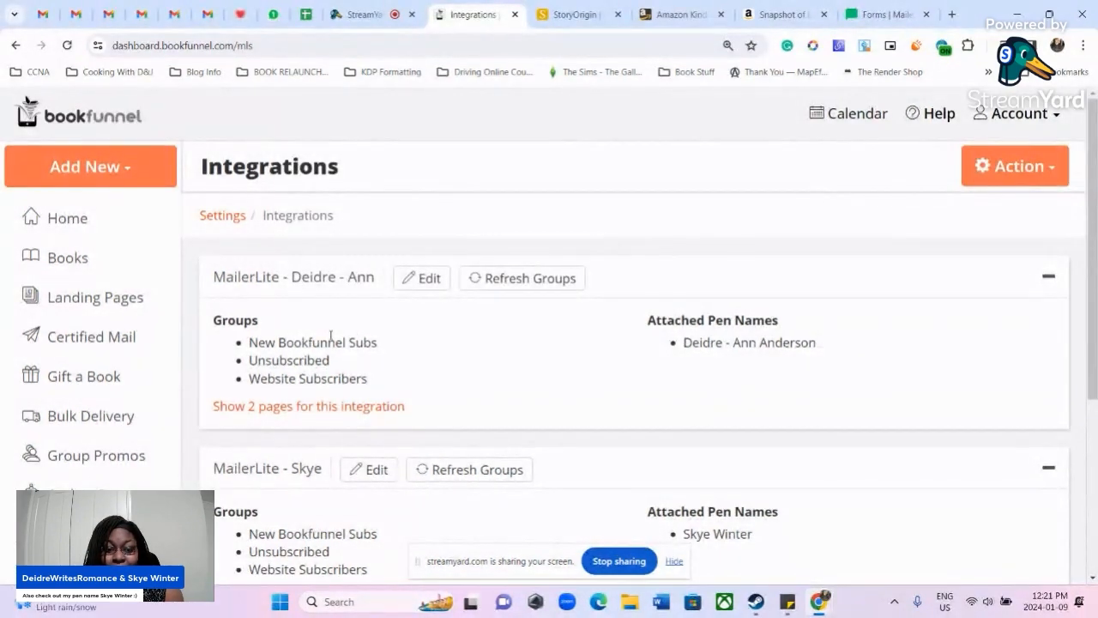
Open the second MailerLite integration for editing and review its API key, subscriber file and attached pen name settings
{"action": "scroll", "coordinate": [399, 344], "scroll_direction": "down", "scroll_amount": 1}
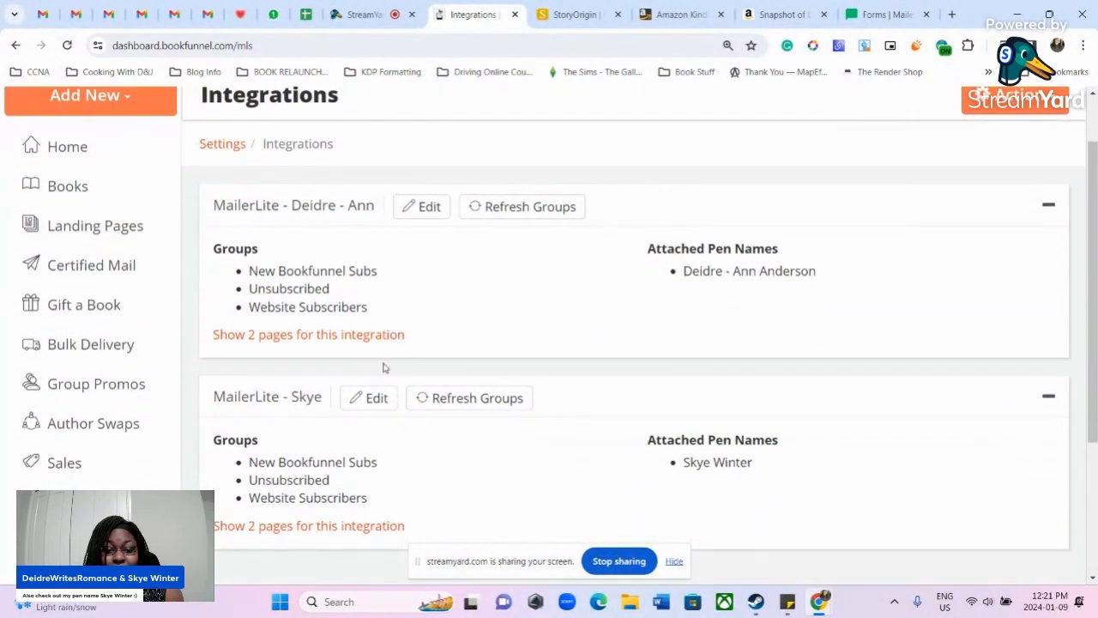
{"action": "left_click", "coordinate": [377, 399]}
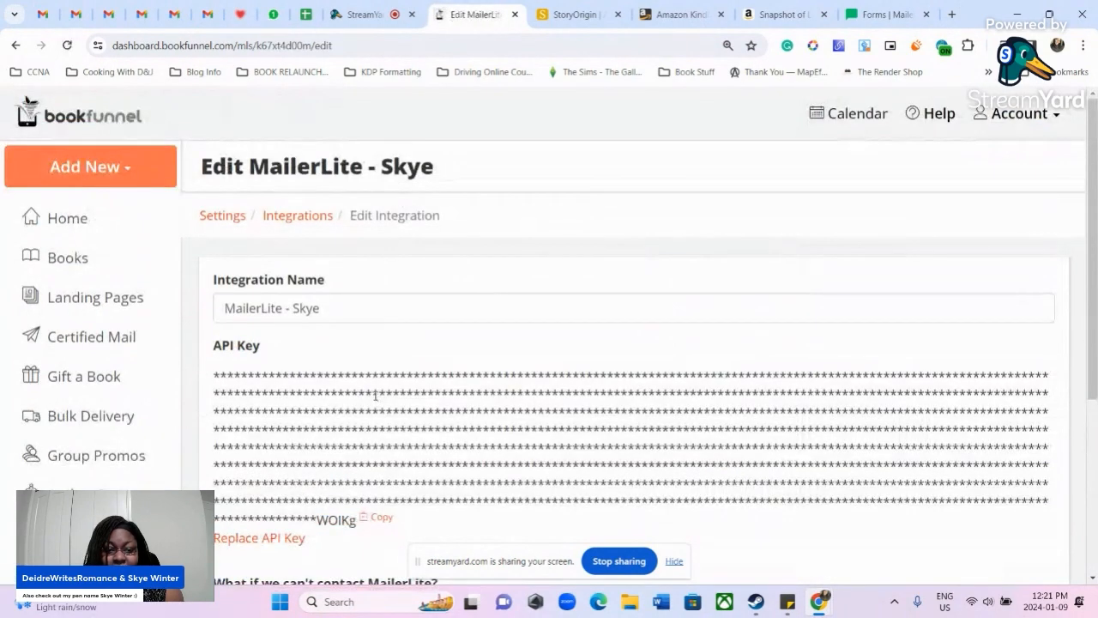
{"action": "scroll", "coordinate": [319, 375], "scroll_direction": "down", "scroll_amount": 4}
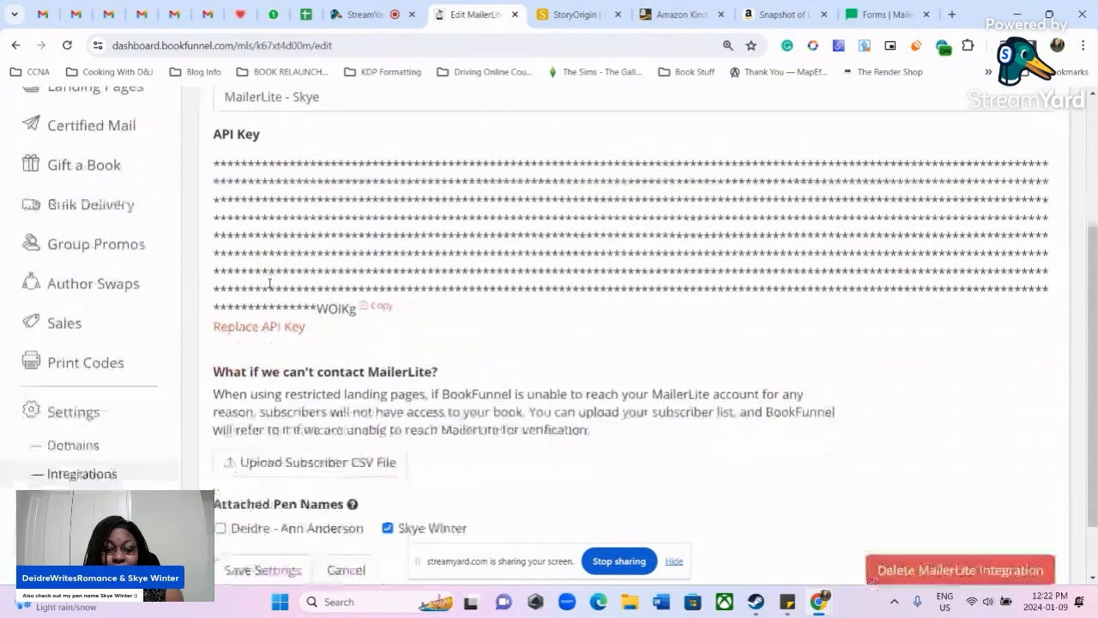
Leave the second MailerLite integration's edit page and return to the list of integrations
{"action": "scroll", "coordinate": [270, 283], "scroll_direction": "up", "scroll_amount": 4}
{"action": "left_click", "coordinate": [283, 217]}
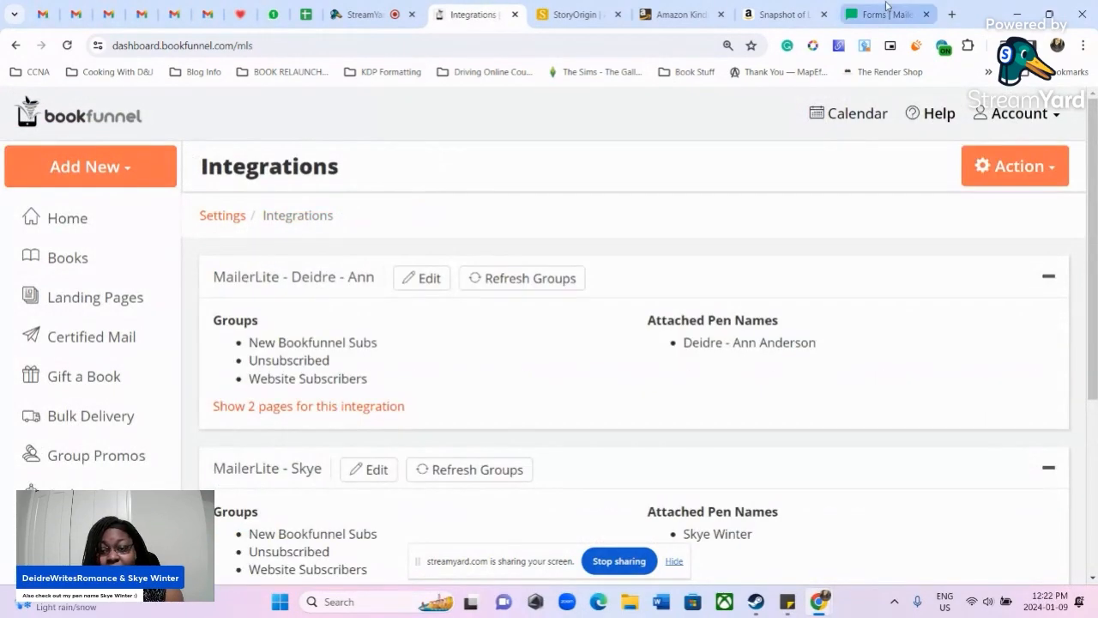
Switch to MailerLite, start a new automation from the automations list and browse the available templates
{"action": "left_click", "coordinate": [886, 8]}
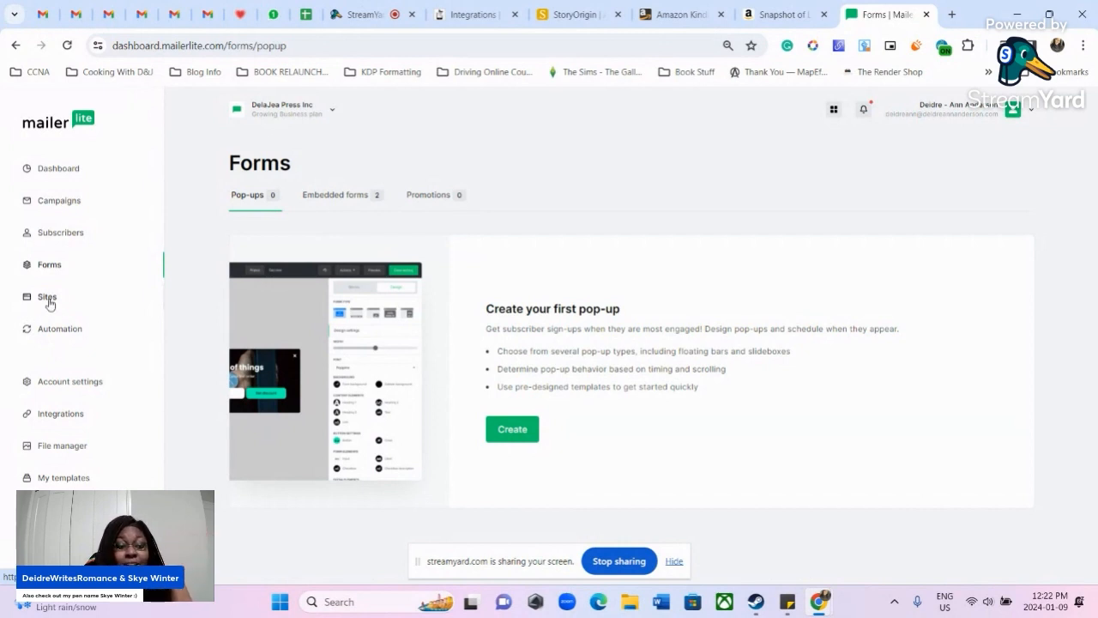
{"action": "left_click", "coordinate": [58, 334]}
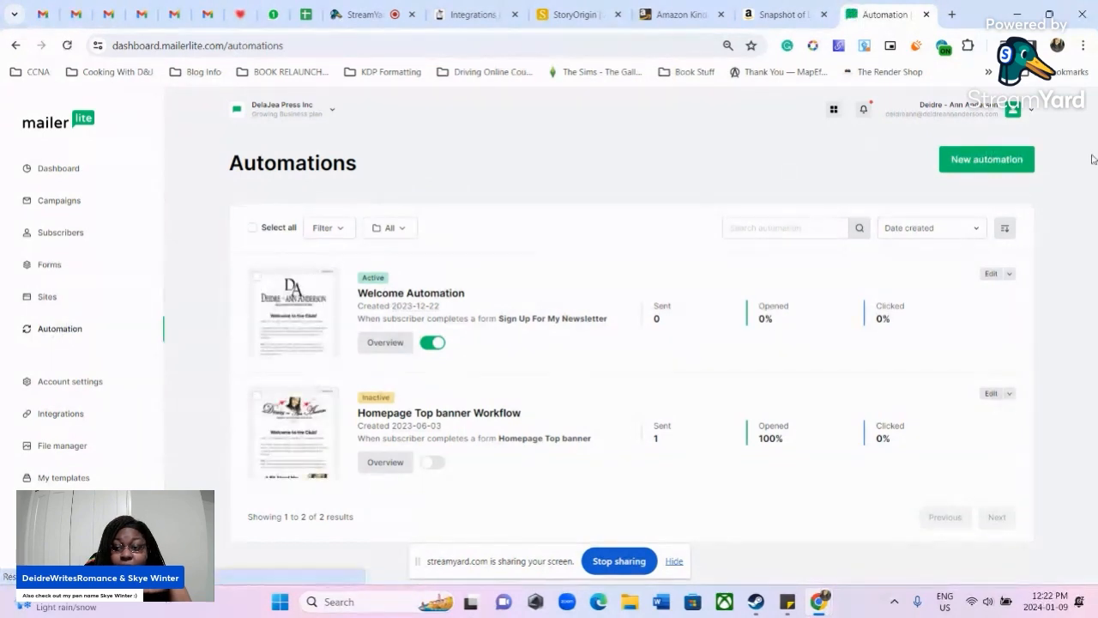
{"action": "left_click", "coordinate": [988, 165]}
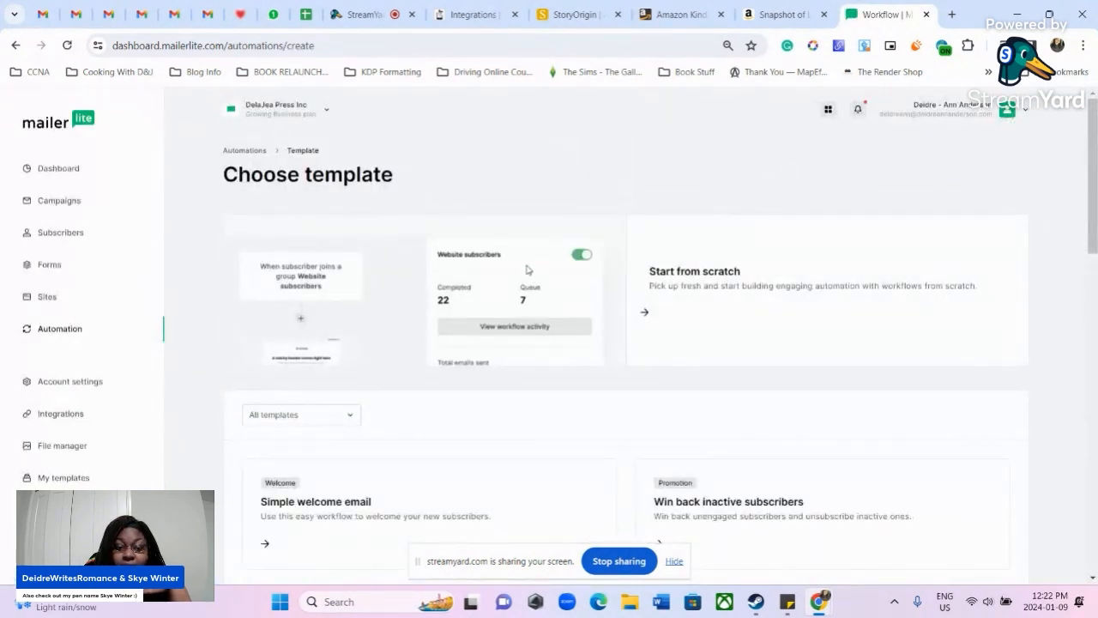
{"action": "scroll", "coordinate": [527, 262], "scroll_direction": "down", "scroll_amount": 3}
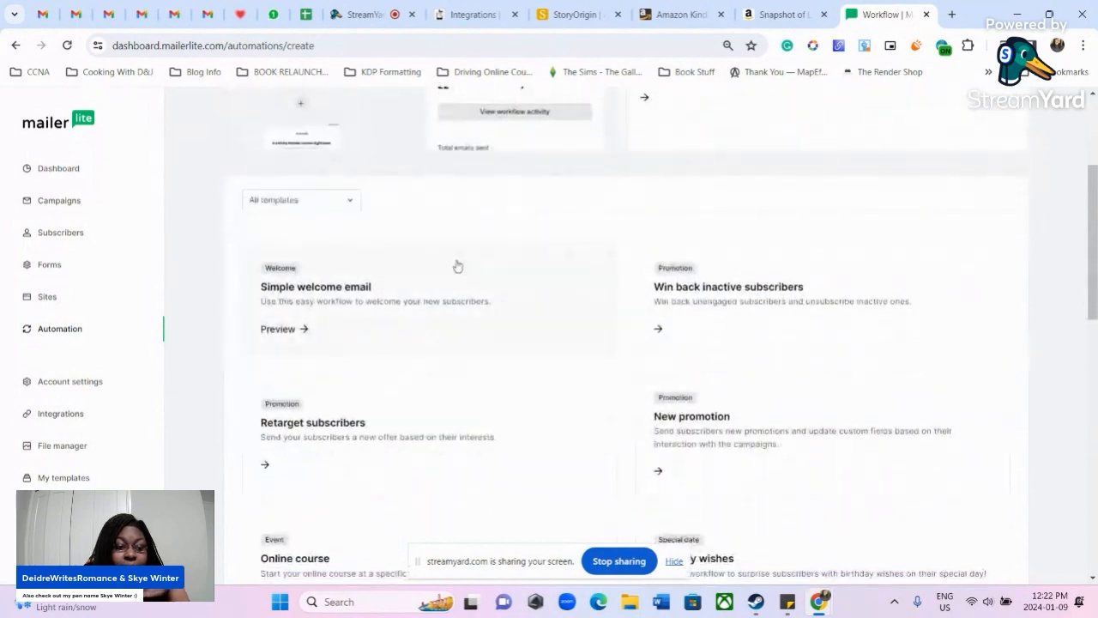
{"action": "scroll", "coordinate": [463, 267], "scroll_direction": "up", "scroll_amount": 2}
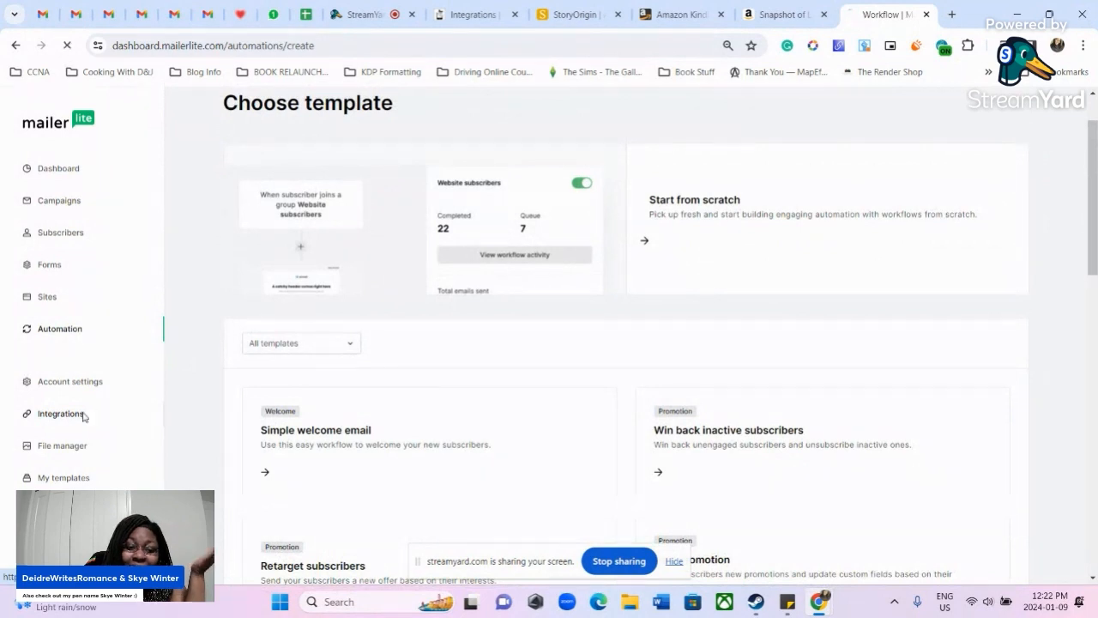
Browse MailerLite's available integrations and open the API integration to examine where tokens are generated
{"action": "left_click", "coordinate": [81, 416]}
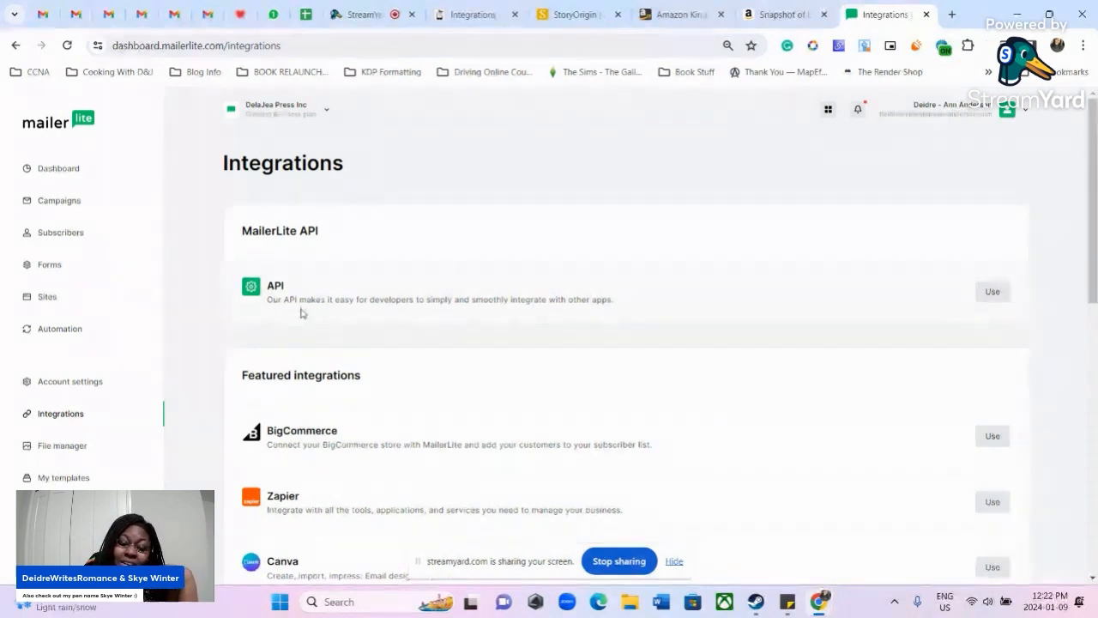
{"action": "scroll", "coordinate": [301, 310], "scroll_direction": "down", "scroll_amount": 2}
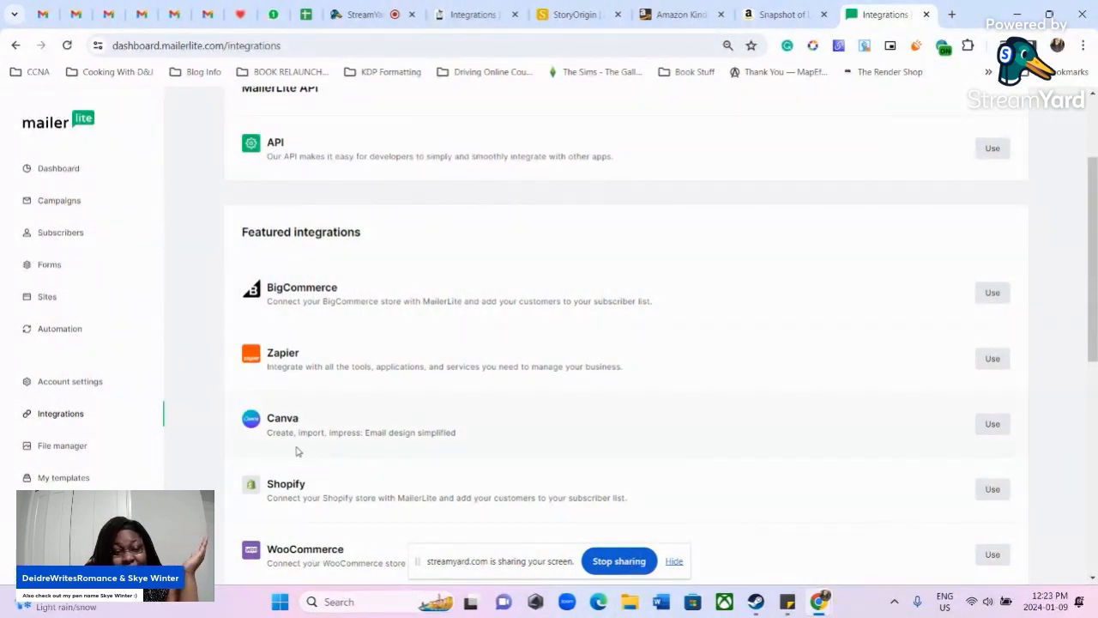
{"action": "scroll", "coordinate": [347, 348], "scroll_direction": "down", "scroll_amount": 6}
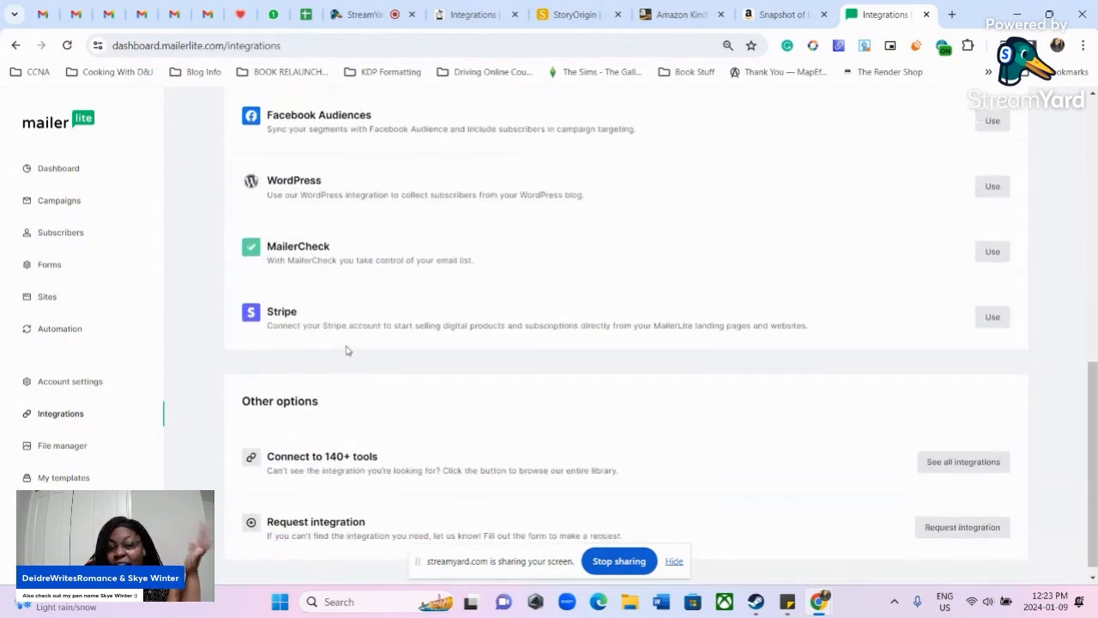
{"action": "scroll", "coordinate": [347, 348], "scroll_direction": "up", "scroll_amount": 10}
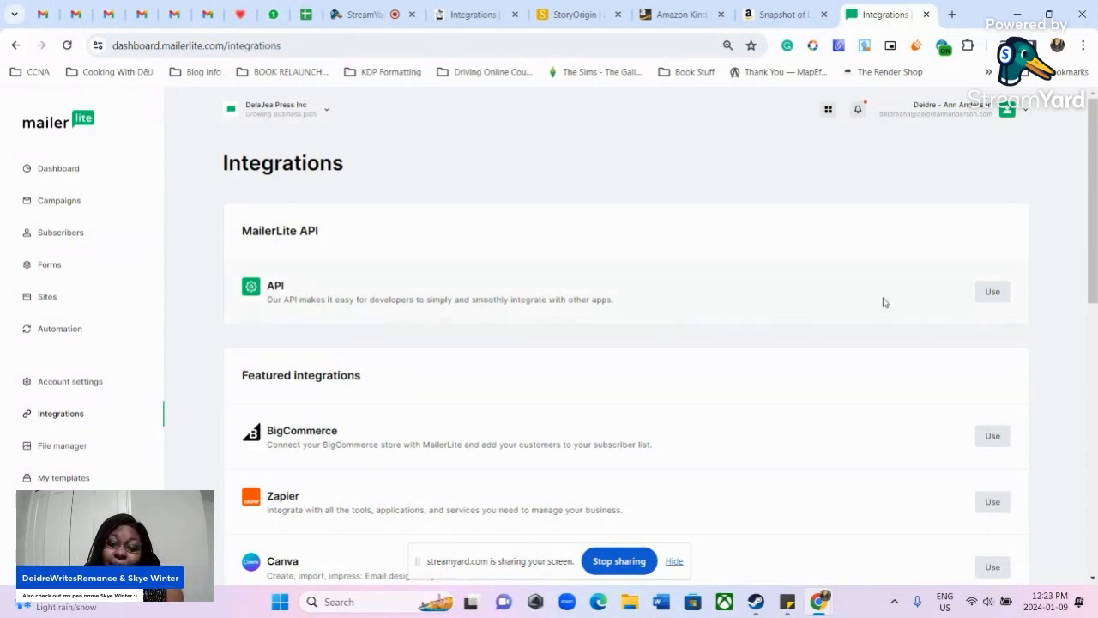
{"action": "left_click", "coordinate": [988, 292]}
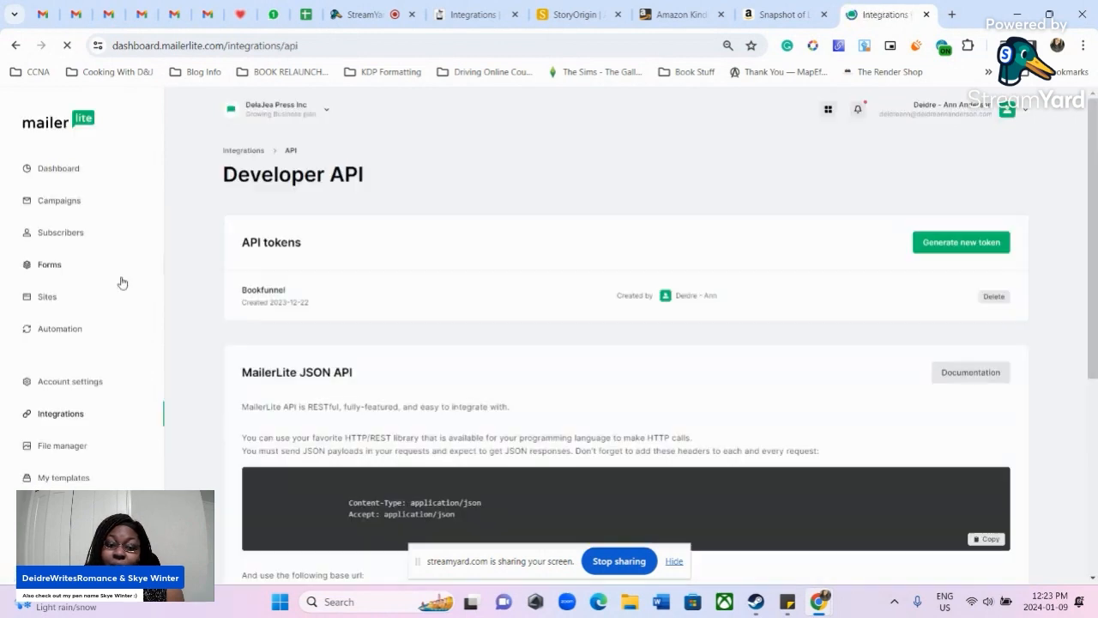
{"action": "scroll", "coordinate": [502, 335], "scroll_direction": "down", "scroll_amount": 1}
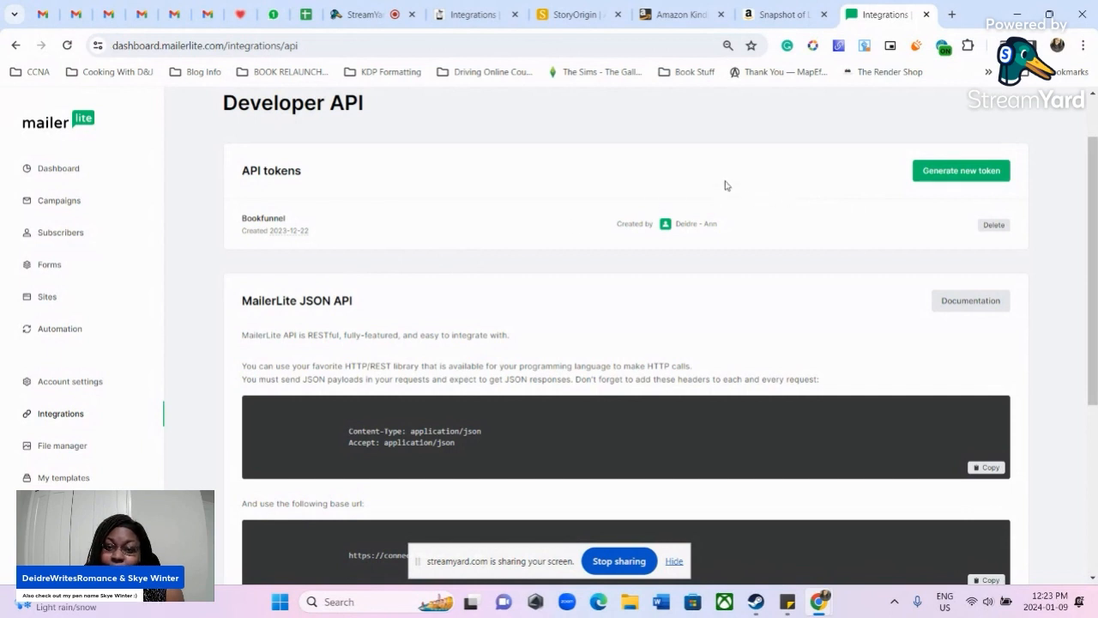
Glance at the BookFunnel integrations, return to MailerLite and open its automations list
{"action": "left_click", "coordinate": [473, 15]}
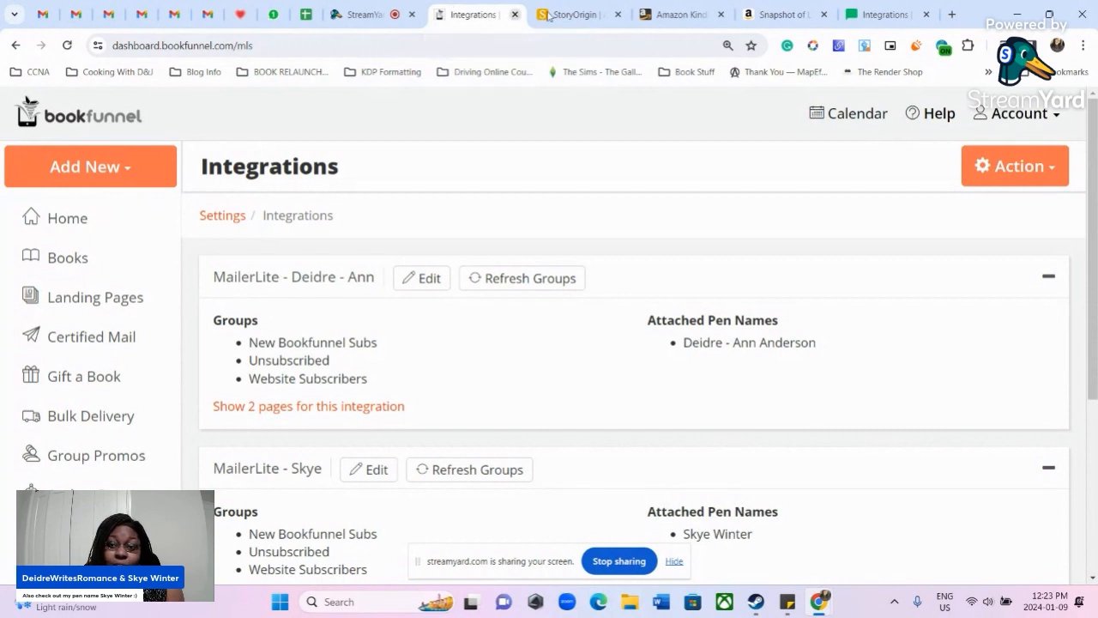
{"action": "left_click", "coordinate": [861, 10]}
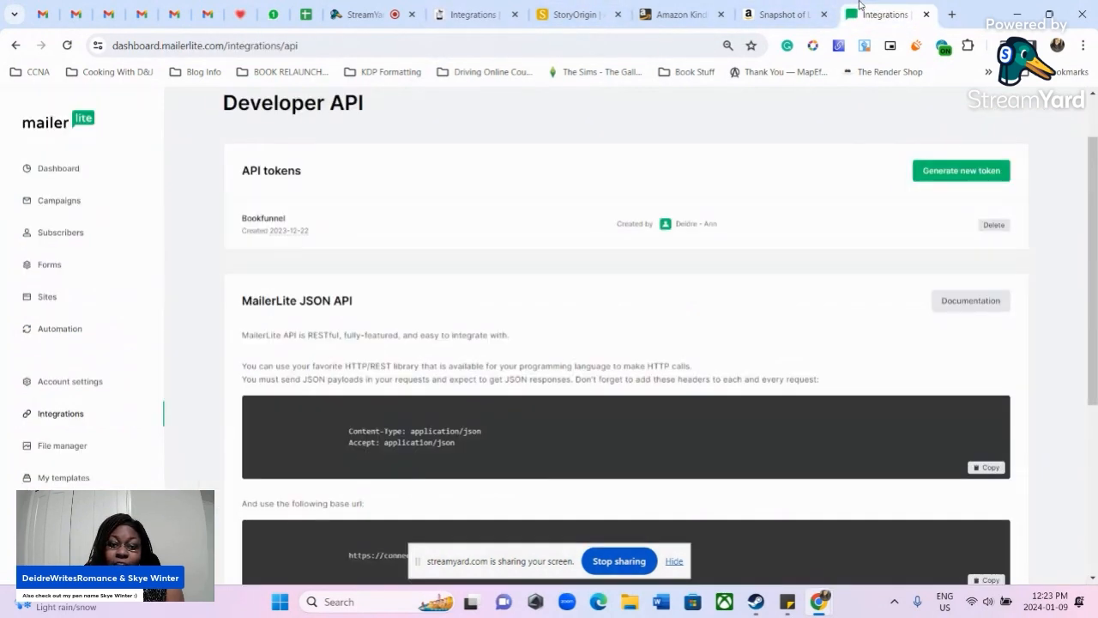
{"action": "left_click", "coordinate": [74, 334]}
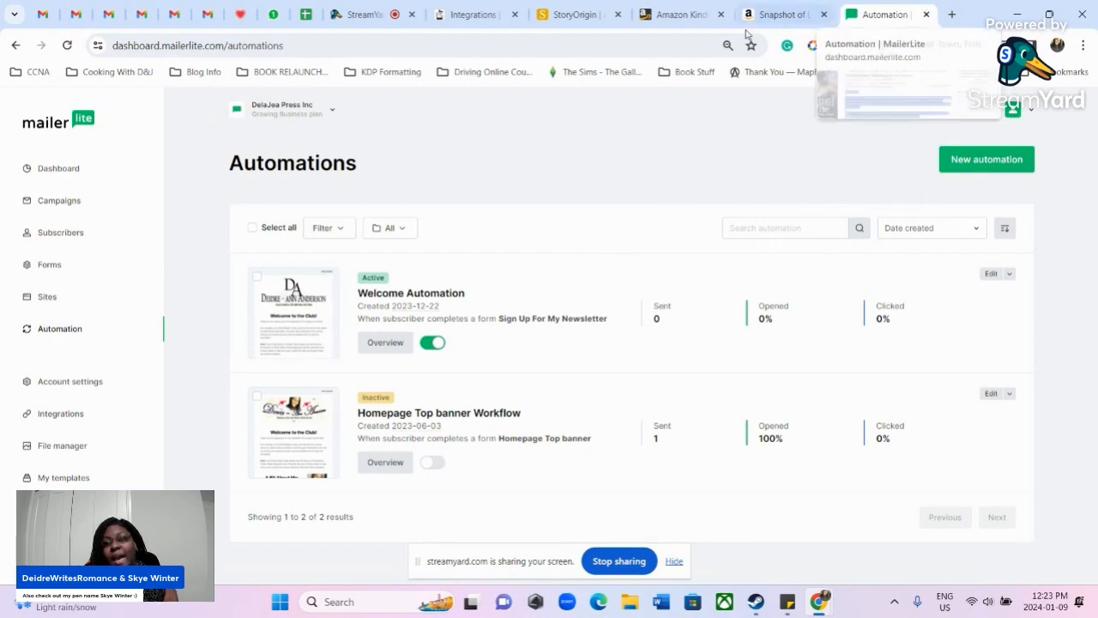
Switch to BookFunnel and open the newest Snapshot of Love (opt-in required) landing page
{"action": "left_click", "coordinate": [571, 19]}
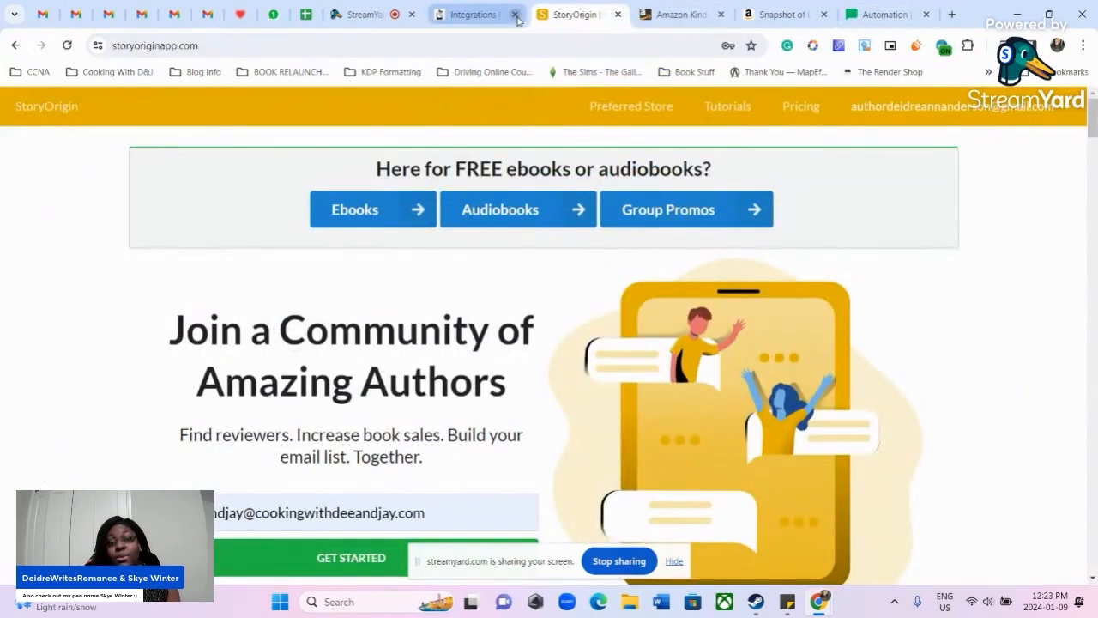
{"action": "left_click", "coordinate": [483, 17]}
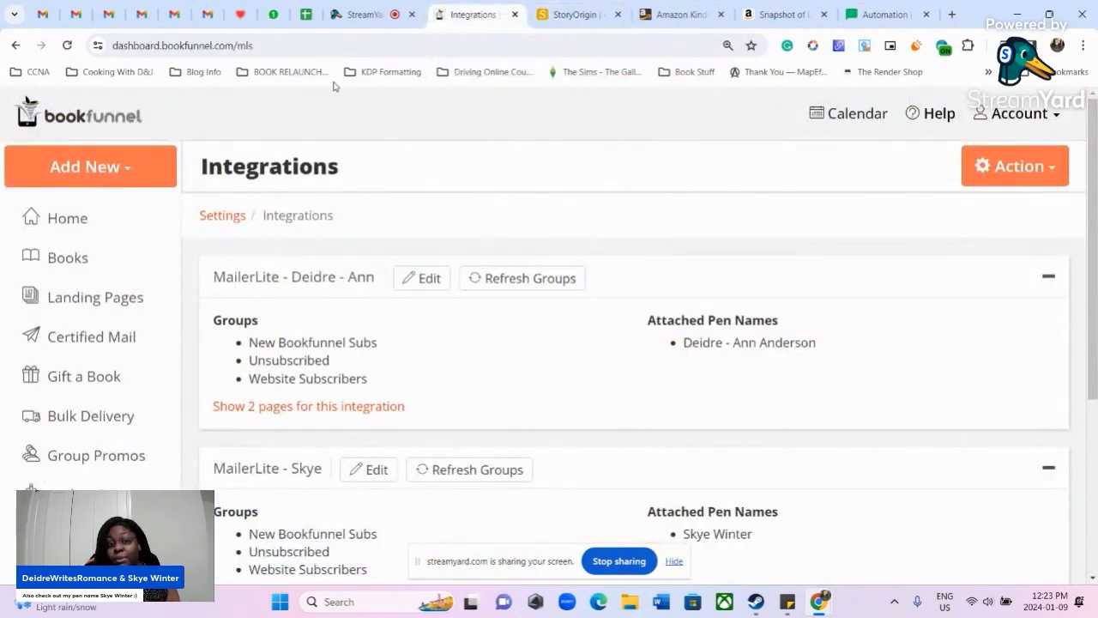
{"action": "left_click", "coordinate": [105, 307]}
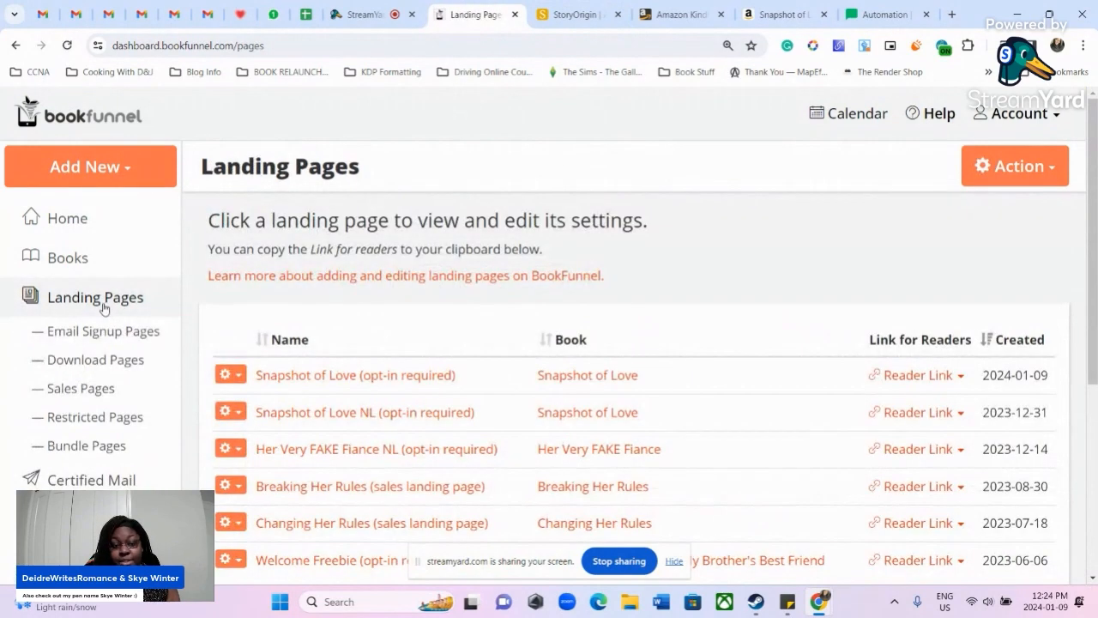
{"action": "left_click", "coordinate": [396, 381]}
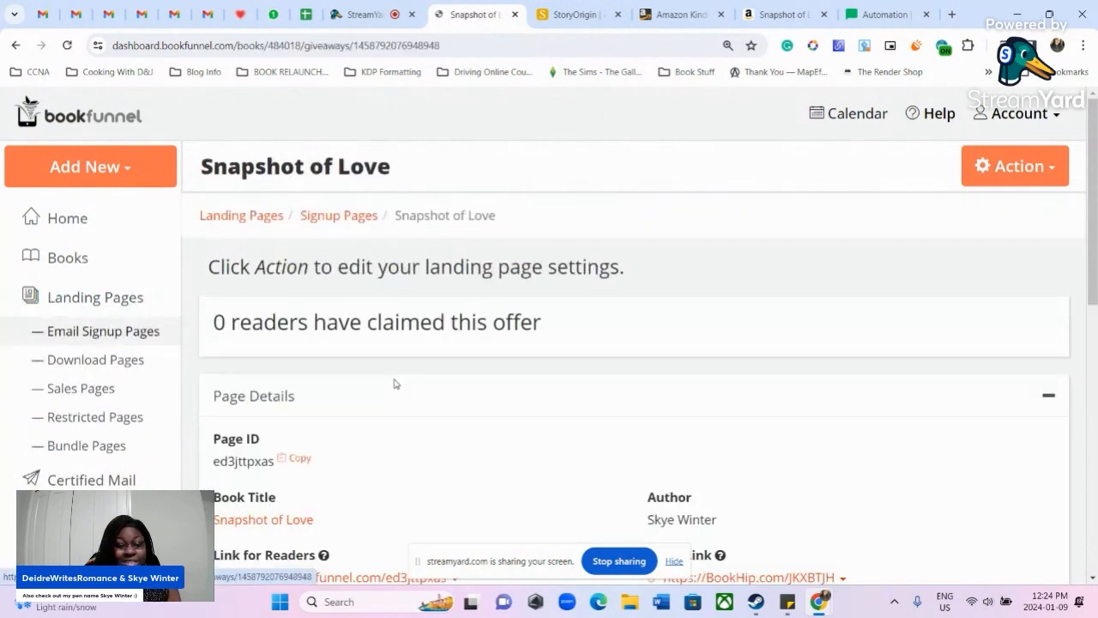
Highlight the Link for Readers and the Short Link in the Snapshot of Love page details
{"action": "scroll", "coordinate": [397, 382], "scroll_direction": "down", "scroll_amount": 3}
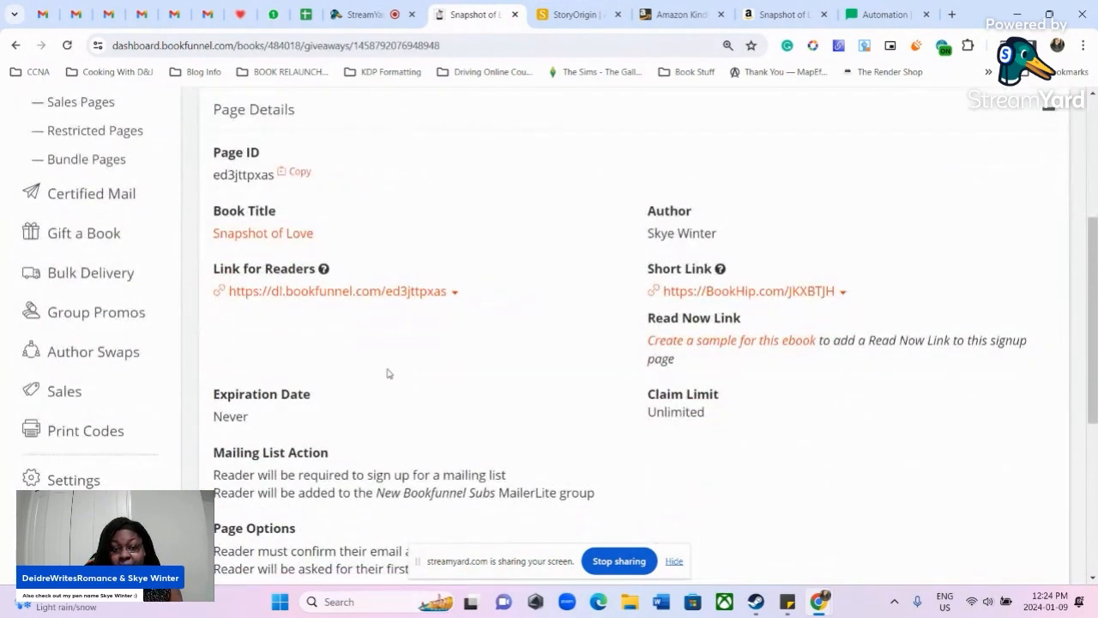
{"action": "left_click_drag", "start_coordinate": [461, 297], "coordinate": [221, 313]}
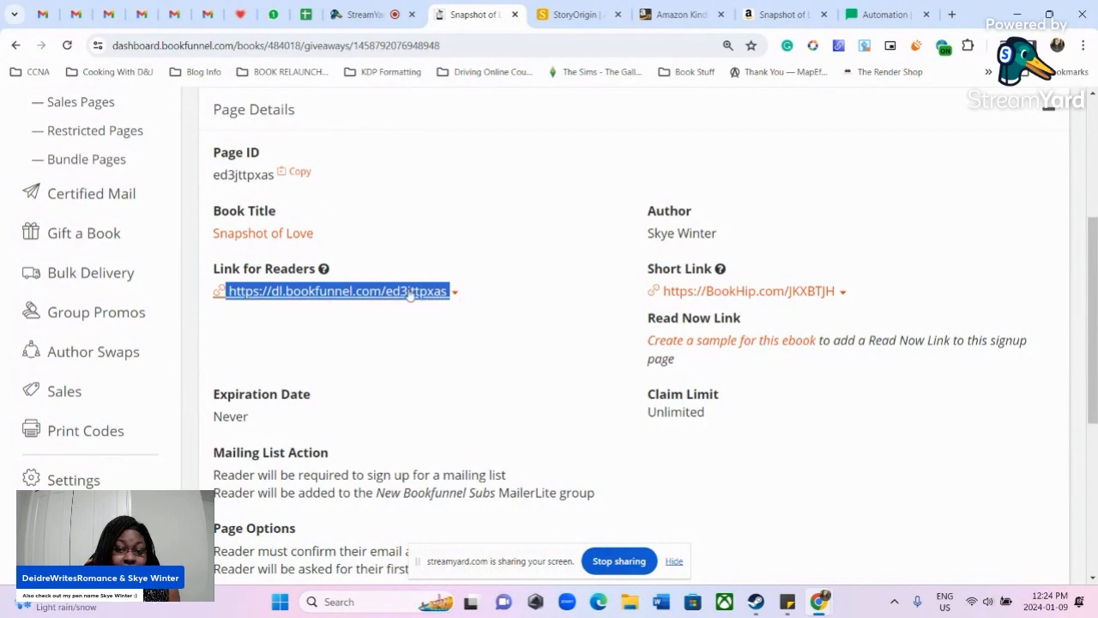
{"action": "left_click_drag", "start_coordinate": [859, 290], "coordinate": [644, 292]}
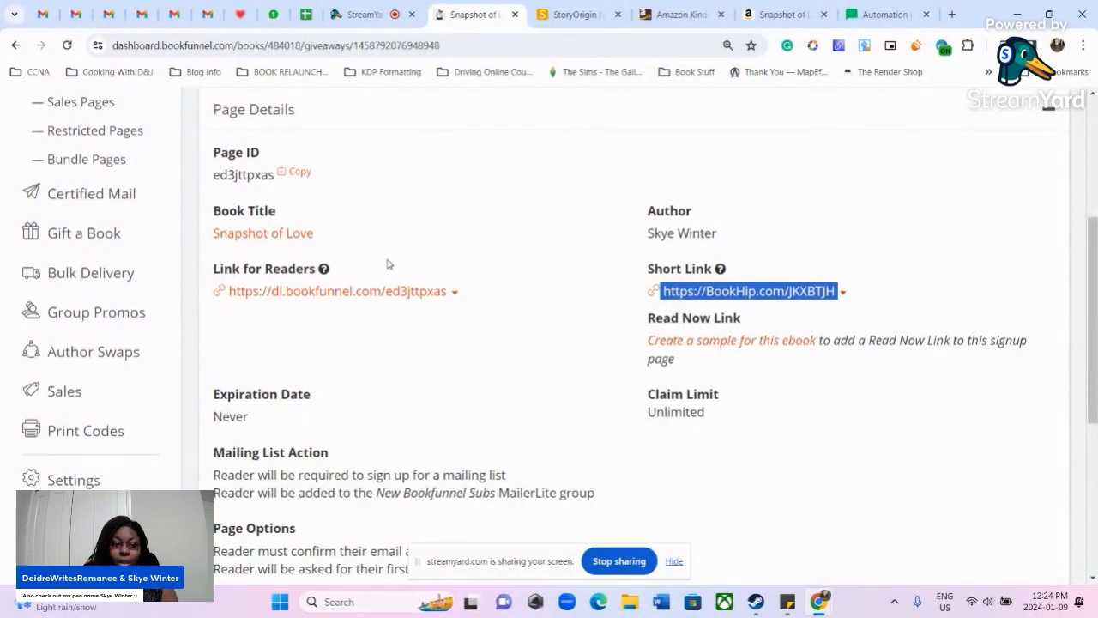
Open the Gift a Book page and review its options for sending a gift
{"action": "left_click", "coordinate": [104, 230]}
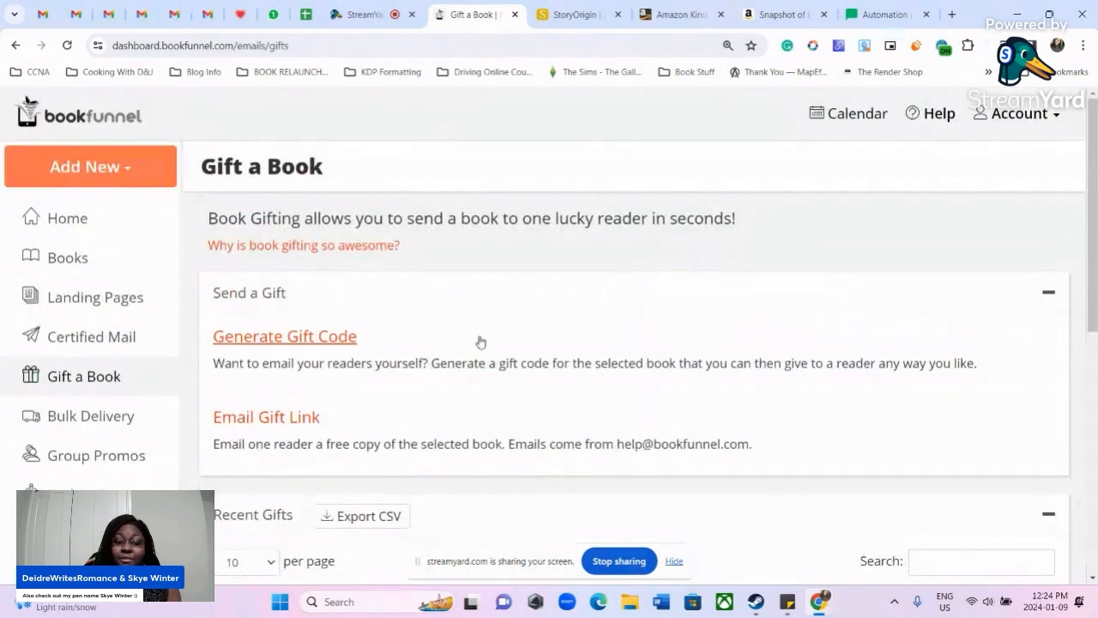
{"action": "scroll", "coordinate": [471, 349], "scroll_direction": "down", "scroll_amount": 3}
{"action": "scroll", "coordinate": [468, 353], "scroll_direction": "up", "scroll_amount": 3}
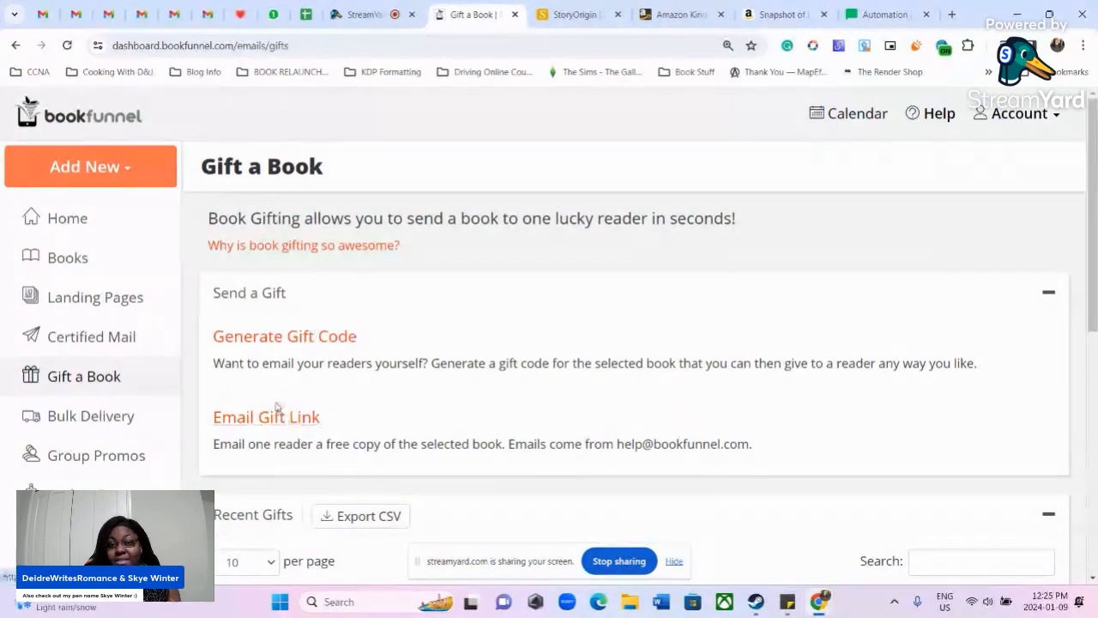
Close BookFunnel and open the author dashboard in StoryOrigin
{"action": "left_click", "coordinate": [515, 14]}
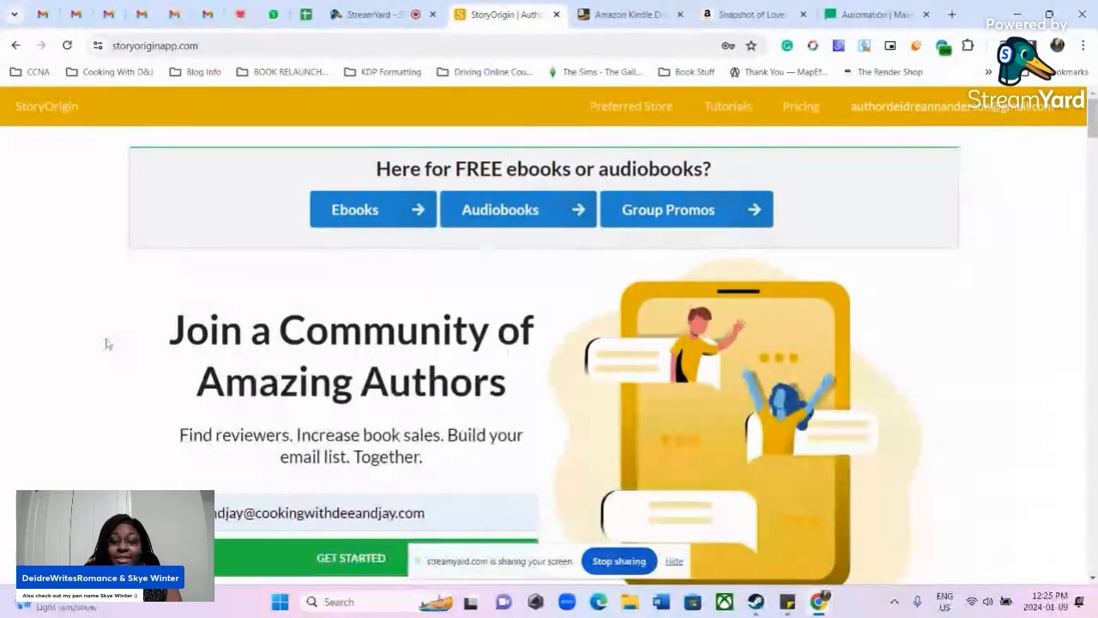
{"action": "left_click", "coordinate": [1023, 110]}
{"action": "left_click", "coordinate": [903, 176]}
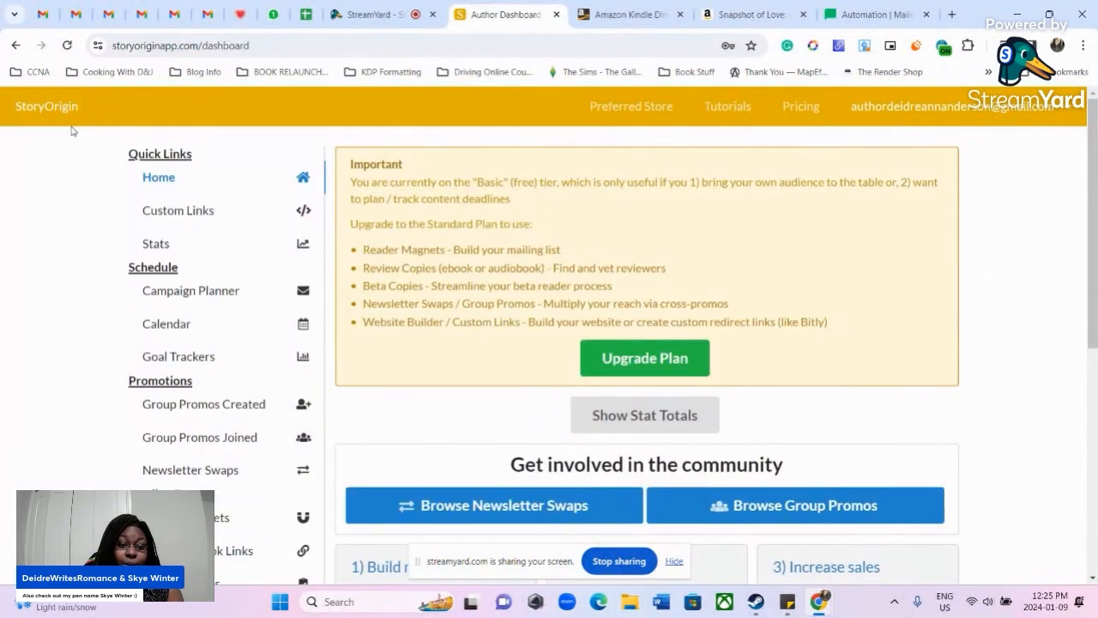
Look through the StoryOrigin dashboard's landing page tools and open Reader Magnets
{"action": "scroll", "coordinate": [125, 253], "scroll_direction": "down", "scroll_amount": 3}
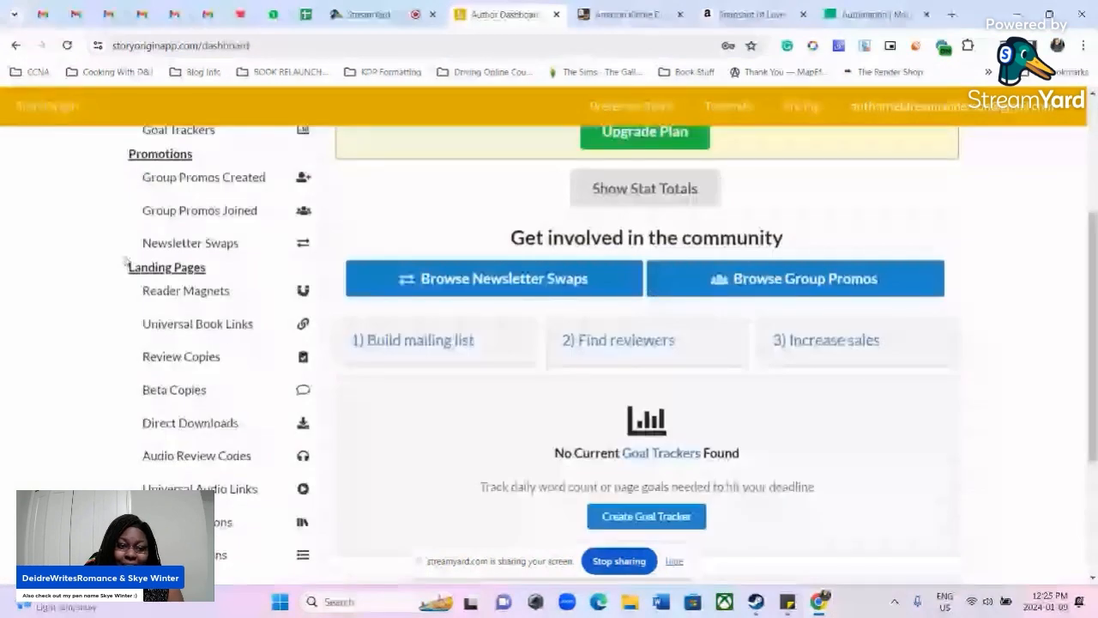
{"action": "scroll", "coordinate": [127, 263], "scroll_direction": "down", "scroll_amount": 1}
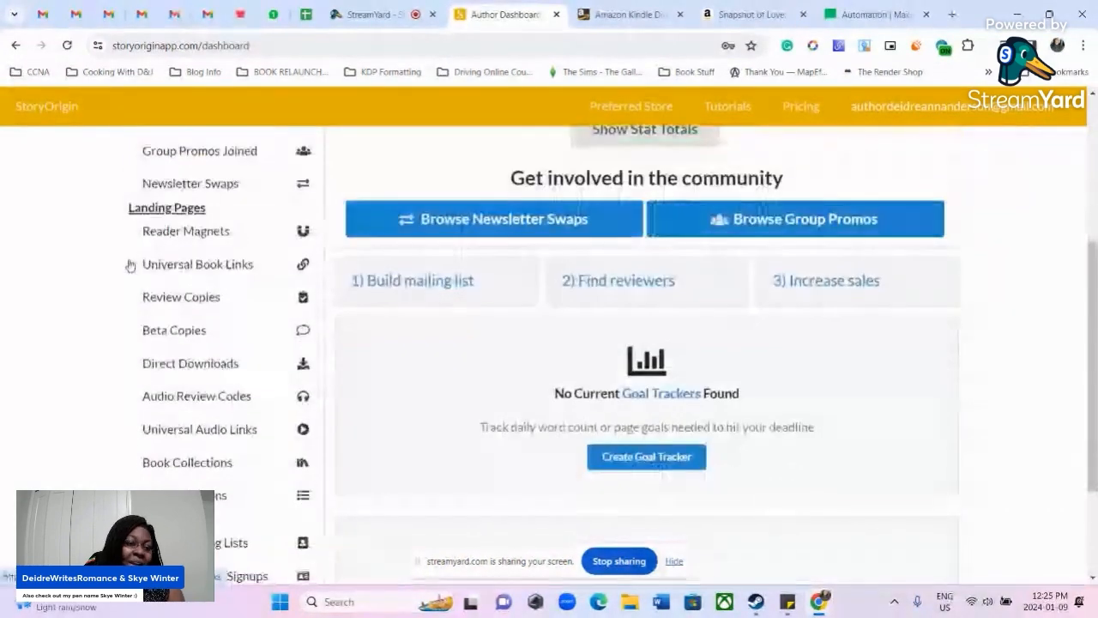
{"action": "scroll", "coordinate": [129, 260], "scroll_direction": "up", "scroll_amount": 1}
{"action": "scroll", "coordinate": [130, 259], "scroll_direction": "down", "scroll_amount": 2}
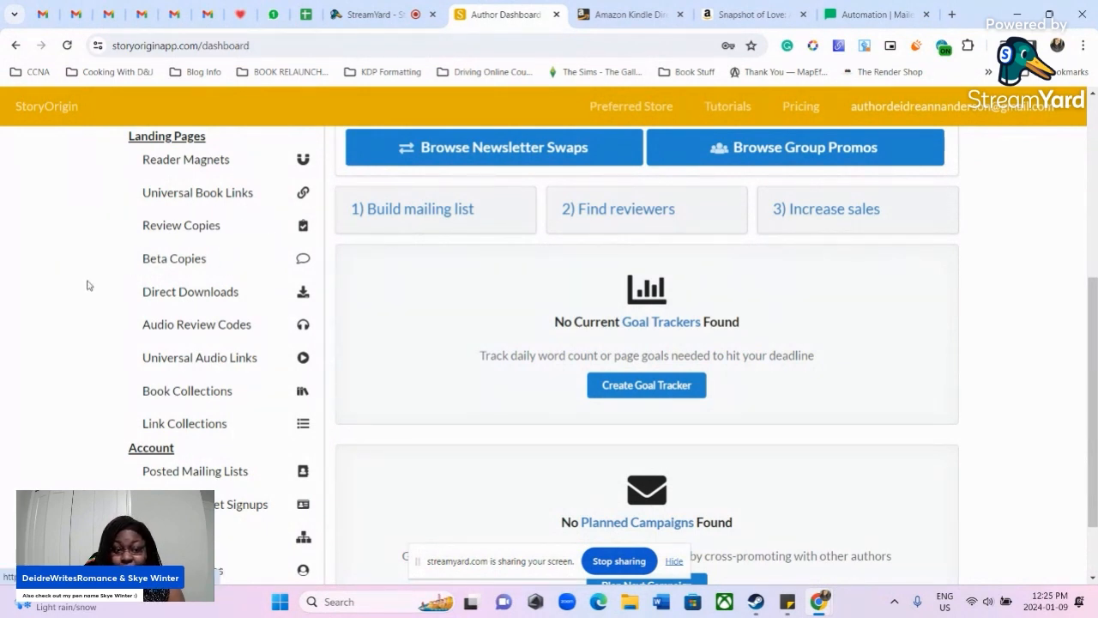
{"action": "left_click", "coordinate": [190, 161]}
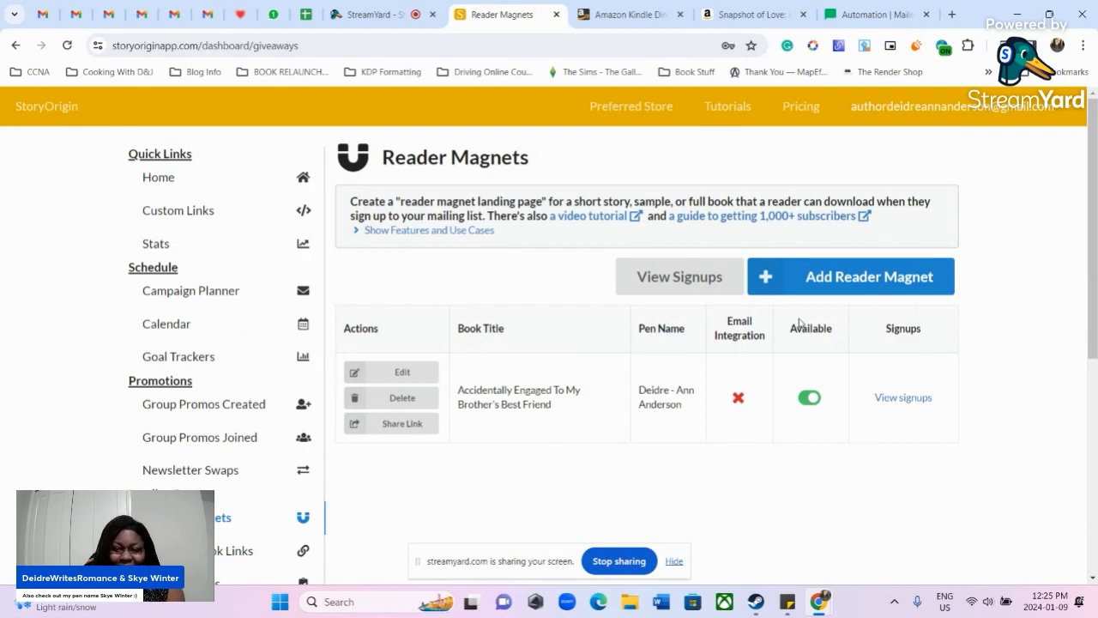
Try to add a new reader magnet, then return to the reader magnets list
{"action": "left_click", "coordinate": [803, 284]}
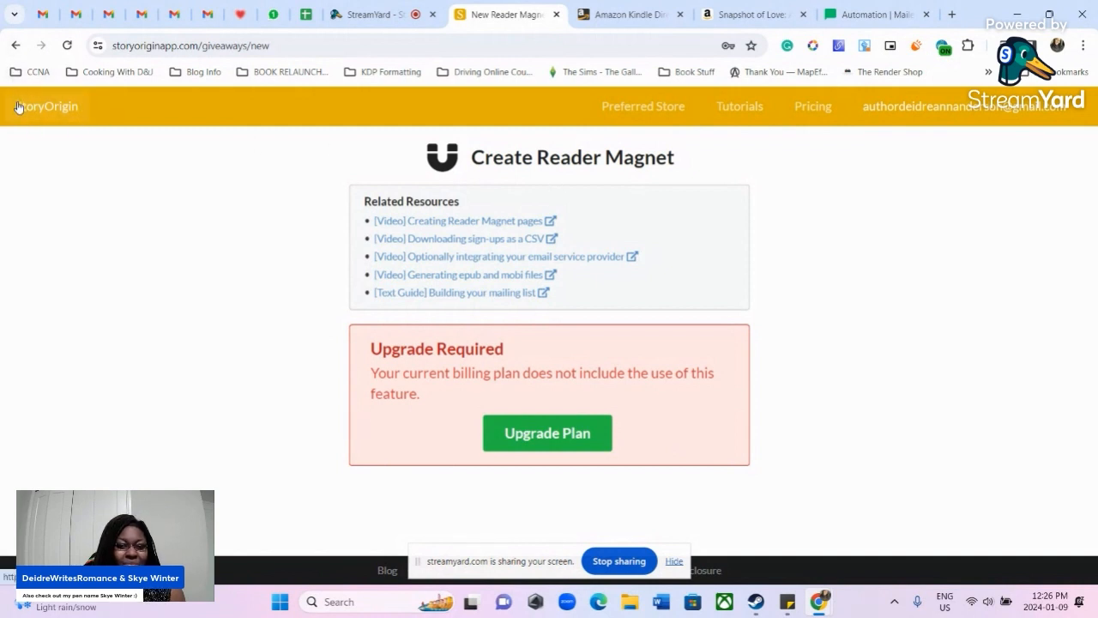
{"action": "left_click", "coordinate": [16, 45]}
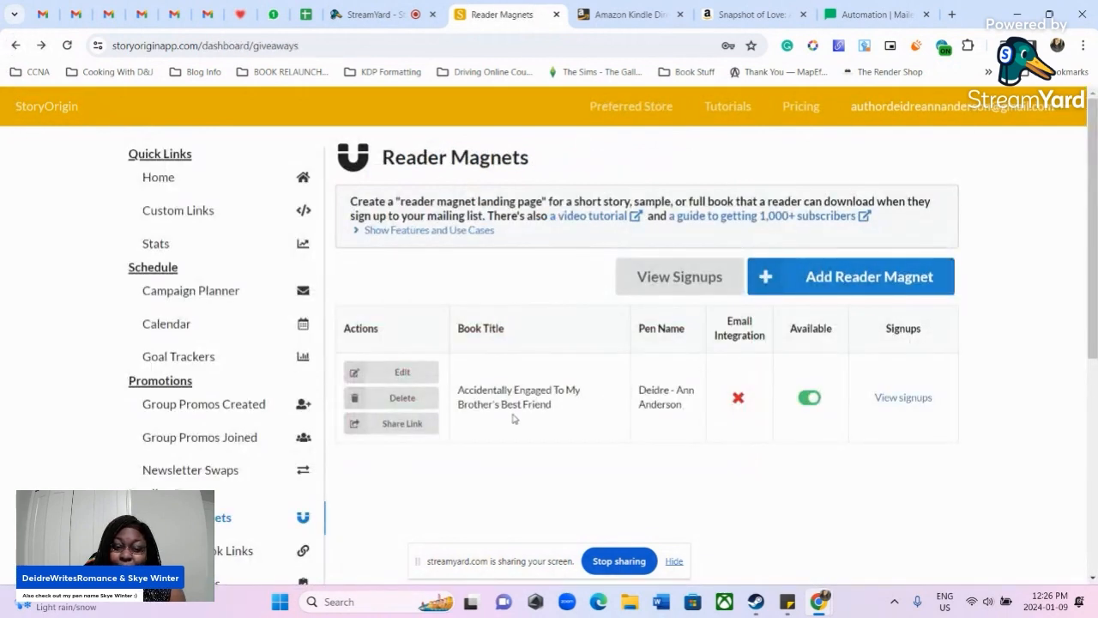
Open the Accidentally Engaged To My Brother's Best Friend reader magnet for editing and review its landing page details
{"action": "left_click", "coordinate": [412, 380]}
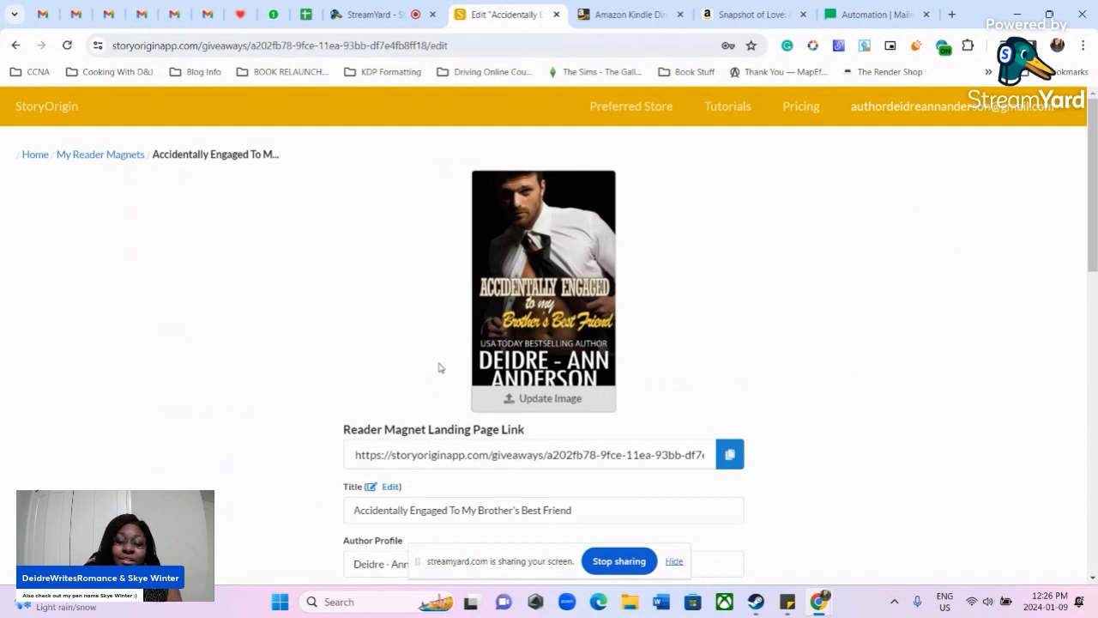
{"action": "scroll", "coordinate": [554, 411], "scroll_direction": "down", "scroll_amount": 1}
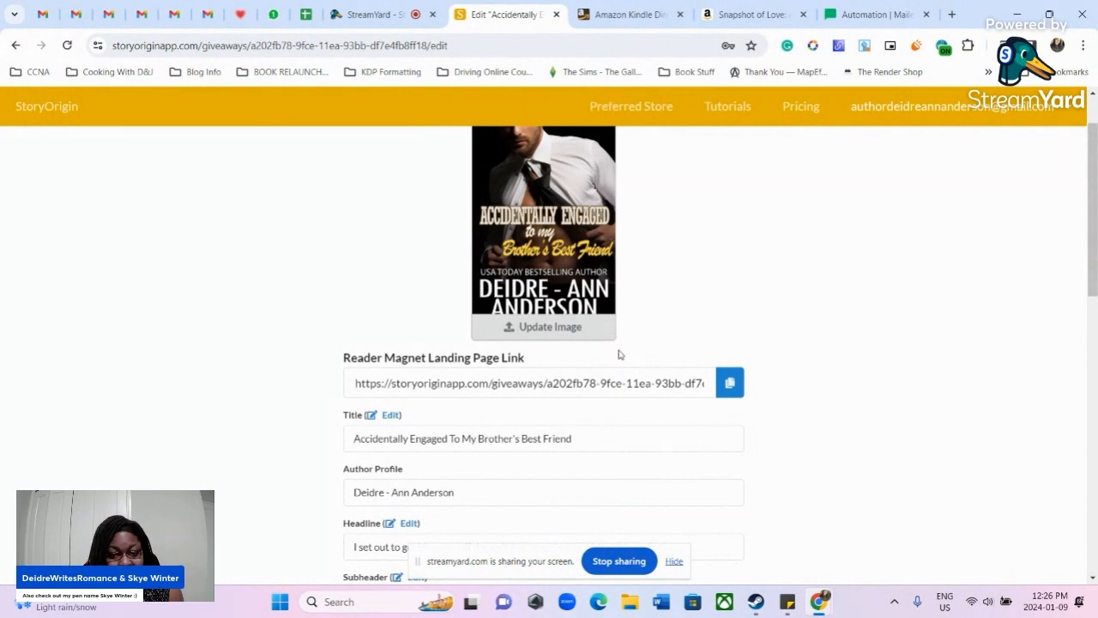
{"action": "scroll", "coordinate": [346, 350], "scroll_direction": "down", "scroll_amount": 2}
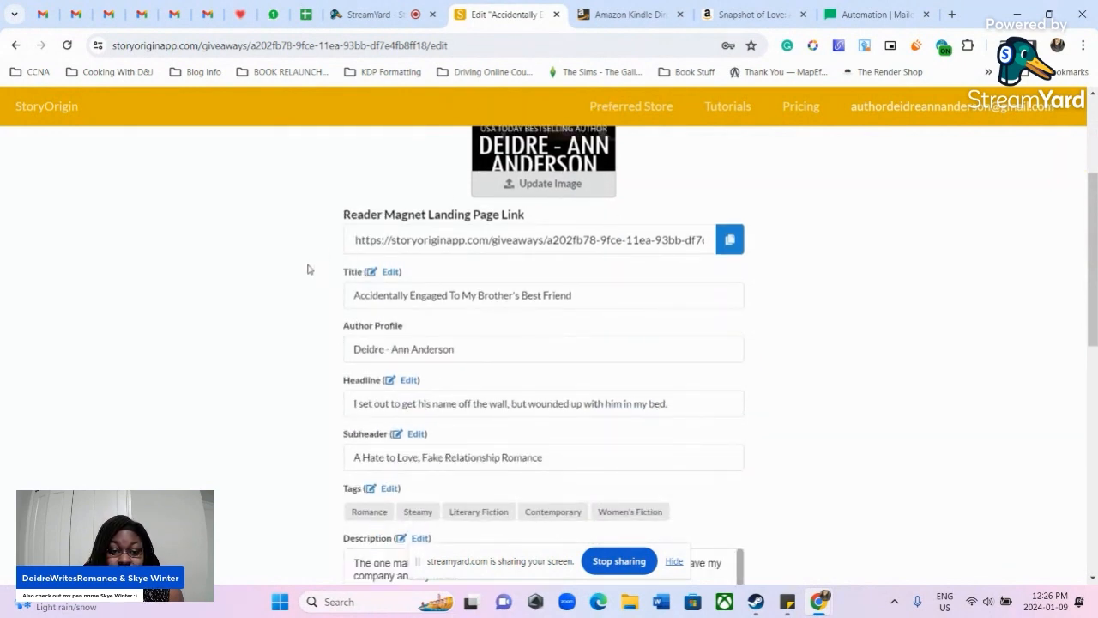
Examine the reader magnet's title, headline, subheader, tags, description, mailing list, tracking pixel and book file settings
{"action": "scroll", "coordinate": [291, 274], "scroll_direction": "down", "scroll_amount": 1}
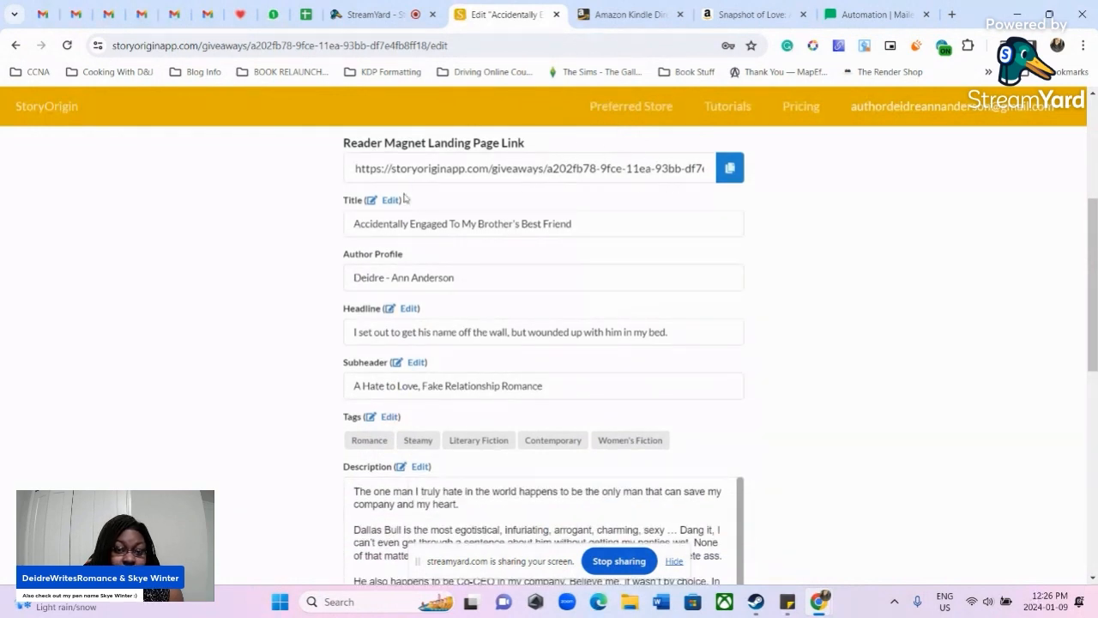
{"action": "scroll", "coordinate": [411, 212], "scroll_direction": "down", "scroll_amount": 1}
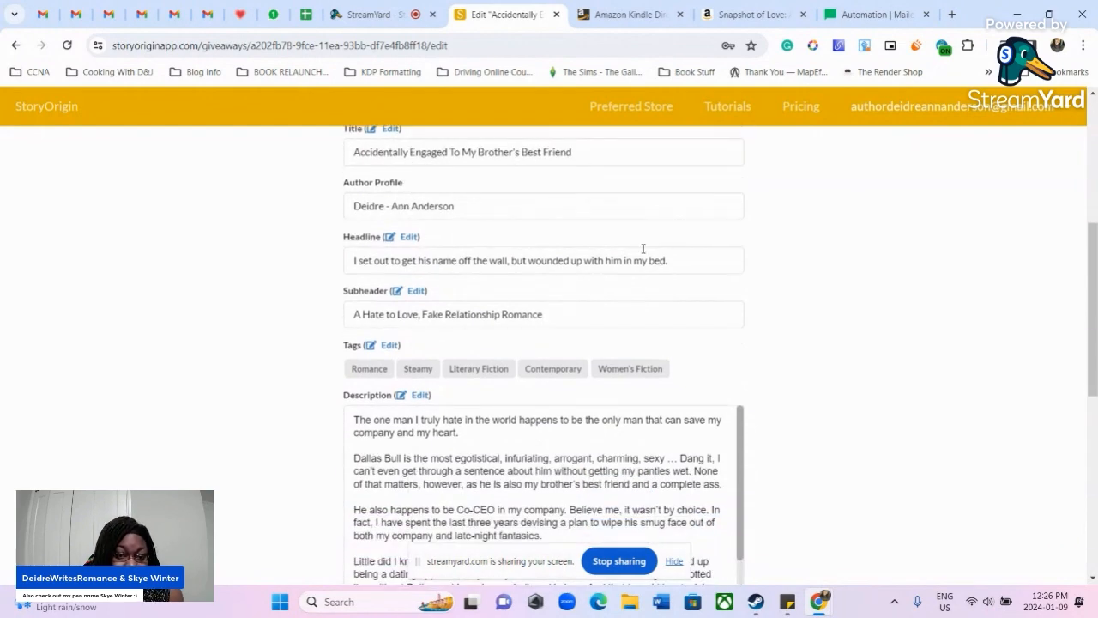
{"action": "scroll", "coordinate": [367, 398], "scroll_direction": "down", "scroll_amount": 3}
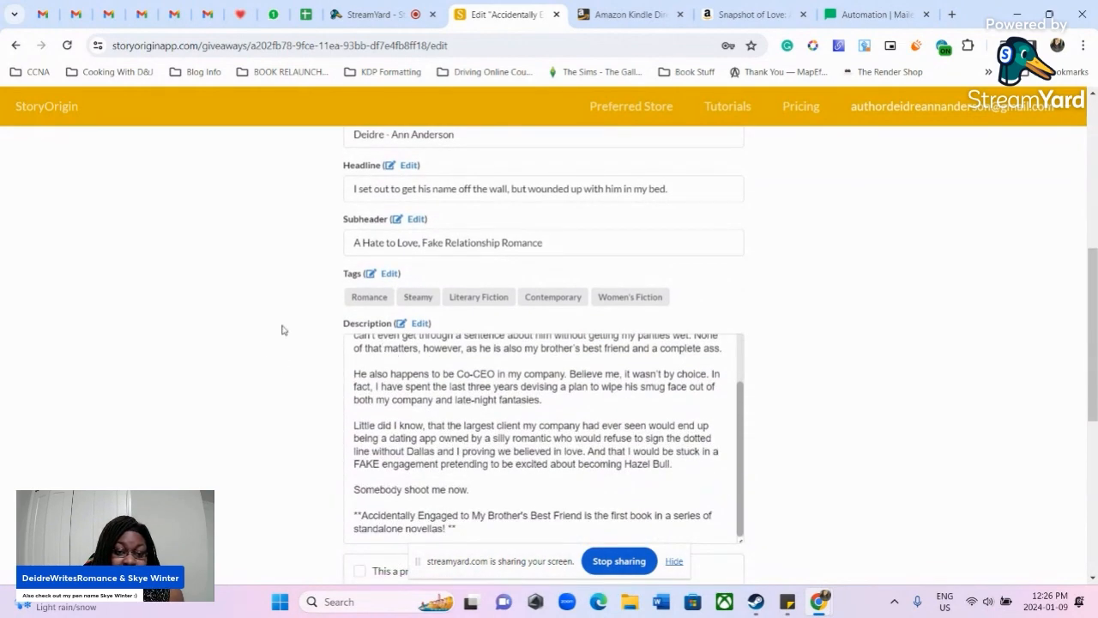
{"action": "scroll", "coordinate": [387, 352], "scroll_direction": "down", "scroll_amount": 3}
{"action": "scroll", "coordinate": [388, 351], "scroll_direction": "down", "scroll_amount": 3}
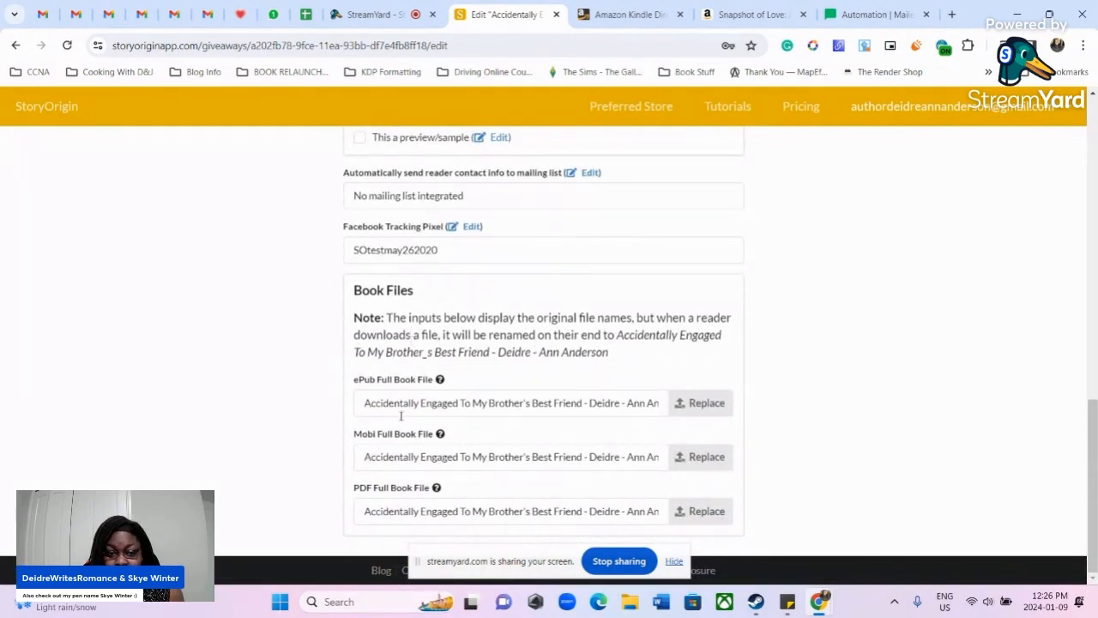
{"action": "scroll", "coordinate": [404, 424], "scroll_direction": "up", "scroll_amount": 2}
{"action": "scroll", "coordinate": [378, 343], "scroll_direction": "down", "scroll_amount": 1}
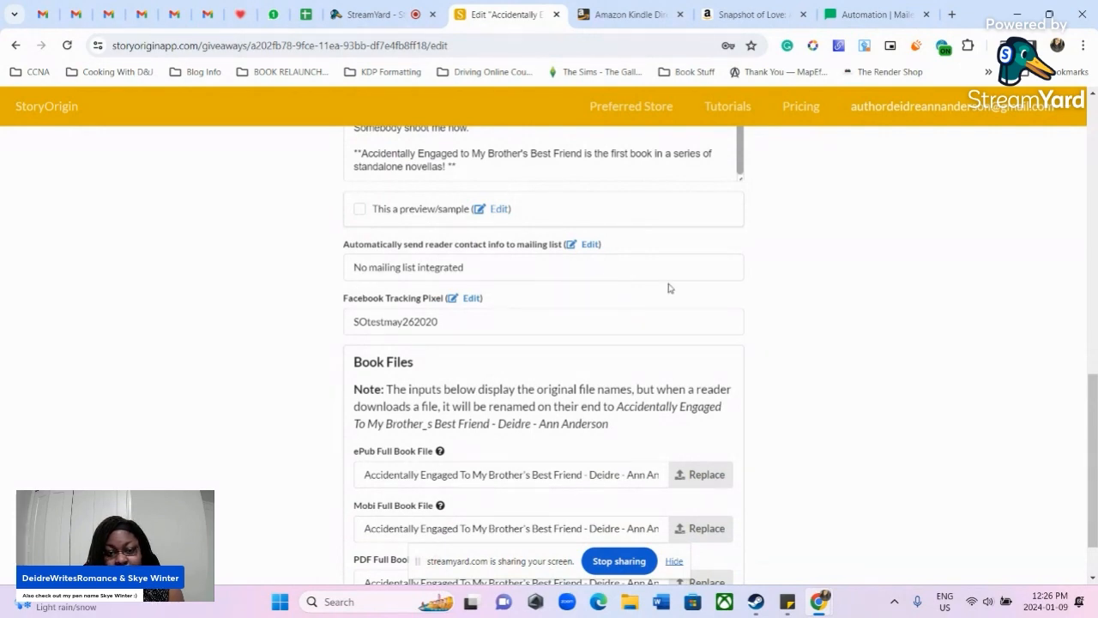
Review the reader magnet's fields again from the preview/sample option back up to the landing page link and cover
{"action": "scroll", "coordinate": [403, 331], "scroll_direction": "up", "scroll_amount": 2}
{"action": "scroll", "coordinate": [407, 335], "scroll_direction": "up", "scroll_amount": 1}
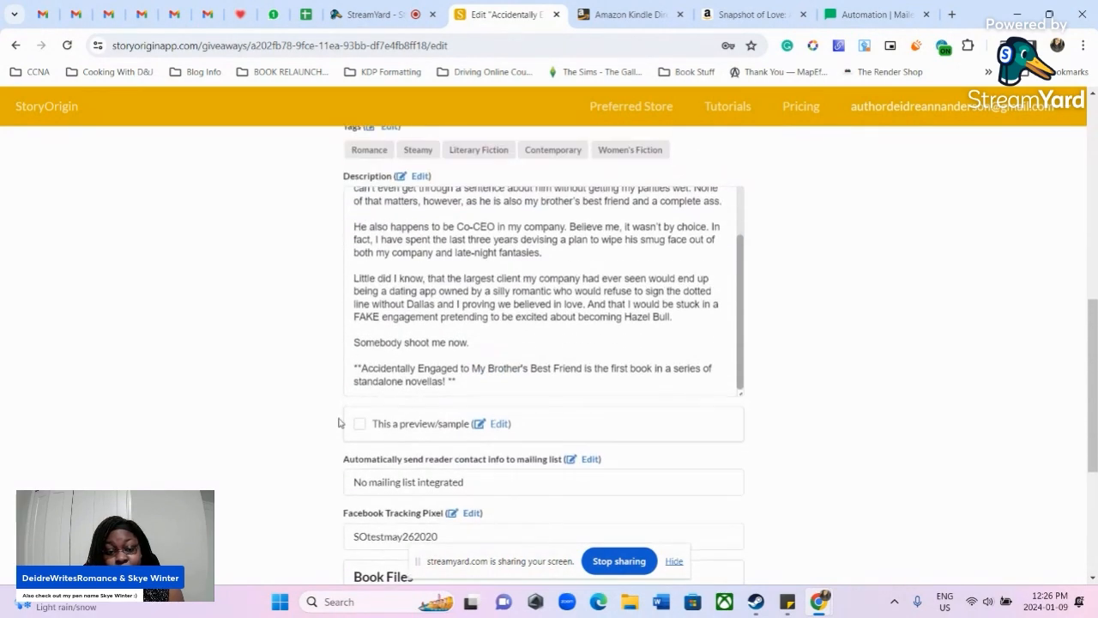
{"action": "scroll", "coordinate": [438, 523], "scroll_direction": "up", "scroll_amount": 3}
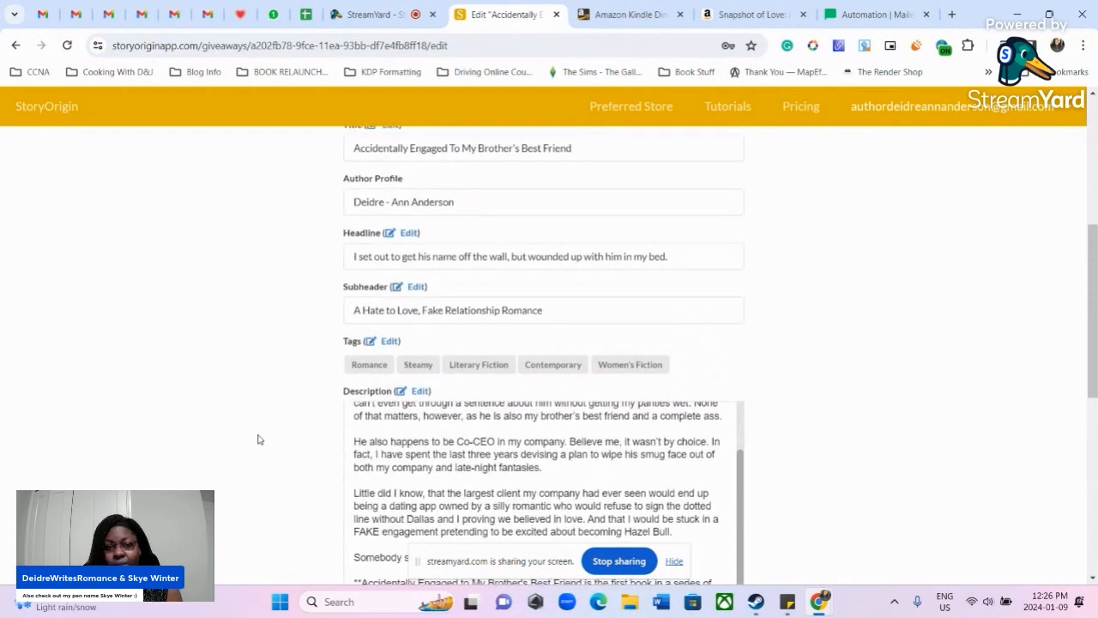
{"action": "scroll", "coordinate": [257, 439], "scroll_direction": "up", "scroll_amount": 4}
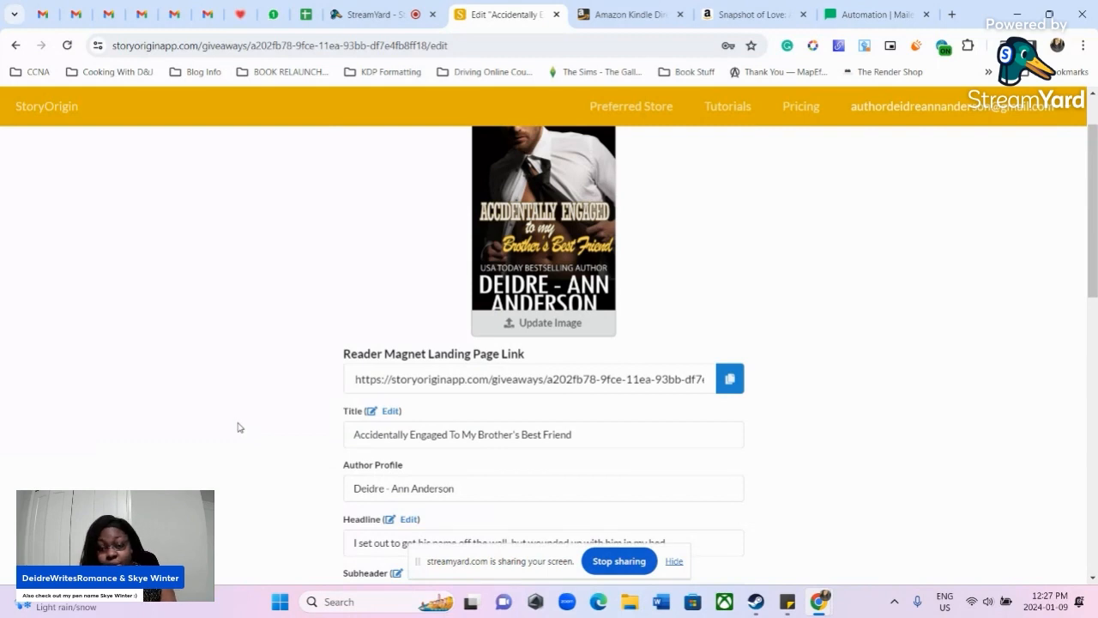
{"action": "scroll", "coordinate": [255, 427], "scroll_direction": "down", "scroll_amount": 3}
{"action": "scroll", "coordinate": [259, 427], "scroll_direction": "up", "scroll_amount": 2}
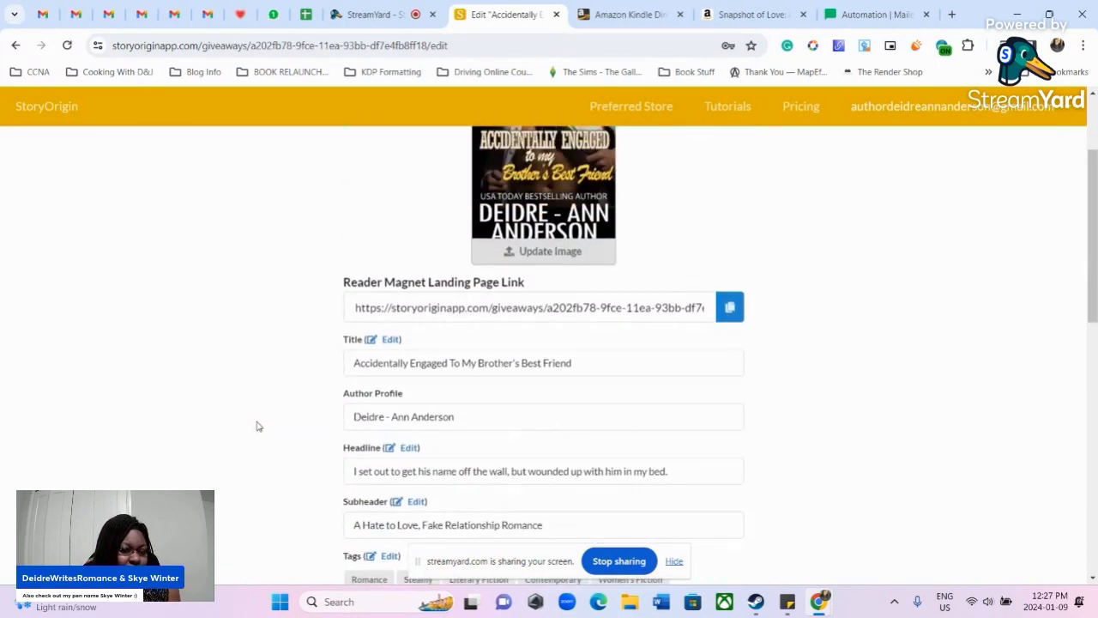
{"action": "scroll", "coordinate": [255, 427], "scroll_direction": "up", "scroll_amount": 2}
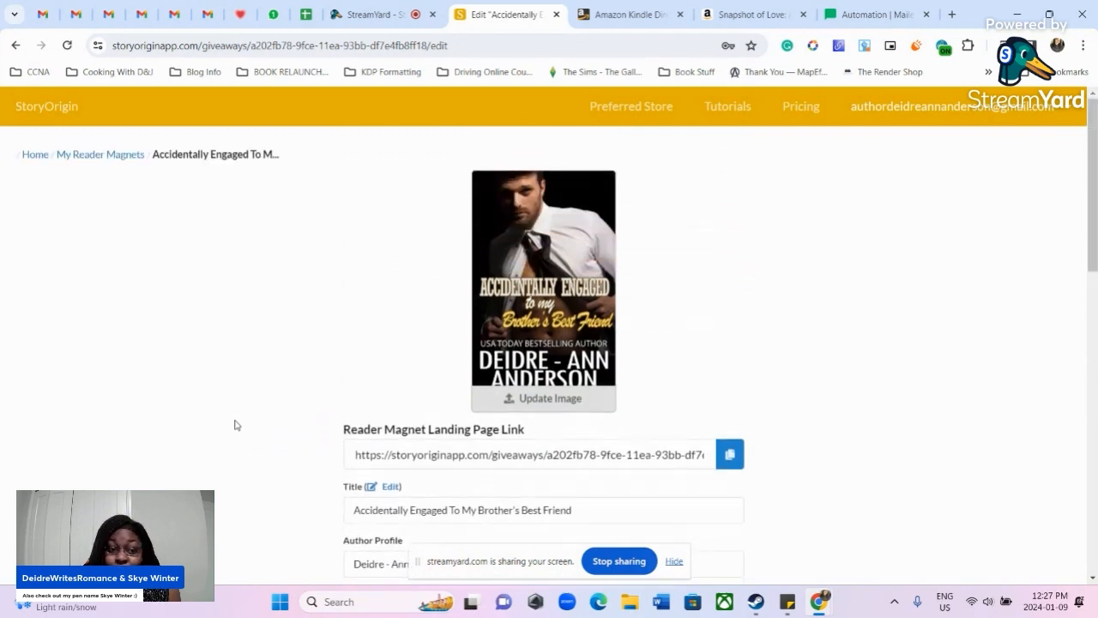
Copy the StoryOrigin landing page link from the reader magnets list and open the public page with it
{"action": "left_click", "coordinate": [112, 157]}
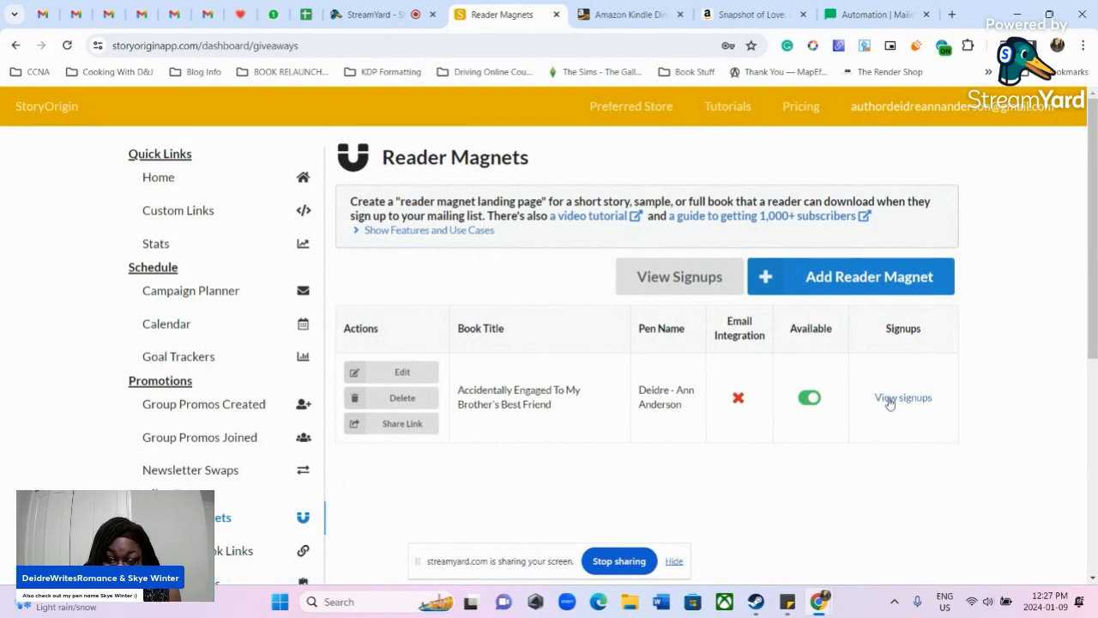
{"action": "left_click", "coordinate": [421, 428]}
{"action": "left_click", "coordinate": [767, 325]}
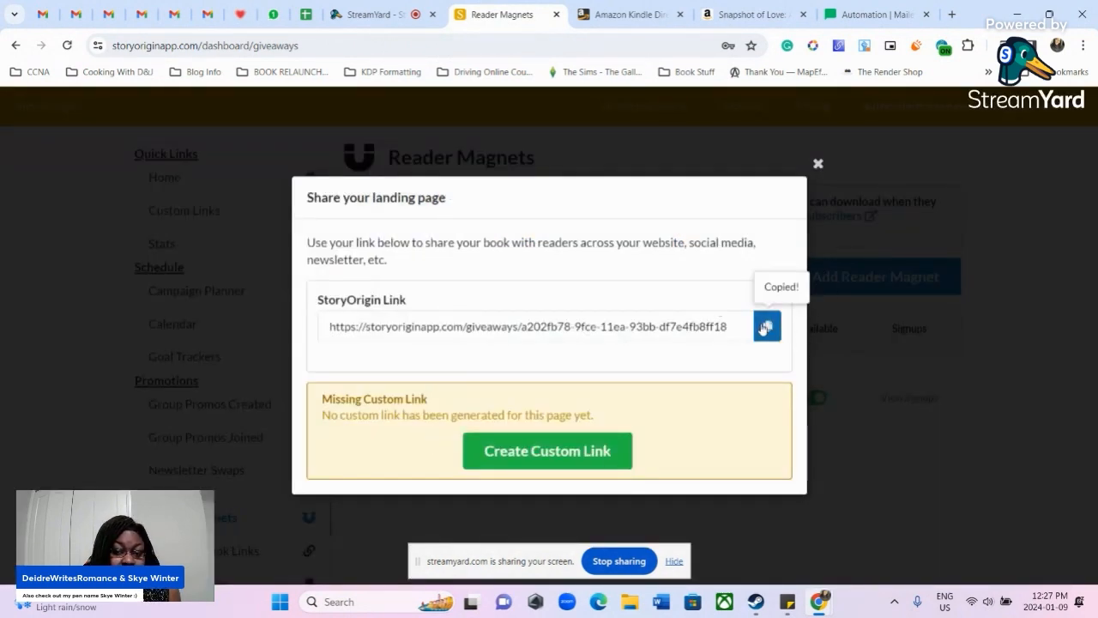
{"action": "left_click", "coordinate": [668, 47]}
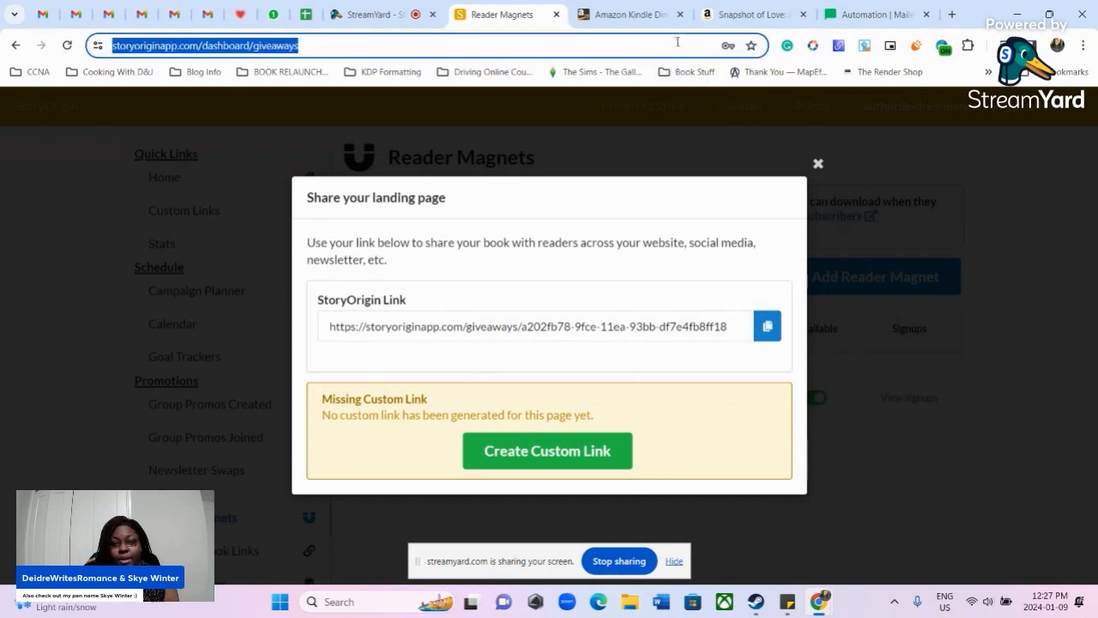
{"action": "key", "text": "ctrl+v"}
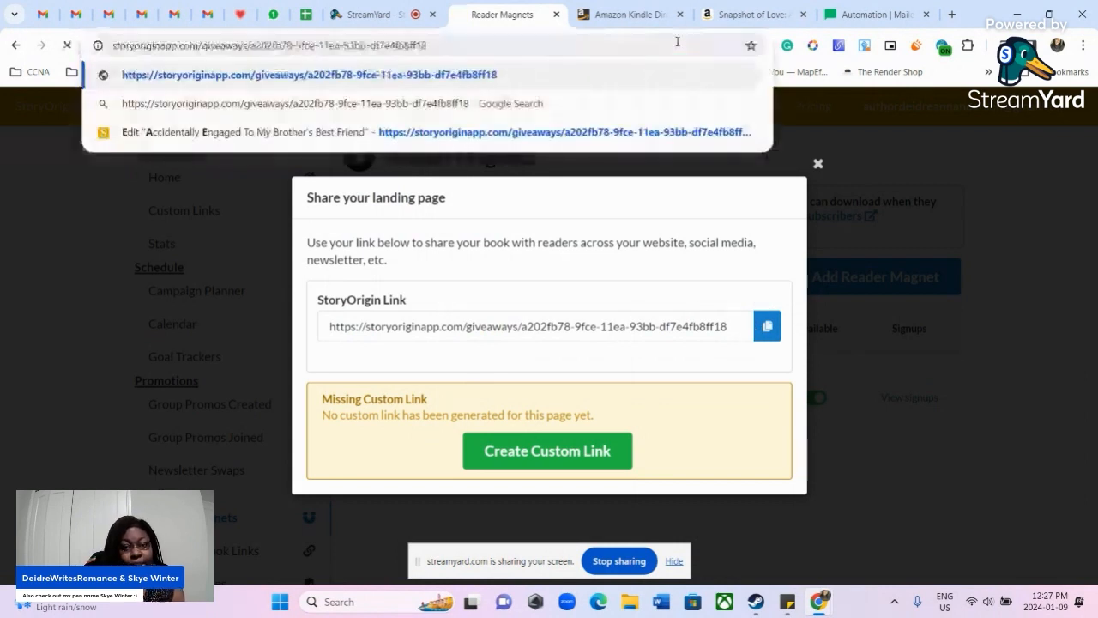
{"action": "key", "text": "Return"}
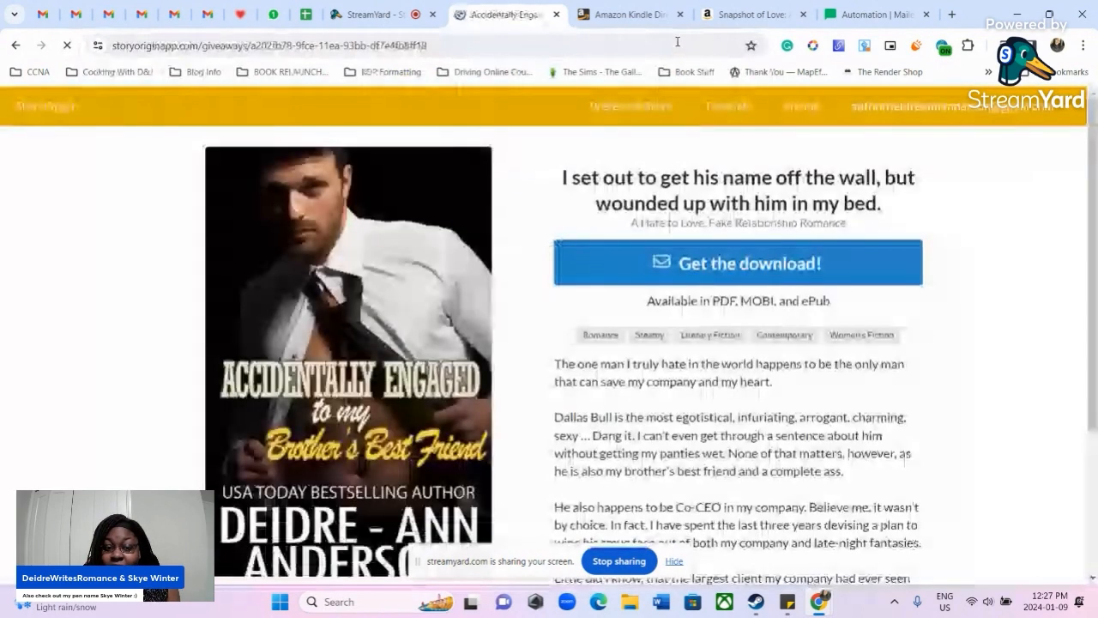
Examine the public landing page's cover, download offer, tags and description, highlighting the headline about his name on the wall
{"action": "scroll", "coordinate": [521, 175], "scroll_direction": "down", "scroll_amount": 1}
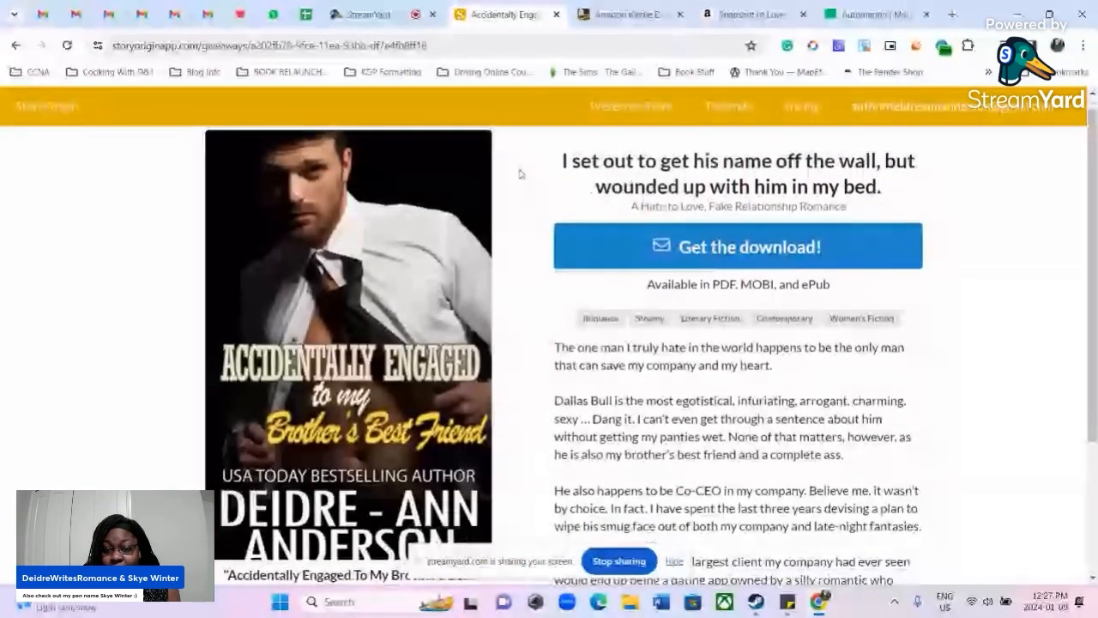
{"action": "scroll", "coordinate": [519, 175], "scroll_direction": "down", "scroll_amount": 1}
{"action": "scroll", "coordinate": [518, 176], "scroll_direction": "up", "scroll_amount": 2}
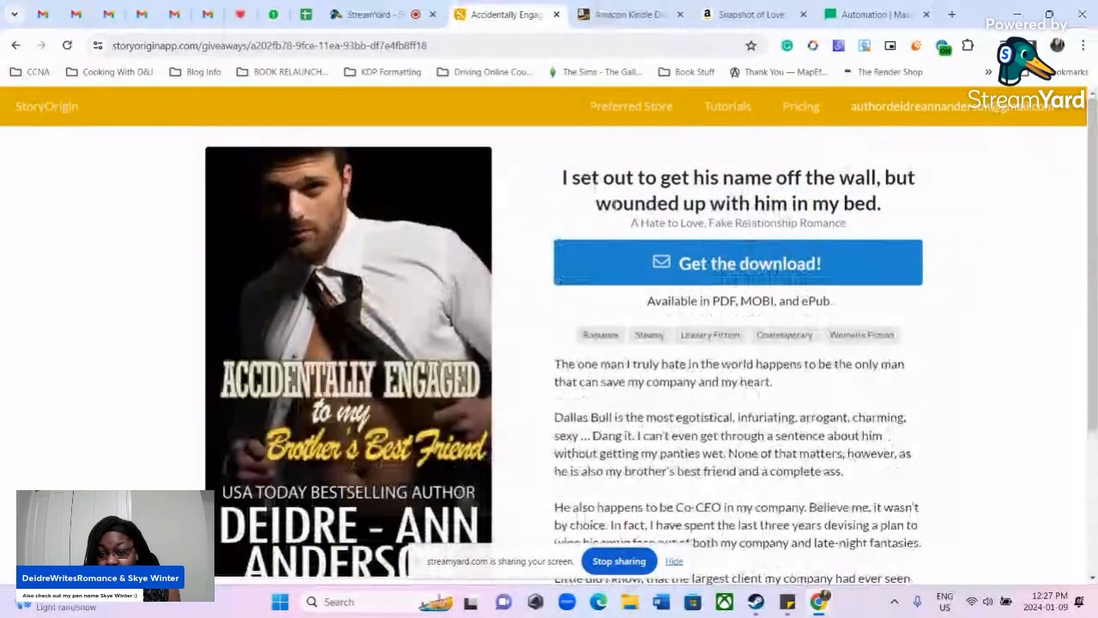
{"action": "left_click_drag", "start_coordinate": [915, 214], "coordinate": [560, 184]}
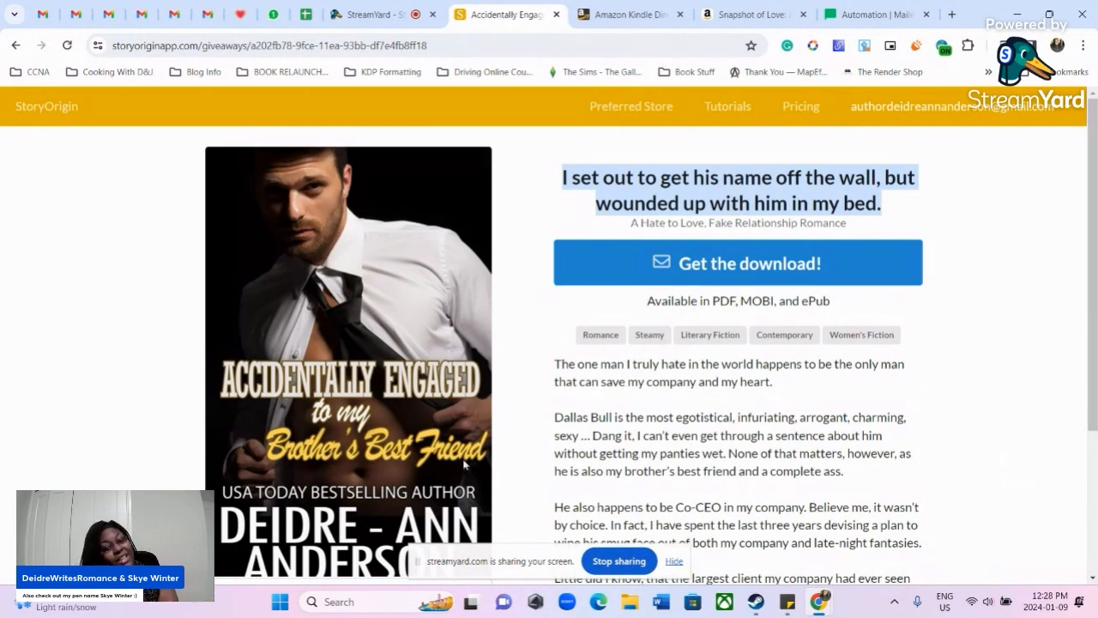
{"action": "scroll", "coordinate": [362, 497], "scroll_direction": "down", "scroll_amount": 3}
{"action": "scroll", "coordinate": [364, 482], "scroll_direction": "up", "scroll_amount": 3}
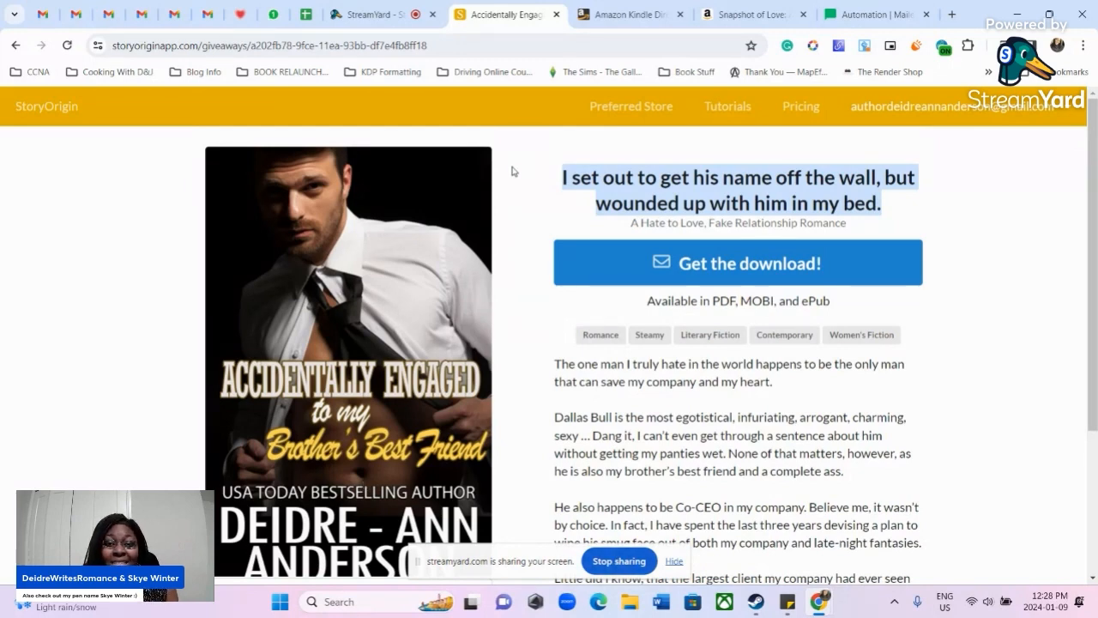
Close the StoryOrigin landing page, switch to the StreamYard studio and stop sharing the screen
{"action": "left_click", "coordinate": [557, 15]}
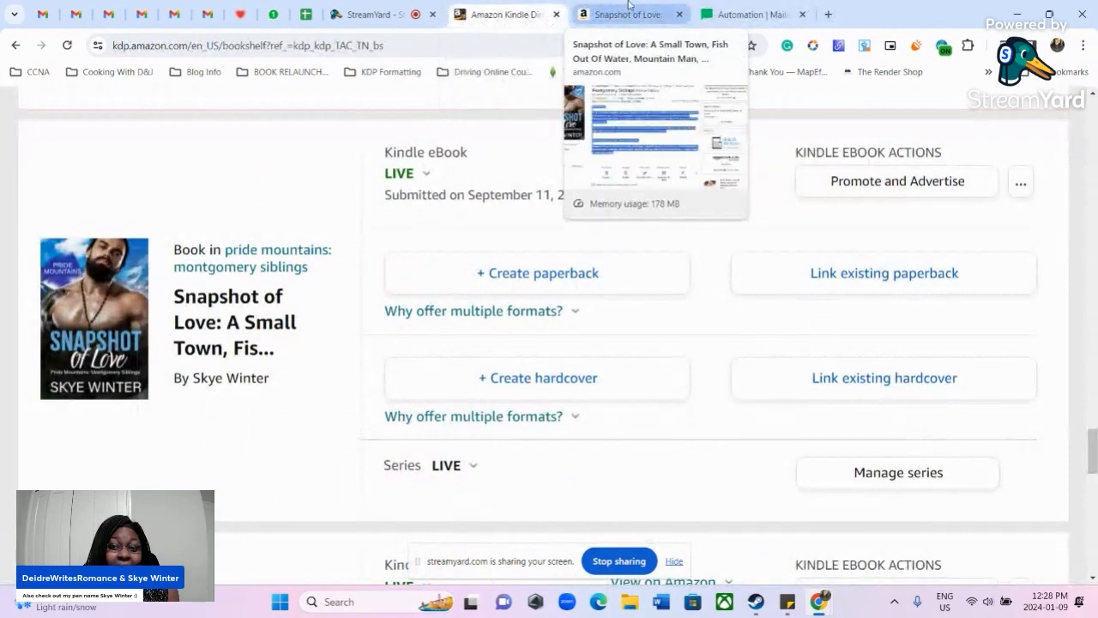
{"action": "left_click", "coordinate": [727, 11]}
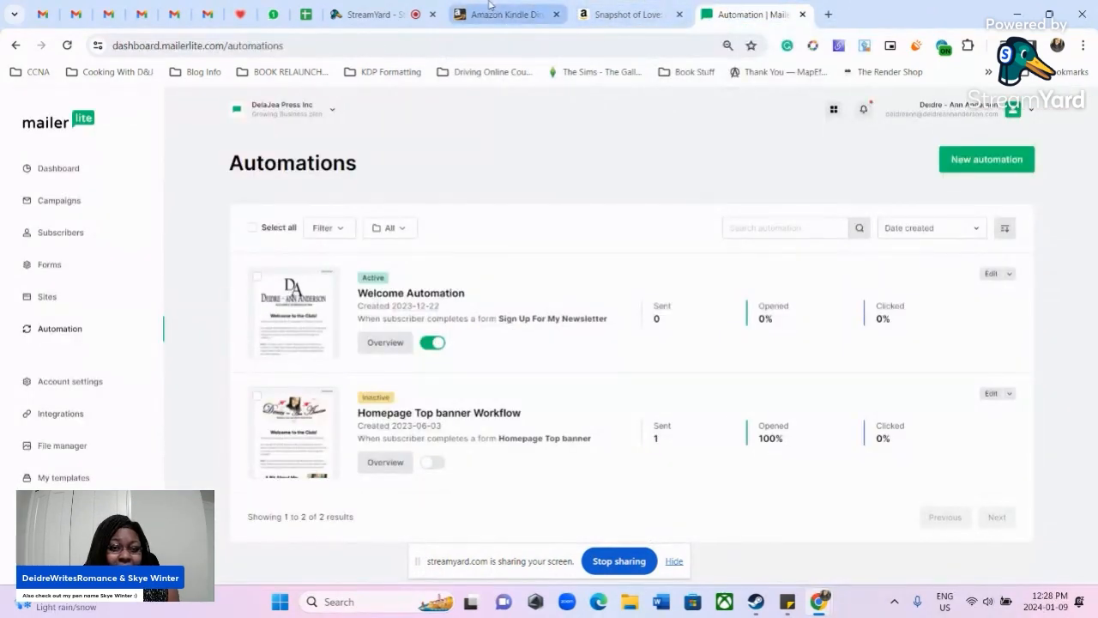
{"action": "left_click", "coordinate": [377, 14]}
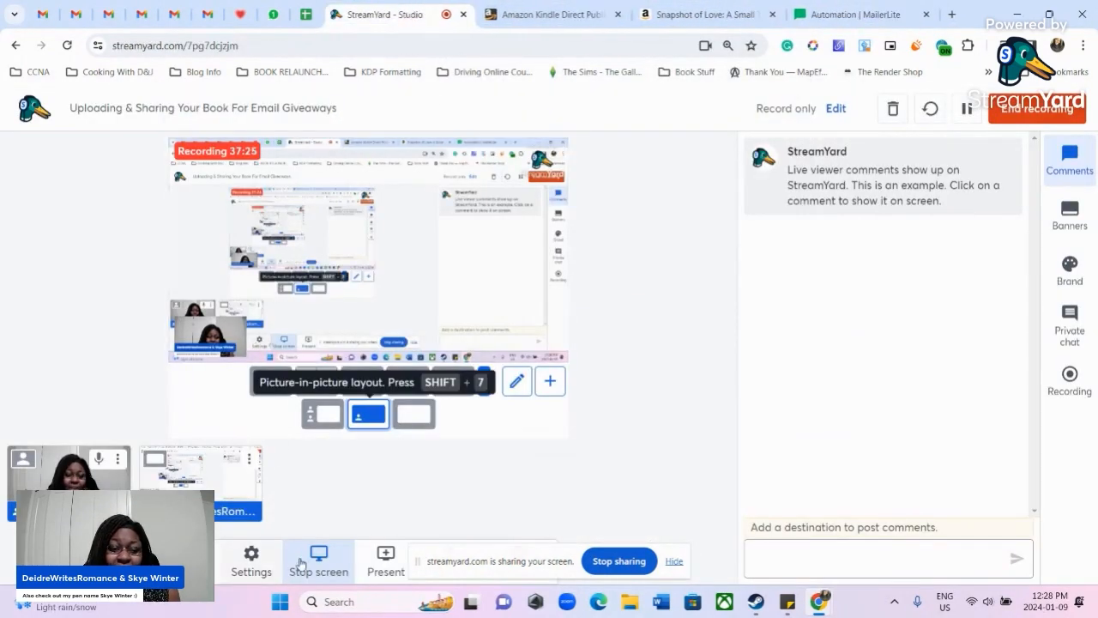
{"action": "left_click", "coordinate": [619, 562]}
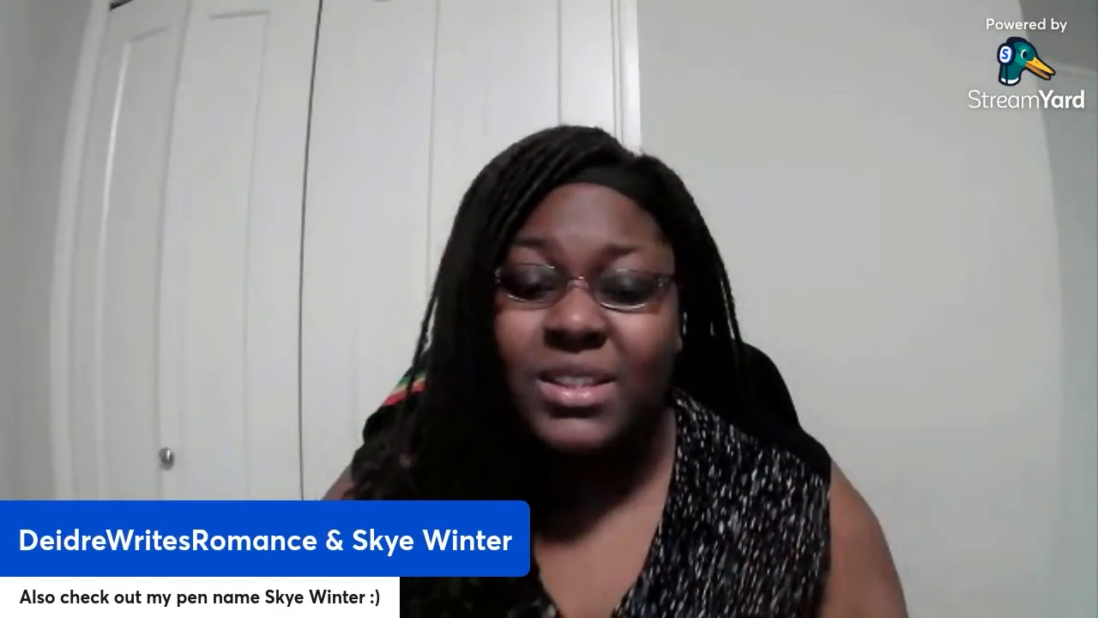